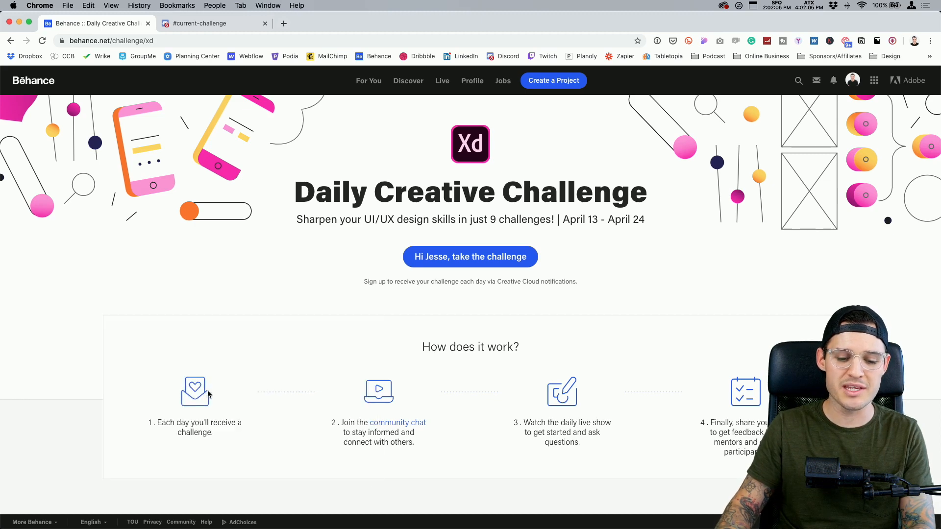
# Look through the XD Daily Creative Challenge page, covering how it works, the current challenges and the past challenges.
pyautogui.scroll(-2, 208, 390)
pyautogui.scroll(3, 208, 390)
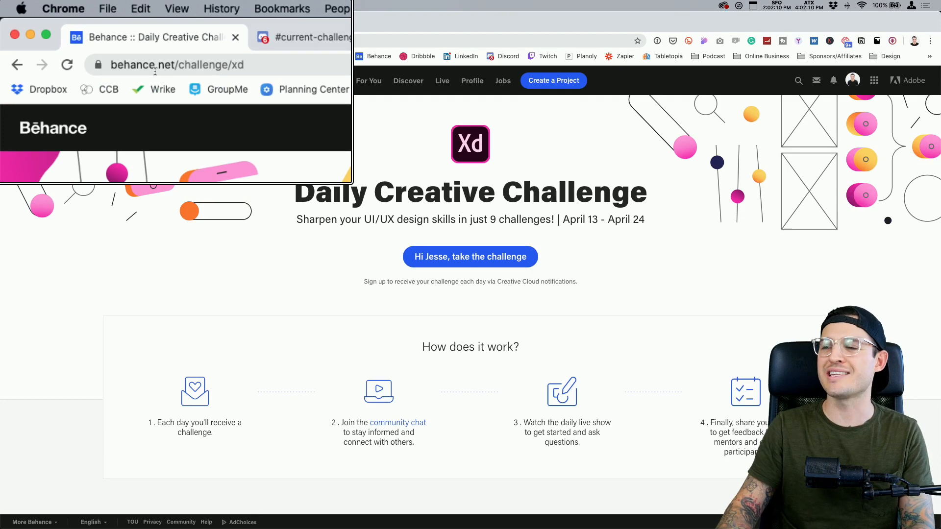
pyautogui.scroll(-10, 124, 153)
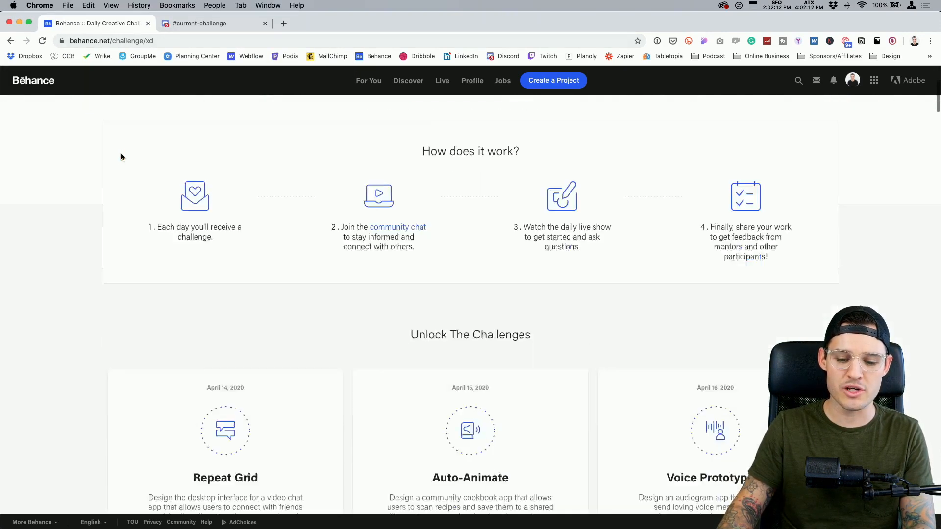
pyautogui.scroll(-12, 125, 153)
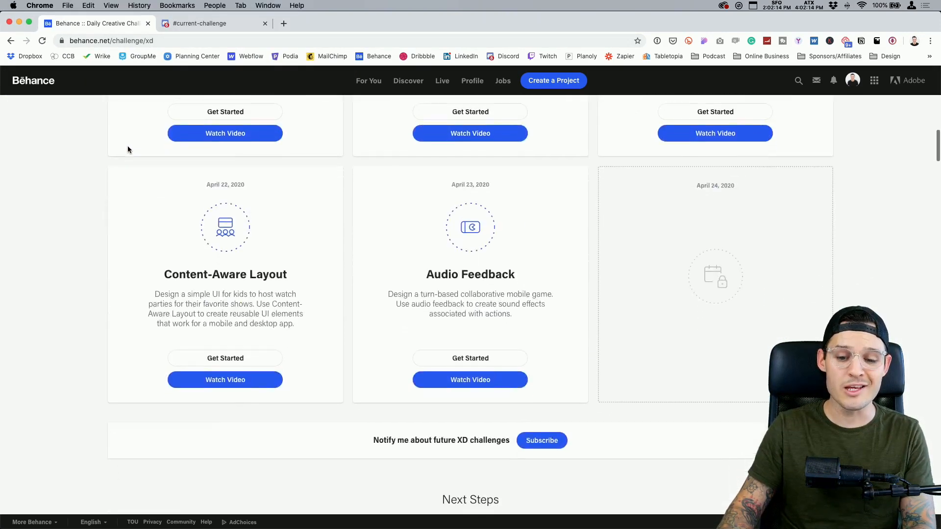
pyautogui.scroll(-12, 126, 151)
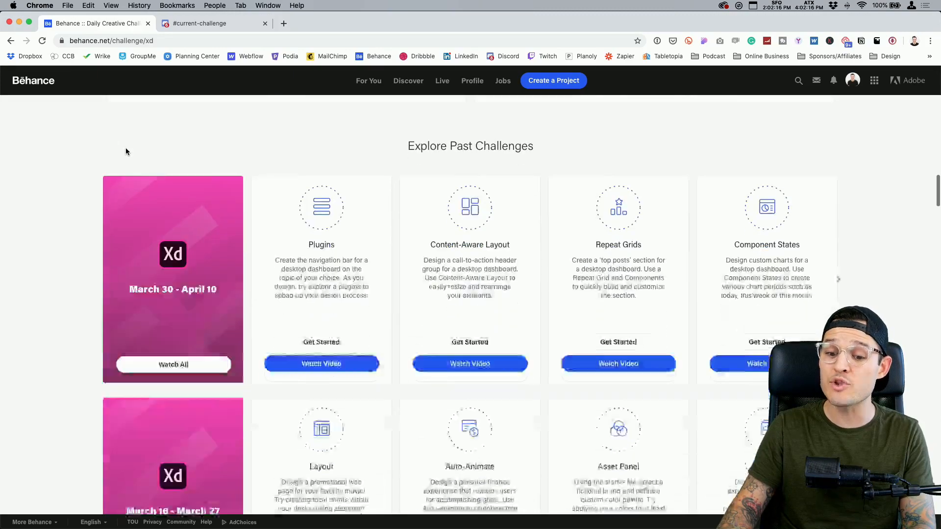
pyautogui.scroll(-10, 126, 152)
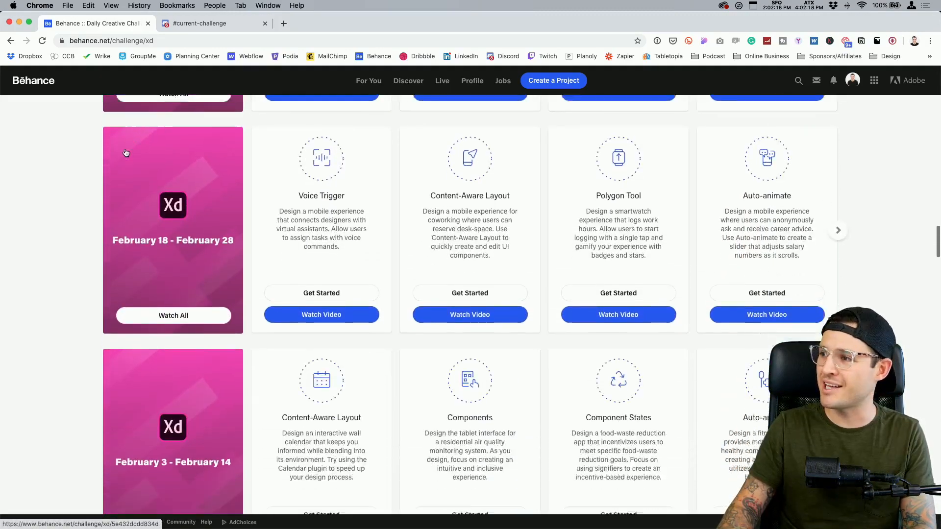
pyautogui.scroll(-7, 126, 153)
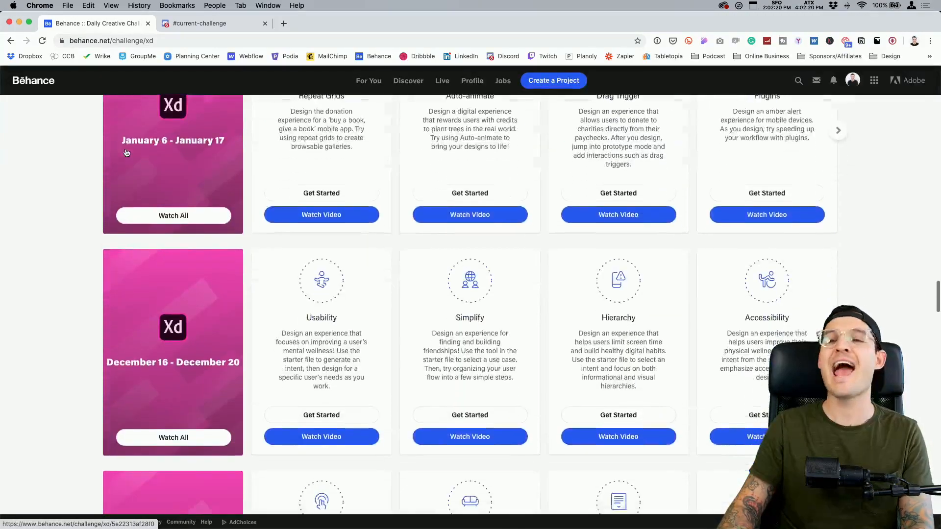
pyautogui.scroll(18, 126, 153)
pyautogui.scroll(20, 126, 152)
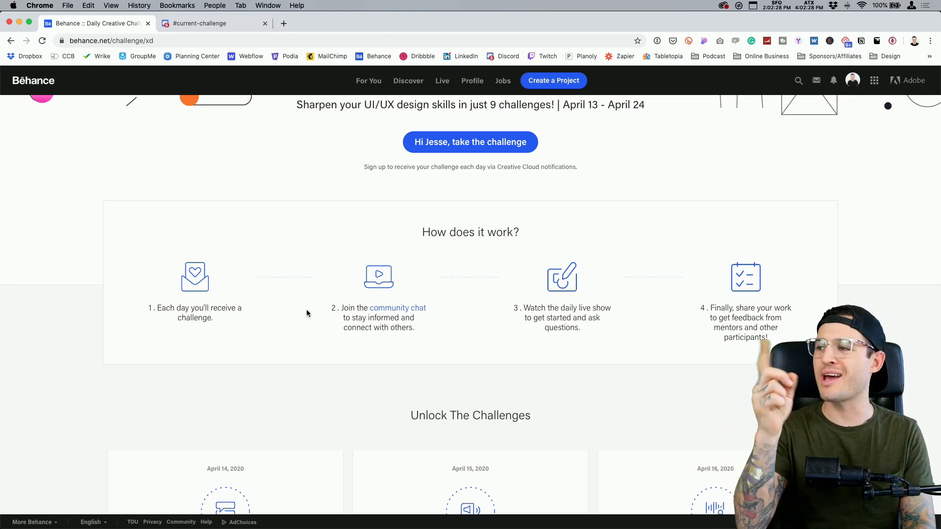
# Watch the WatchParty.mp4 submission full screen in Discord's current-challenge channel and return to the Behance challenge page.
pyautogui.hotkey('ctrl', 'Tab')
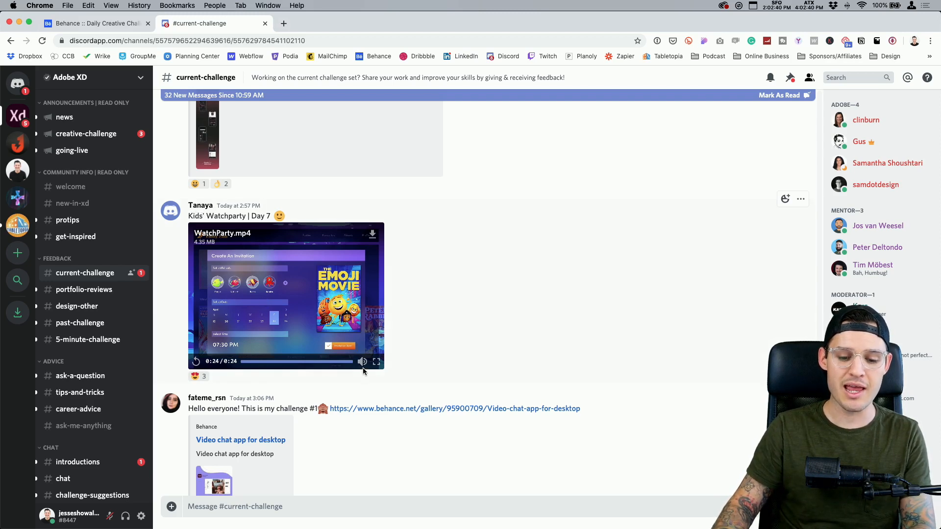
pyautogui.click(196, 363)
pyautogui.click(375, 362)
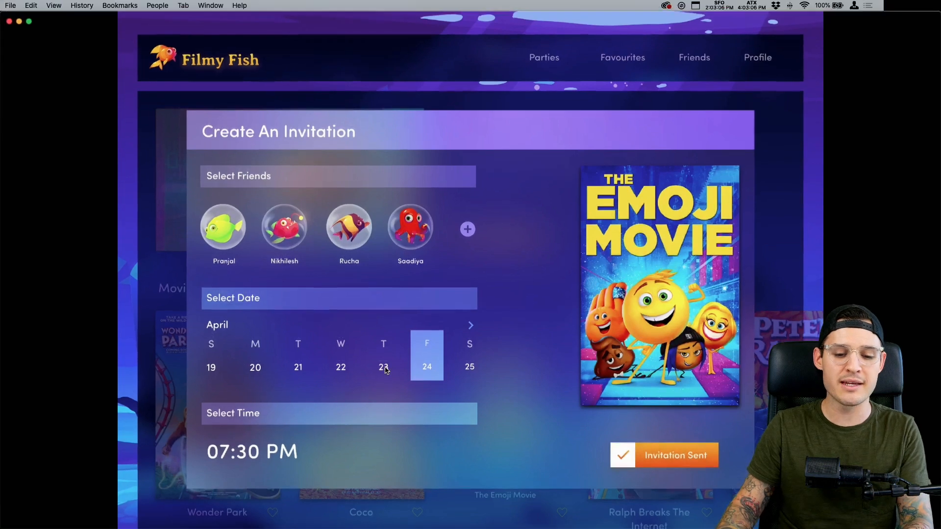
pyautogui.press('Escape')
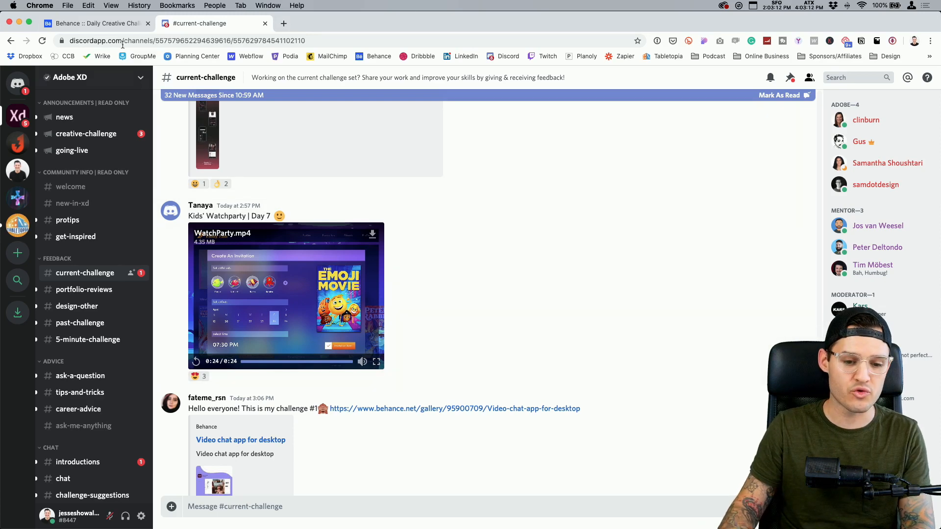
pyautogui.click(98, 23)
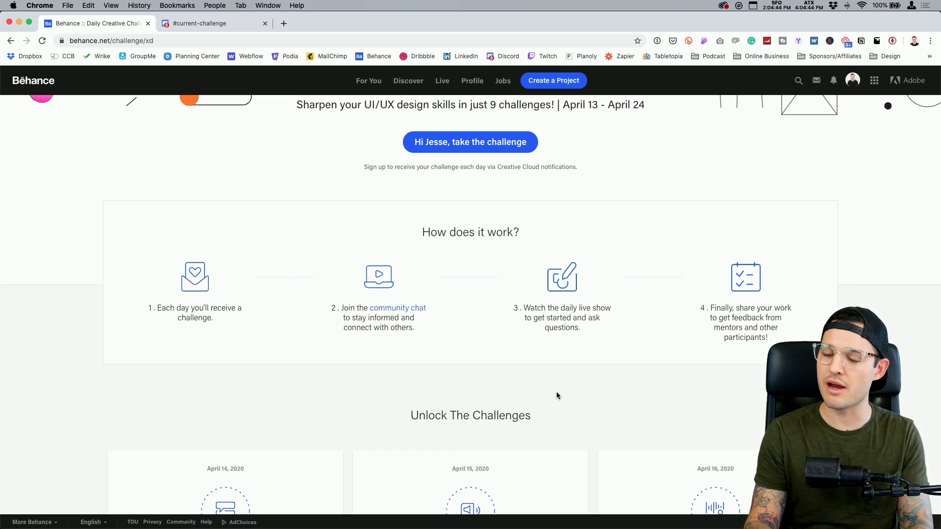
# Switch to Adobe XD and read the day 8 starter brief: About the Challenge, Focus On, Inspiration and Resources.
pyautogui.press('super+Tab')
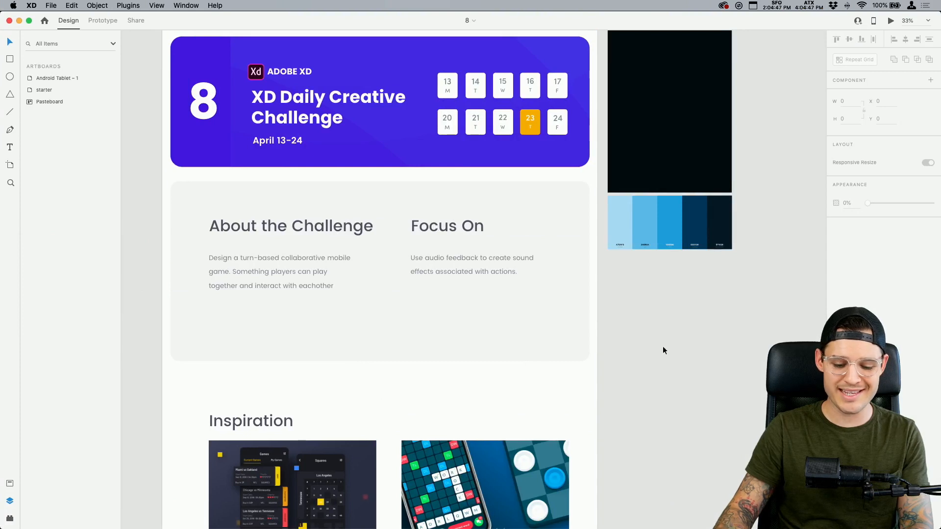
pyautogui.moveTo(674, 322); pyautogui.dragTo(706, 330)
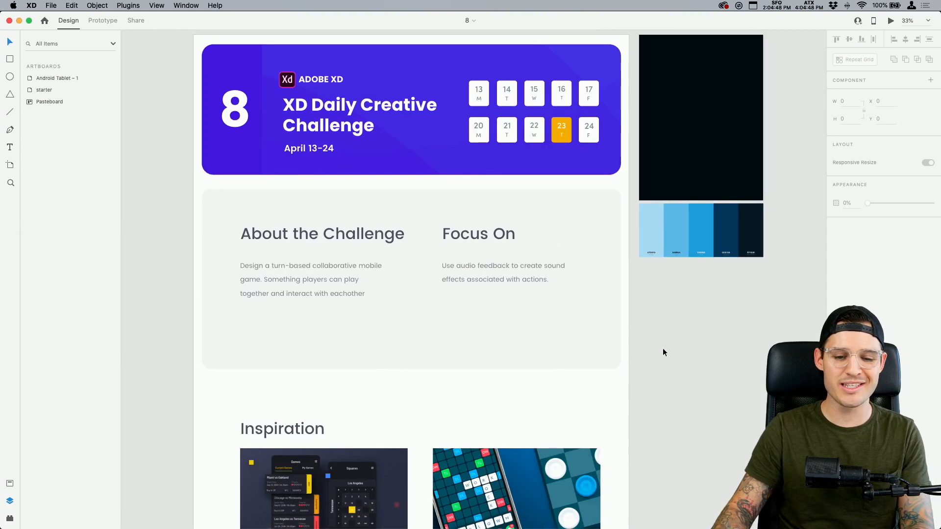
pyautogui.press('z')
pyautogui.moveTo(214, 247); pyautogui.dragTo(427, 337)
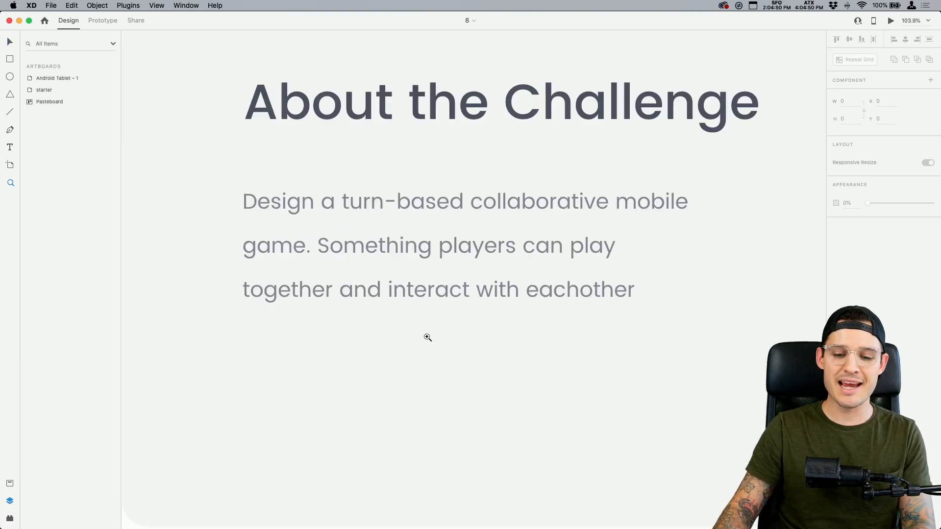
pyautogui.press('v')
pyautogui.moveTo(521, 323); pyautogui.dragTo(504, 340)
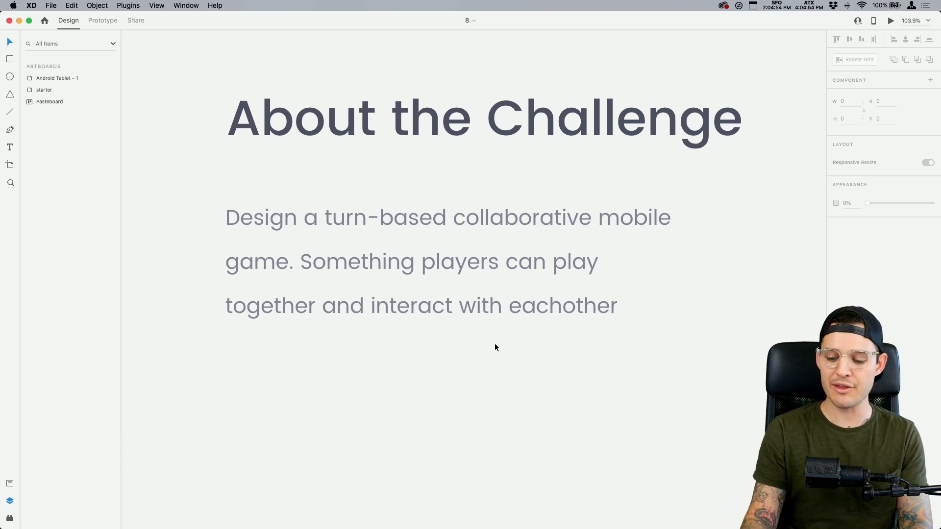
pyautogui.press('super+minus')
pyautogui.moveTo(561, 347); pyautogui.dragTo(332, 413)
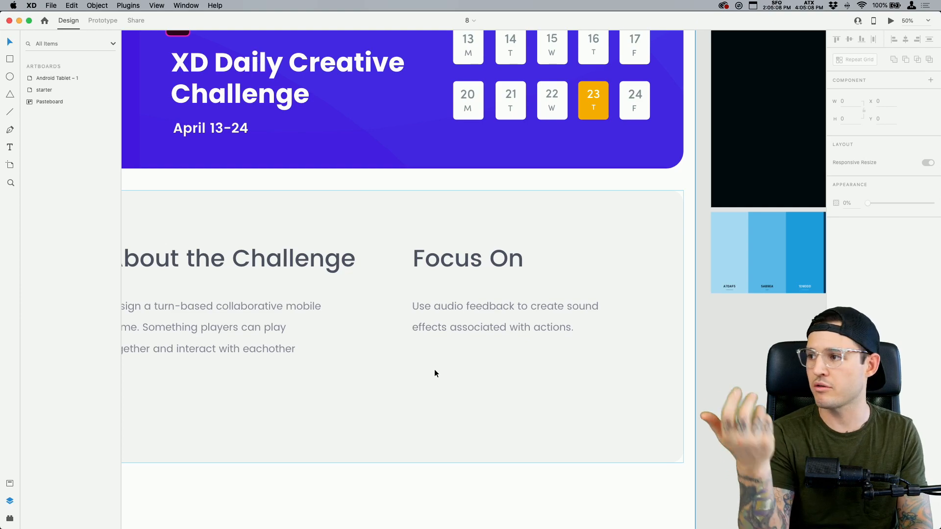
pyautogui.press('space')
pyautogui.moveTo(422, 448); pyautogui.dragTo(498, 73)
pyautogui.moveTo(463, 364); pyautogui.dragTo(469, 86)
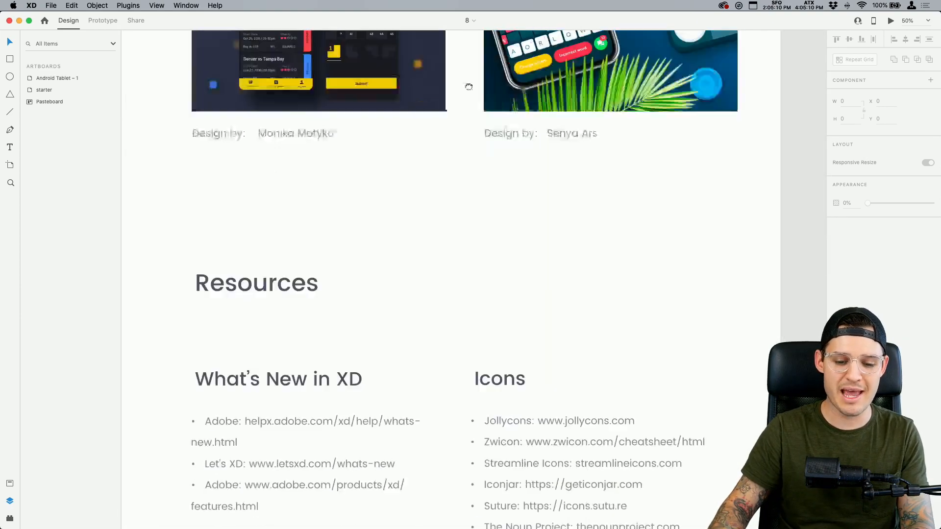
pyautogui.moveTo(492, 289)
pyautogui.mouseDown()
pyautogui.moveTo(493, 88)
pyautogui.moveTo(508, 528)
pyautogui.moveTo(513, 71)
pyautogui.moveTo(580, 227)
pyautogui.moveTo(594, 218)
pyautogui.moveTo(572, 516)
pyautogui.mouseUp()
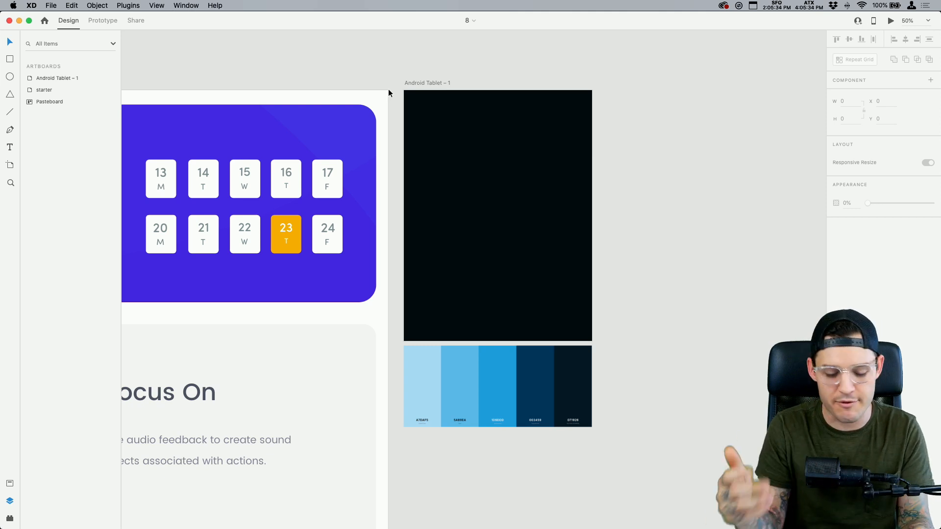
# Select the Android Tablet – 1 artboard beside the starter brief to check its settings.
pyautogui.press('z')
pyautogui.moveTo(394, 79); pyautogui.dragTo(622, 376)
pyautogui.hscroll(-3, 630, 343)
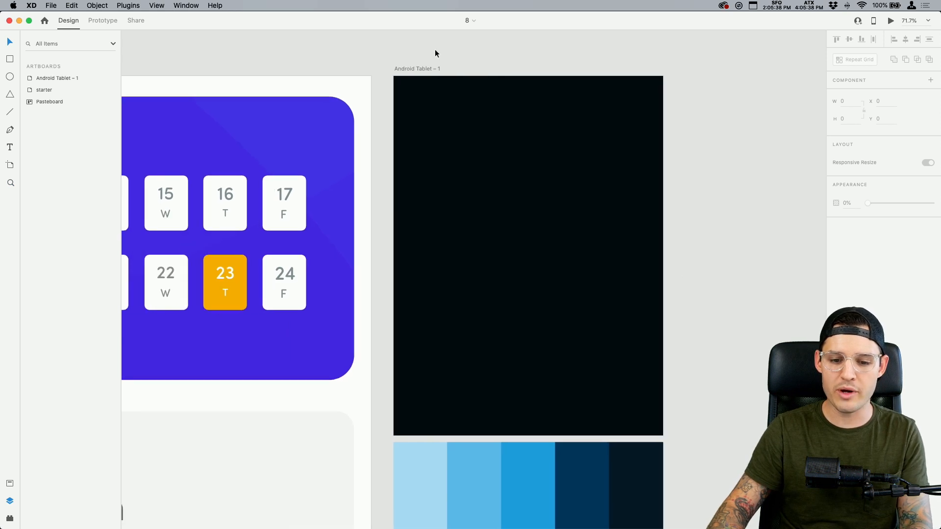
pyautogui.click(422, 71)
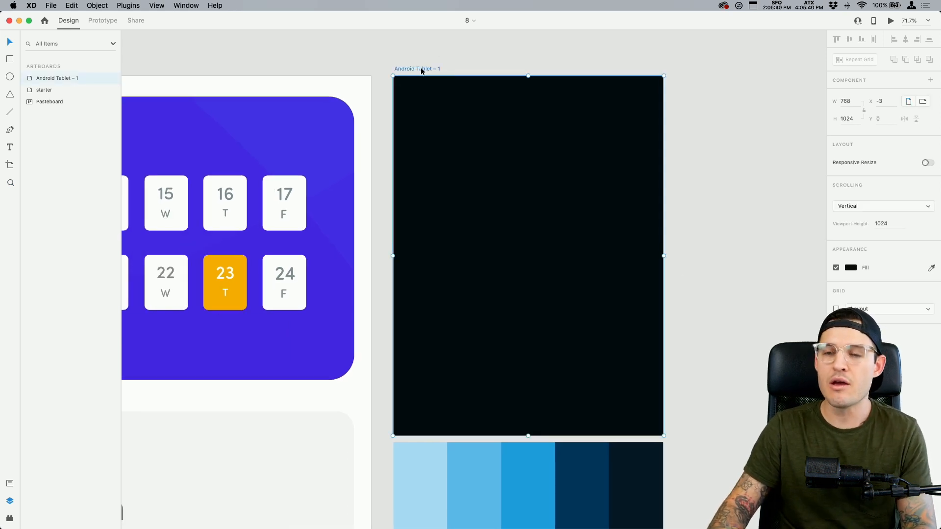
# Examine the hex codes and names of the five blue palette swatches below the tablet artboard.
pyautogui.scroll(-5, 655, 333)
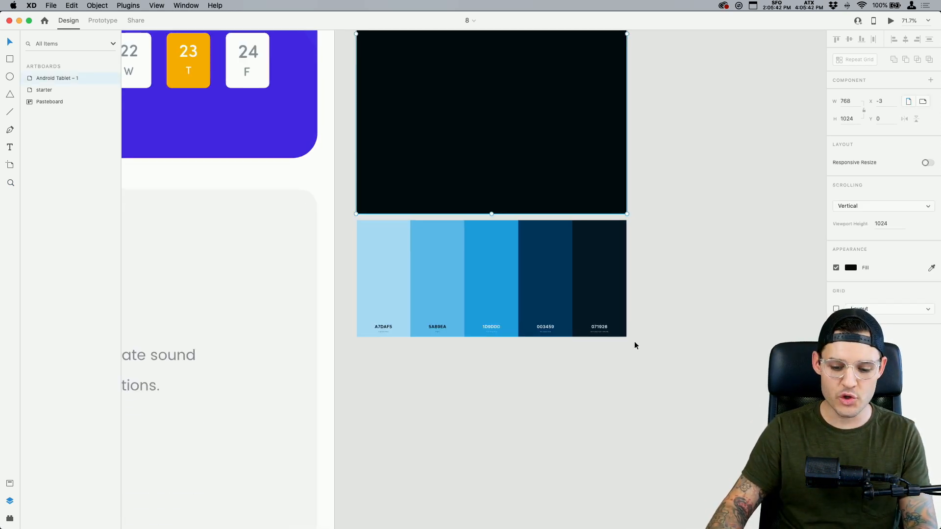
pyautogui.moveTo(635, 346); pyautogui.dragTo(358, 217)
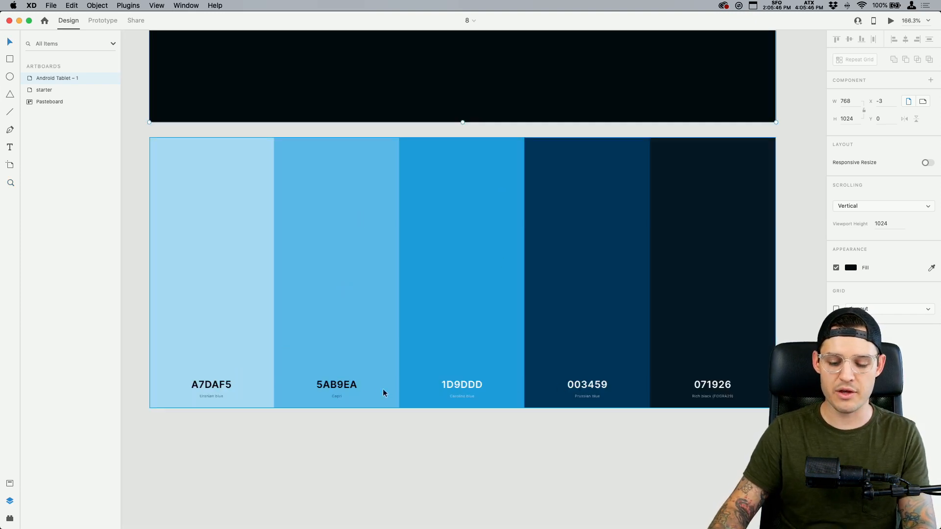
pyautogui.scroll(2, 172, 405)
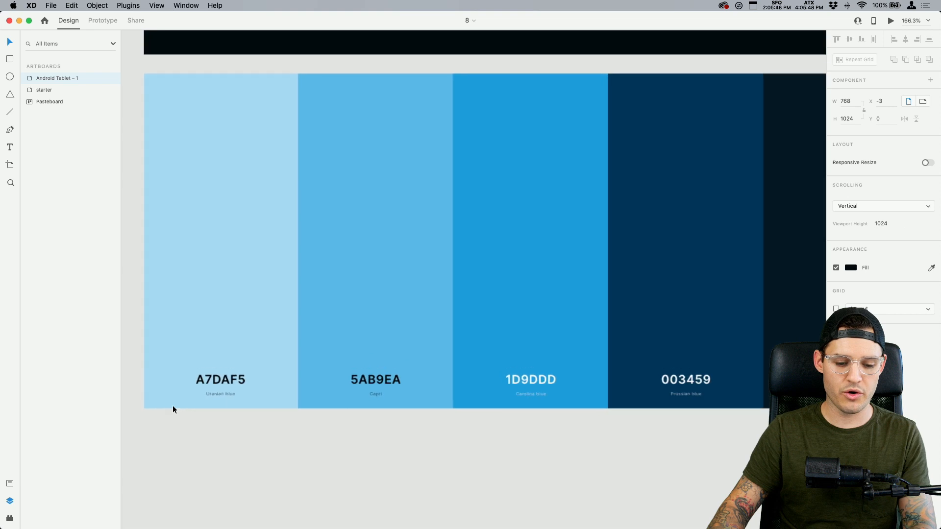
pyautogui.scroll(3, 172, 405)
pyautogui.scroll(-5, 173, 405)
pyautogui.scroll(1, 173, 405)
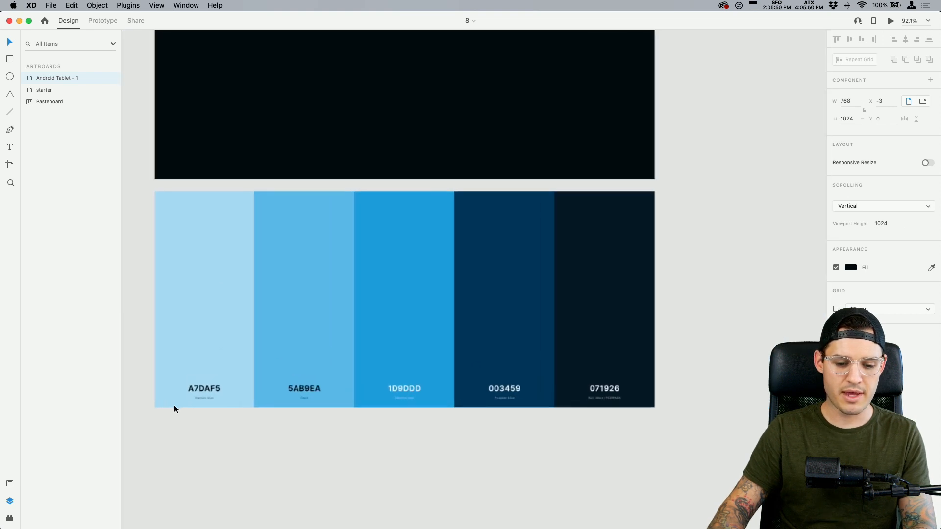
pyautogui.scroll(5, 175, 409)
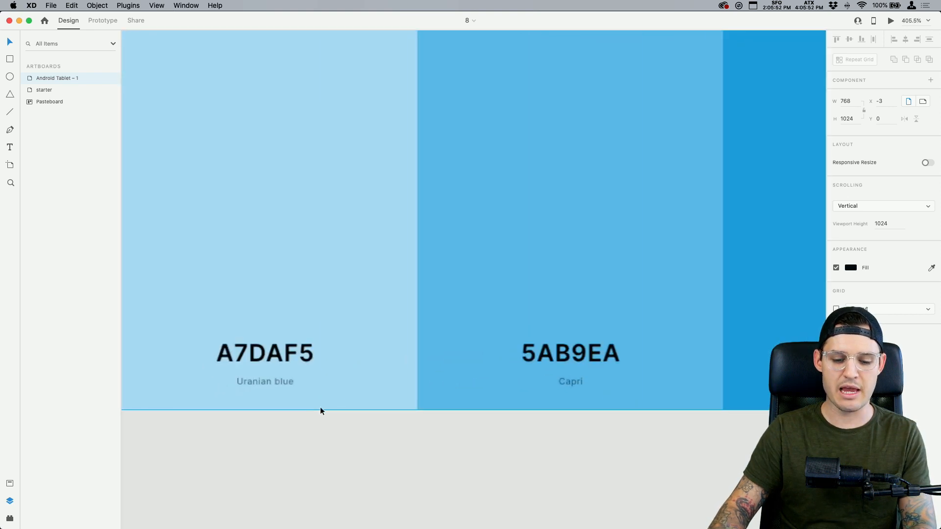
pyautogui.hscroll(3, 343, 392)
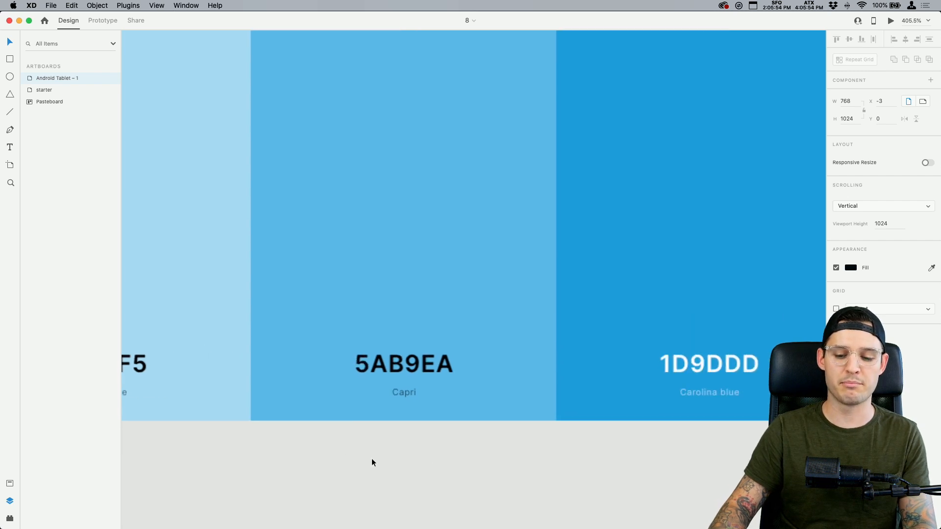
pyautogui.hscroll(5, 455, 452)
pyautogui.hscroll(4, 340, 458)
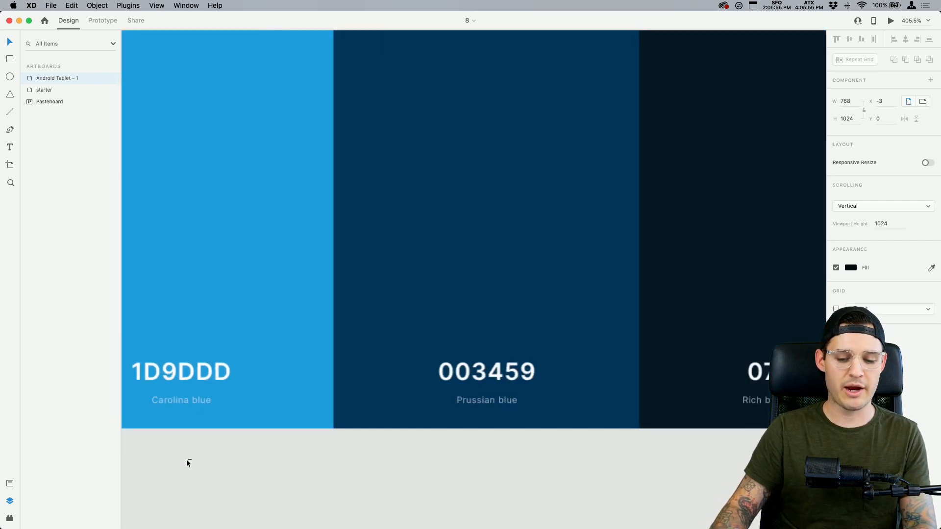
pyautogui.hscroll(4, 344, 486)
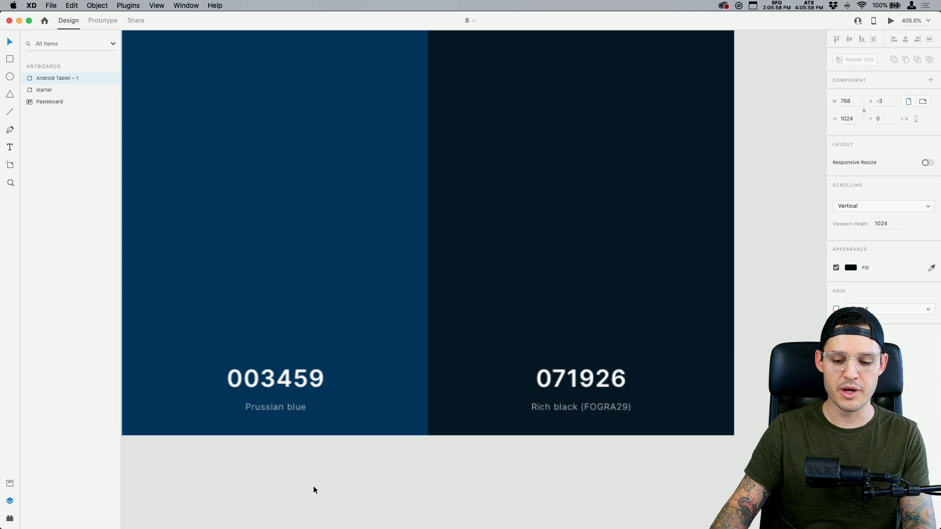
pyautogui.press('super+1')
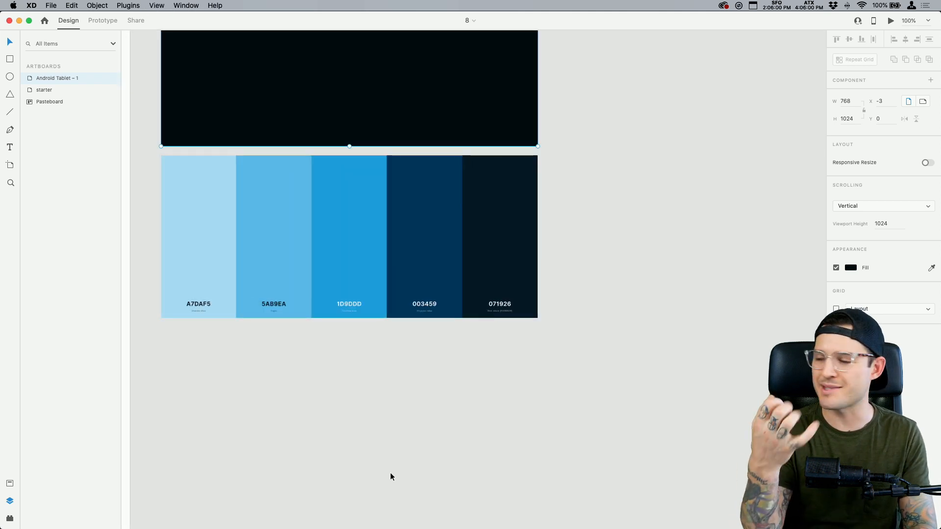
pyautogui.scroll(10, 502, 443)
pyautogui.hscroll(-4, 502, 443)
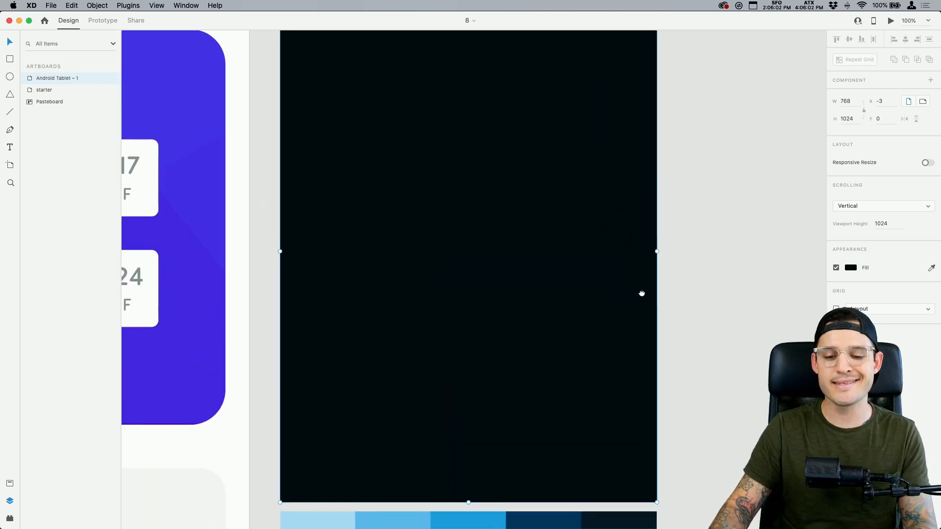
pyautogui.moveTo(673, 330); pyautogui.dragTo(667, 320)
pyautogui.press('super+minus')
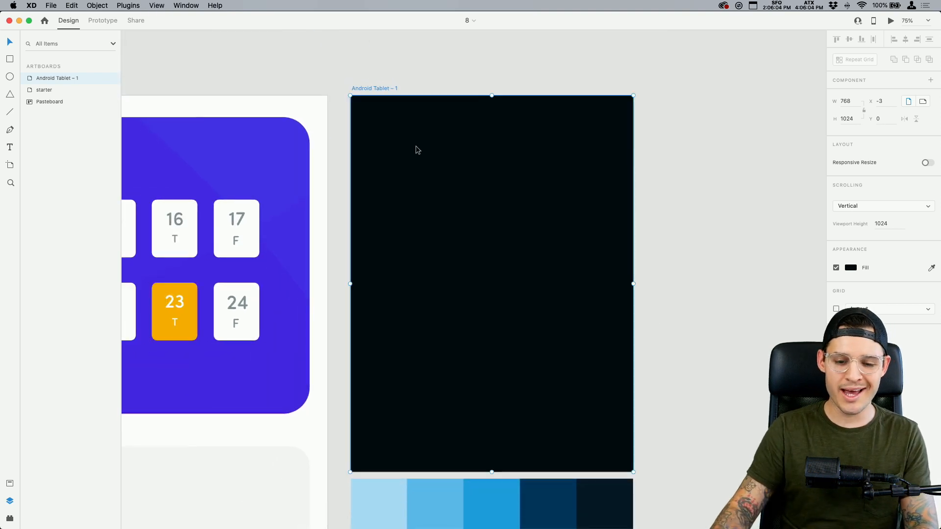
pyautogui.press('z')
pyautogui.moveTo(324, 80); pyautogui.dragTo(684, 492)
pyautogui.press('v')
pyautogui.moveTo(688, 436); pyautogui.dragTo(698, 409)
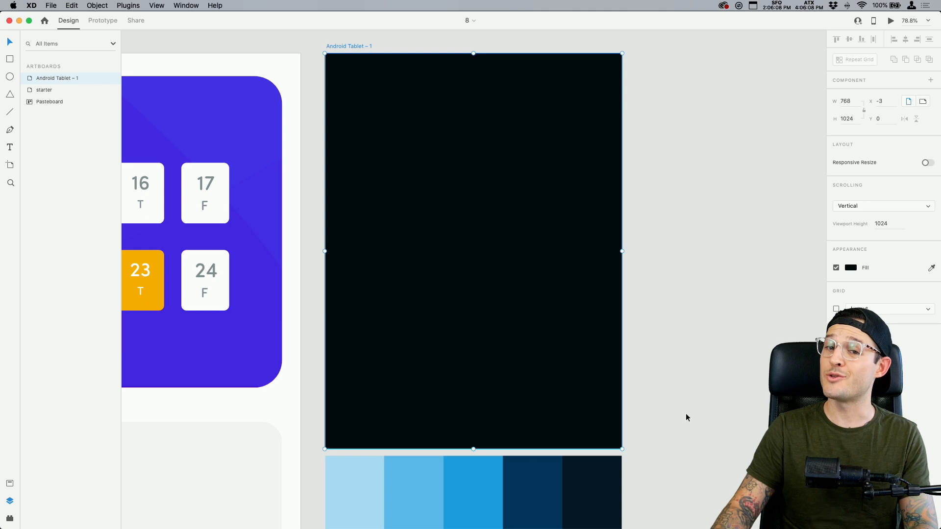
pyautogui.click(683, 368)
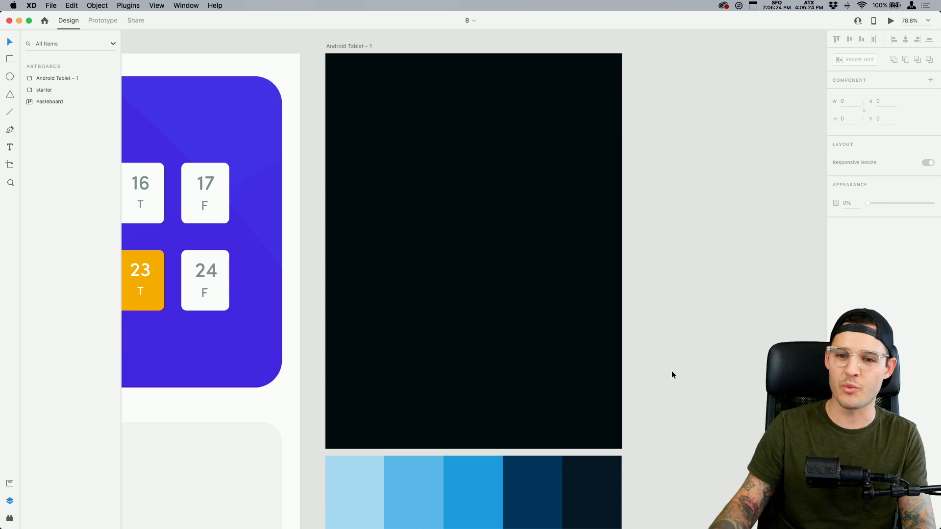
# Draw a borderless square about 122 × 122 against the tablet artboard's left edge, about 115 below its top.
pyautogui.press('z')
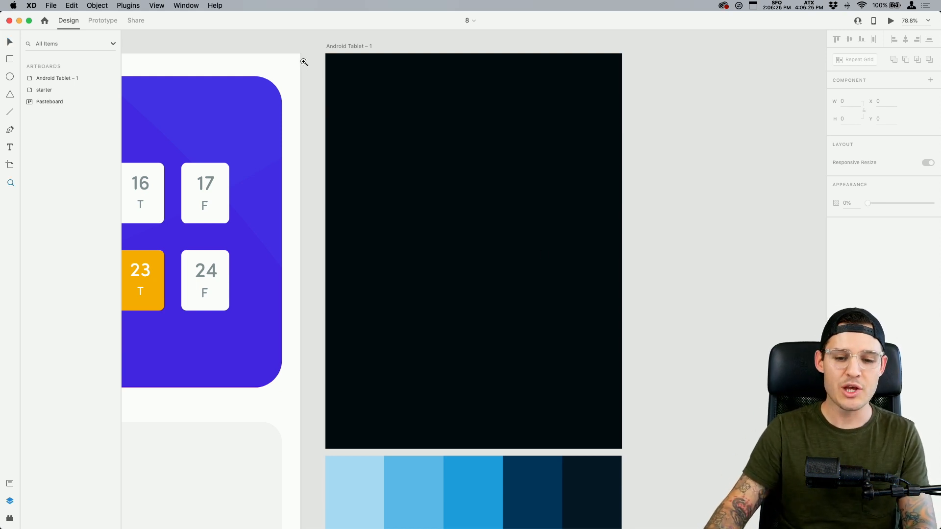
pyautogui.moveTo(301, 55); pyautogui.dragTo(609, 245)
pyautogui.press('r')
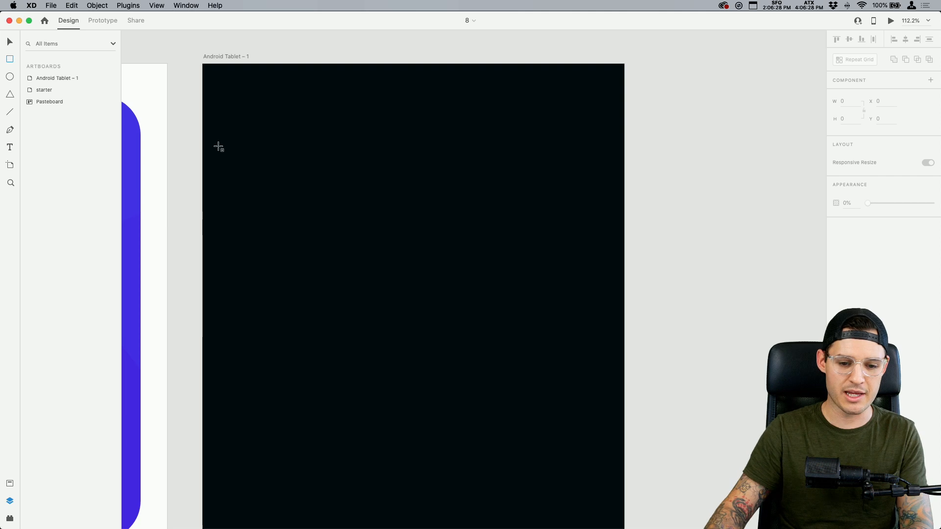
pyautogui.moveTo(203, 129)
pyautogui.mouseDown()
pyautogui.moveTo(225, 162)
pyautogui.moveTo(269, 194)
pyautogui.mouseUp()
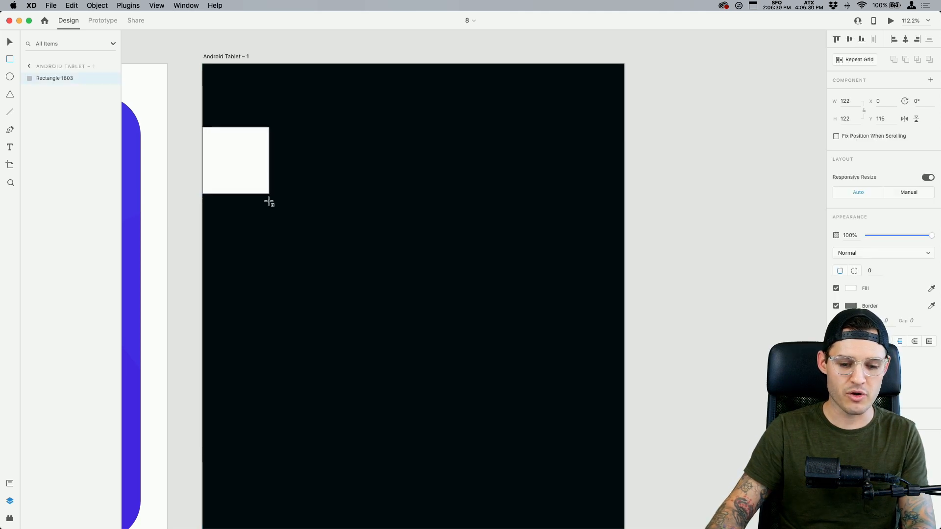
pyautogui.click(836, 306)
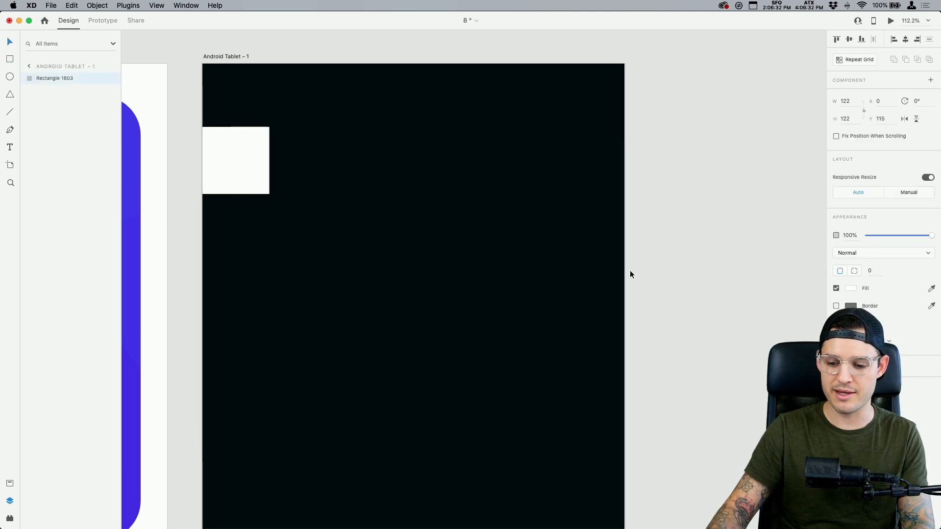
# Fill the square with the darkest palette colour, 071926, sampled from the swatches below the artboard.
pyautogui.scroll(-15, 754, 314)
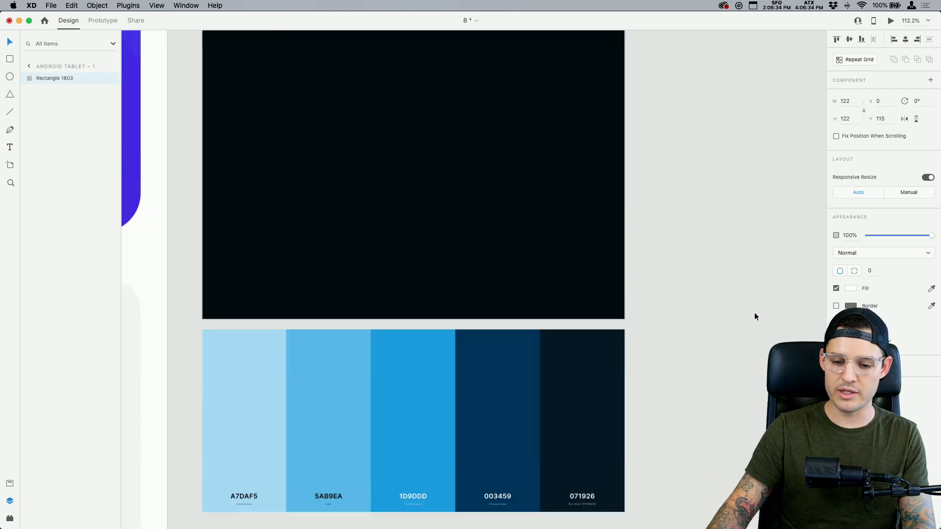
pyautogui.click(931, 288)
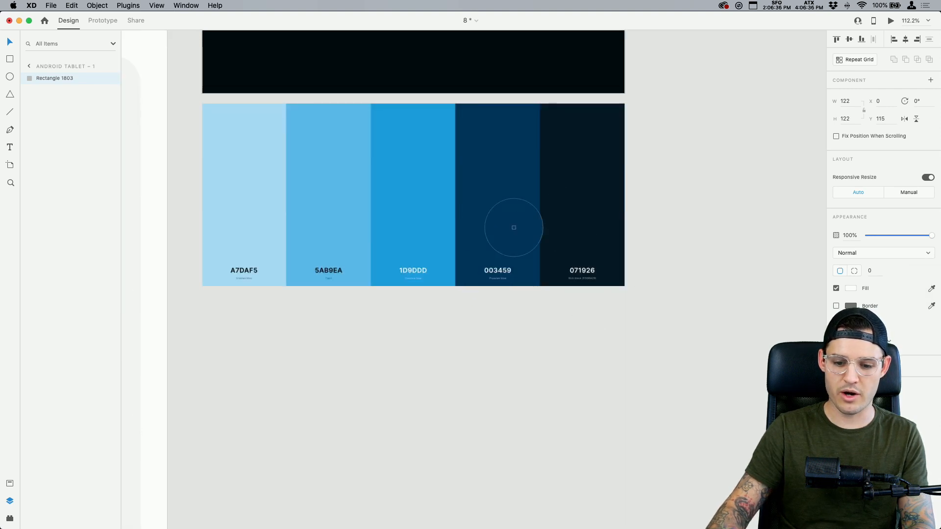
pyautogui.click(581, 209)
pyautogui.scroll(10, 597, 238)
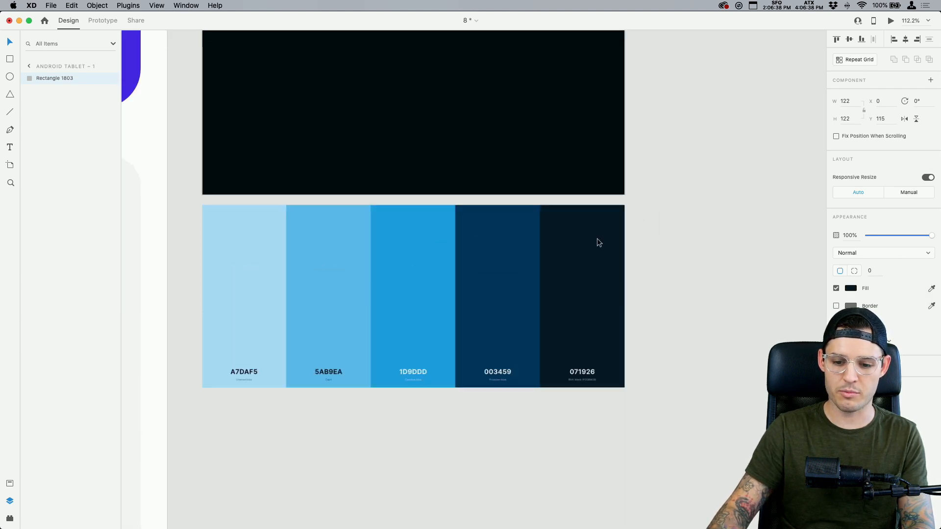
pyautogui.scroll(3, 597, 240)
pyautogui.click(416, 246)
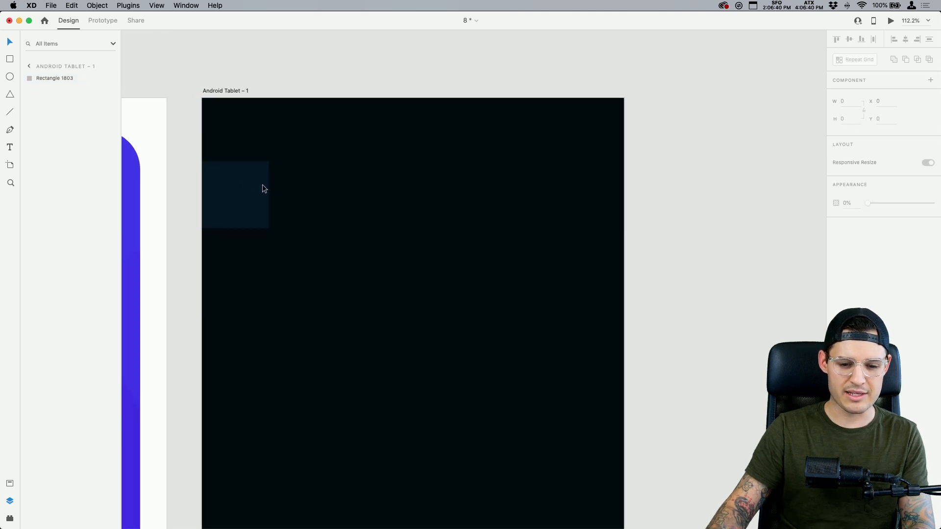
# Duplicate the square directly beside the original at X 122 and fill the copy with the sampled 003459 swatch colour.
pyautogui.click(237, 203)
pyautogui.moveTo(238, 206); pyautogui.dragTo(302, 215)
pyautogui.scroll(-15, 308, 265)
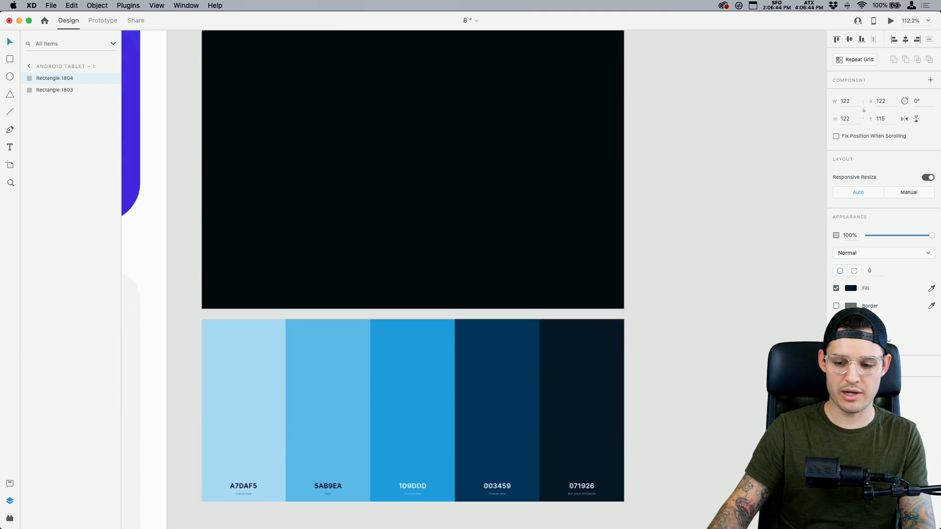
pyautogui.click(932, 289)
pyautogui.click(485, 374)
pyautogui.scroll(12, 487, 372)
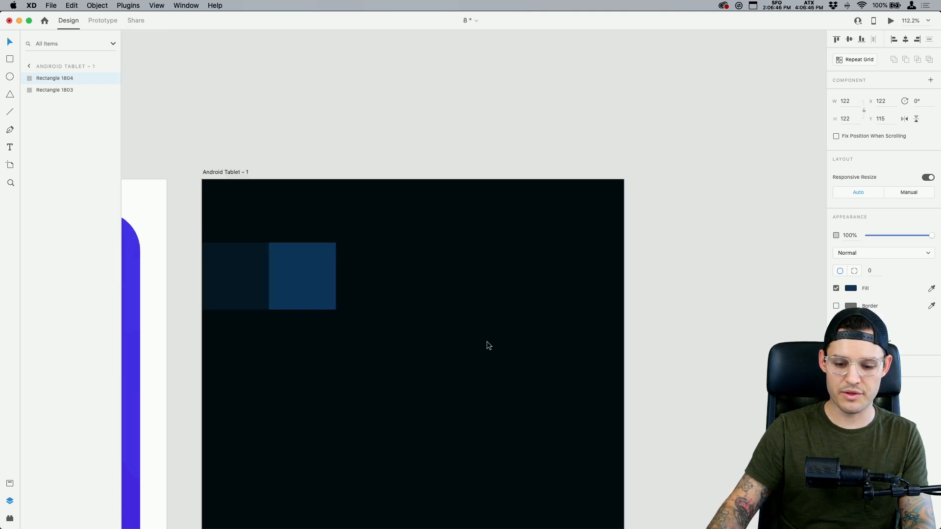
pyautogui.click(487, 342)
# Rename the darkest square's layer as rec1 and the blue square's layer as rec2.
pyautogui.scroll(-5, 341, 324)
pyautogui.hscroll(-2, 339, 306)
pyautogui.scroll(-1, 326, 299)
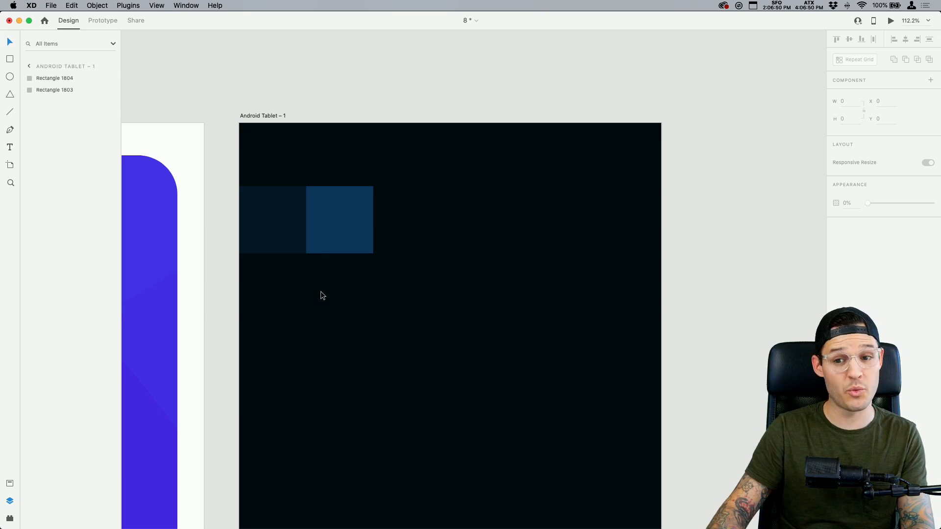
pyautogui.moveTo(357, 273); pyautogui.dragTo(260, 216)
pyautogui.click(344, 275)
pyautogui.click(270, 228)
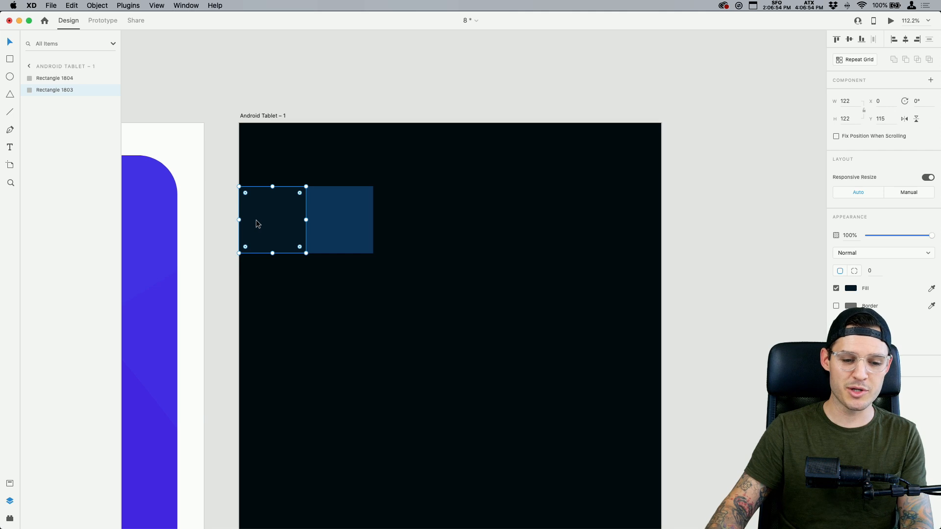
pyautogui.doubleClick(60, 89)
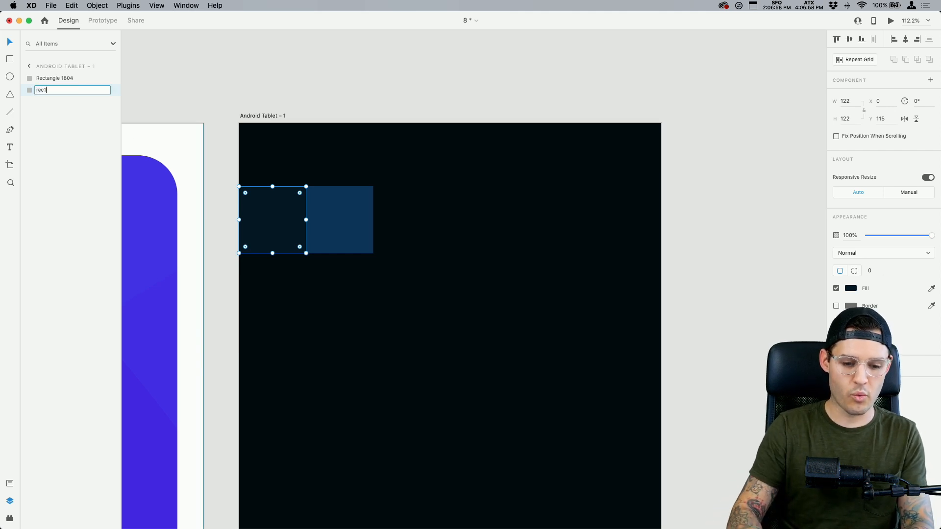
pyautogui.write('rec1')
pyautogui.doubleClick(66, 78)
pyautogui.write('rec')
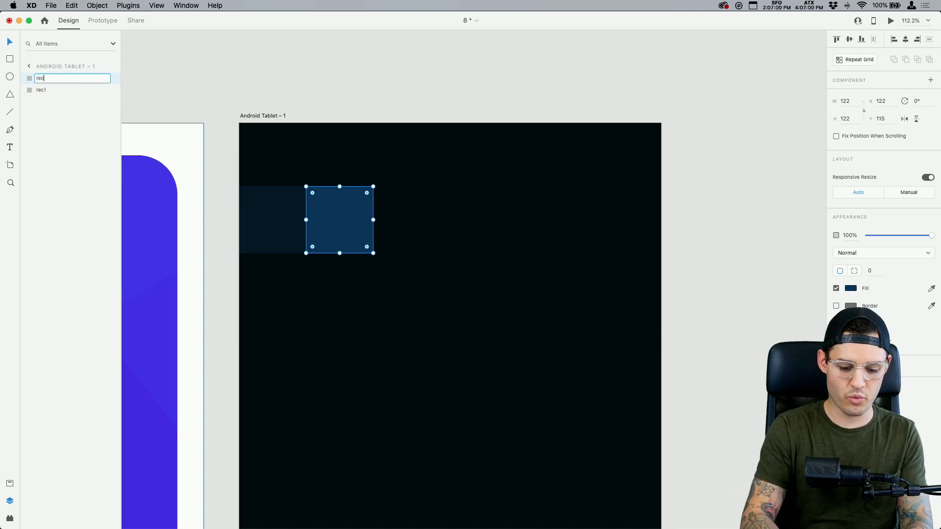
pyautogui.write('2')
pyautogui.press('Return')
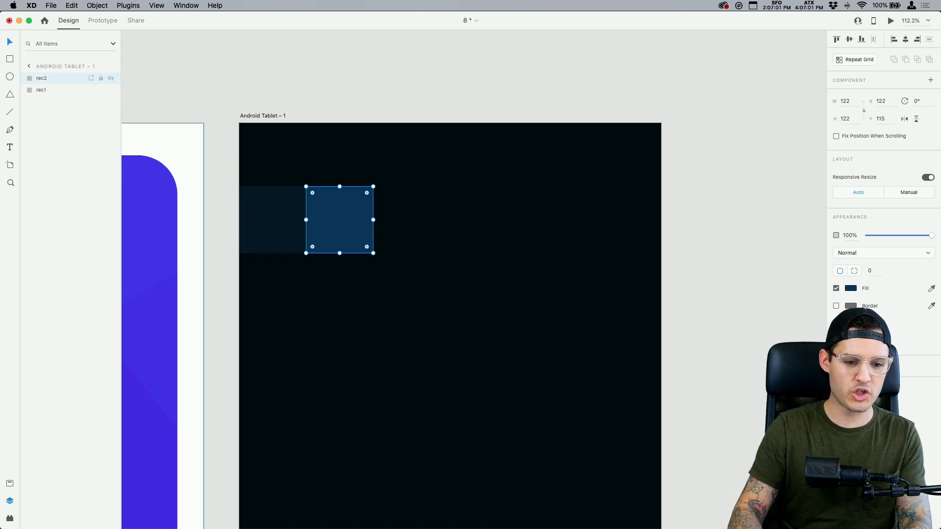
# Convert the rec1 and rec2 squares into two separate components.
pyautogui.click(75, 88)
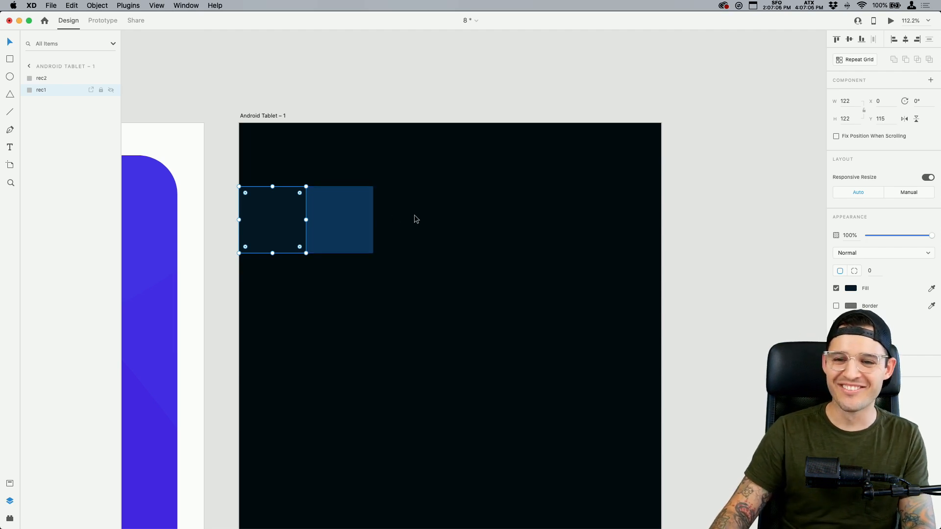
pyautogui.click(436, 220)
pyautogui.click(282, 236)
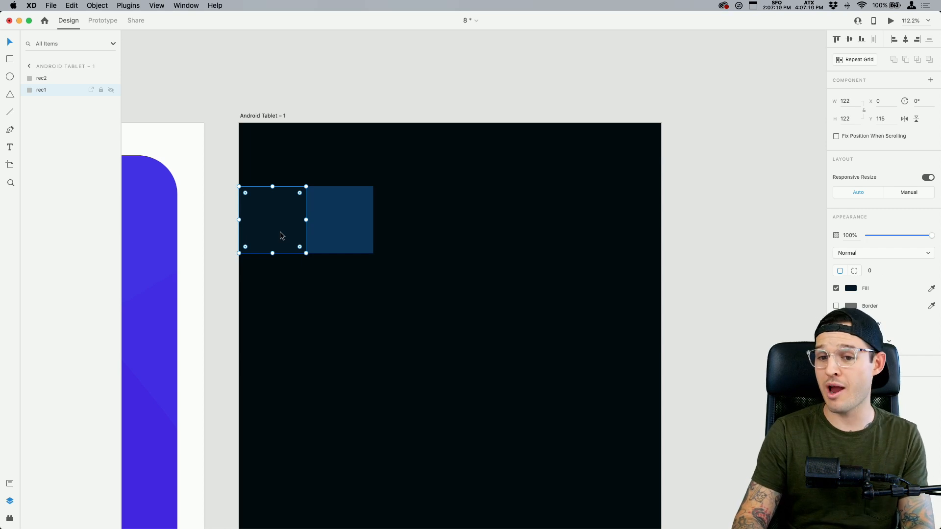
pyautogui.press('super+k')
pyautogui.click(357, 231)
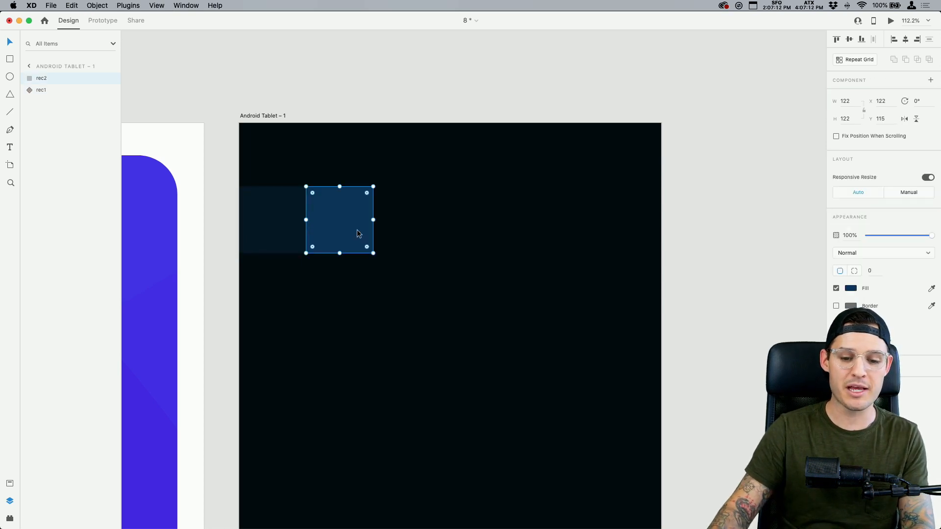
pyautogui.press('super+k')
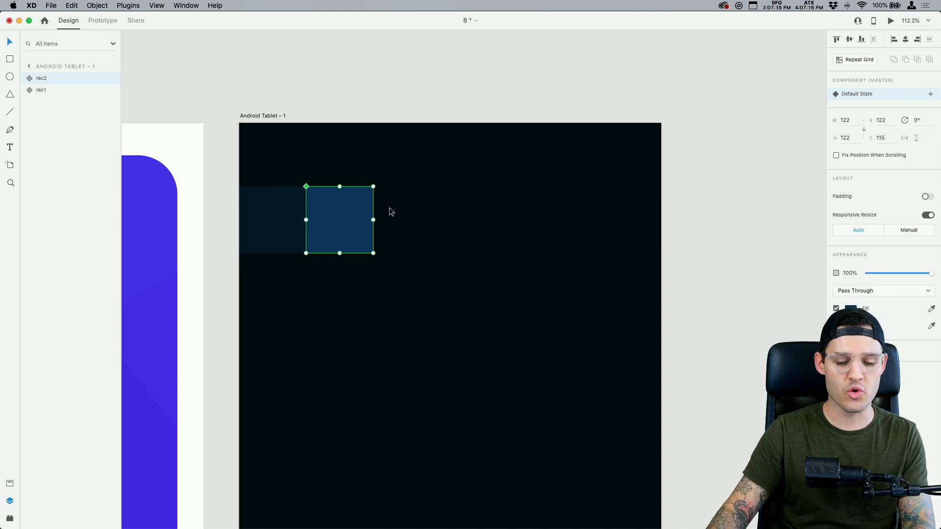
# Turn both squares into a repeat grid and extend it horizontally past the artboard's right edge, to about 954 wide.
pyautogui.moveTo(408, 184); pyautogui.dragTo(289, 243)
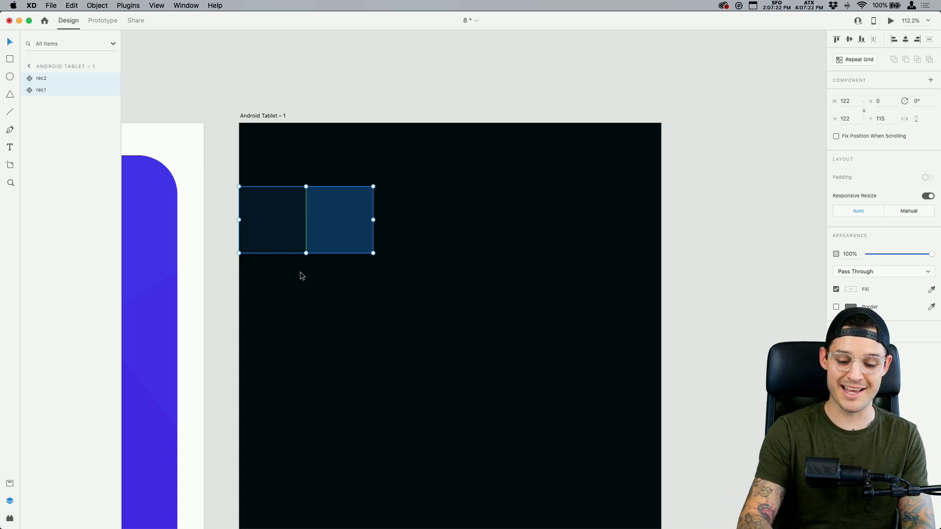
pyautogui.press('super+r')
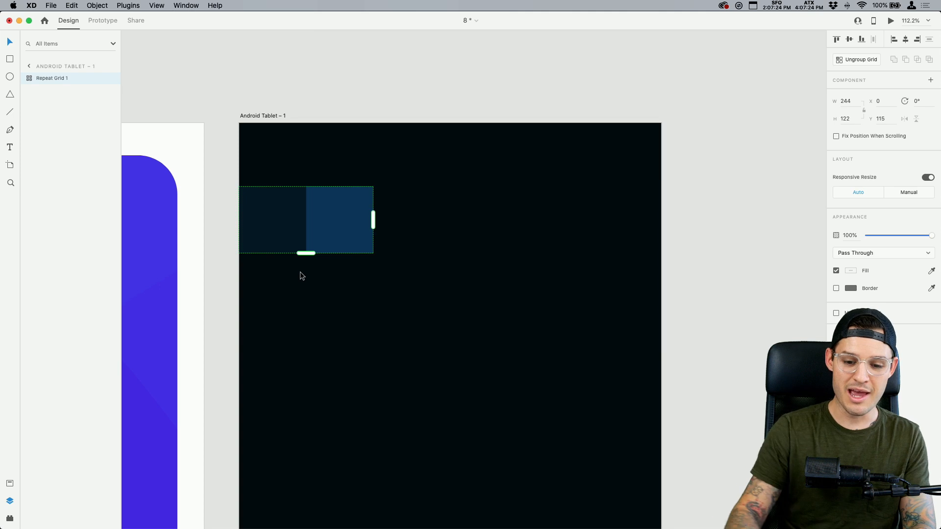
pyautogui.moveTo(373, 227); pyautogui.dragTo(804, 225)
pyautogui.moveTo(669, 226); pyautogui.dragTo(636, 230)
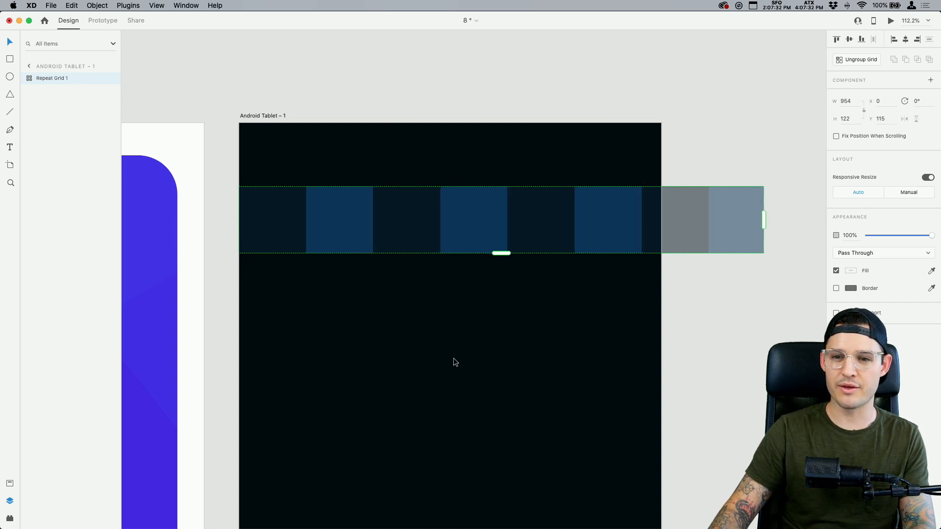
# Try to scale down the rec1 and rec2 squares together inside the repeat grid.
pyautogui.doubleClick(285, 226)
pyautogui.press('Escape')
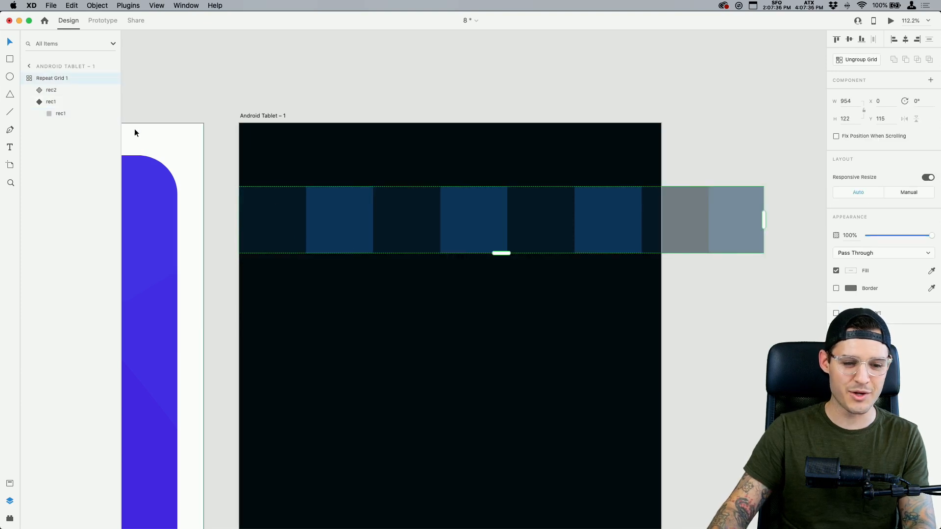
pyautogui.click(50, 92)
pyautogui.keyDown('shift'); pyautogui.click(49, 102); pyautogui.keyUp('shift')
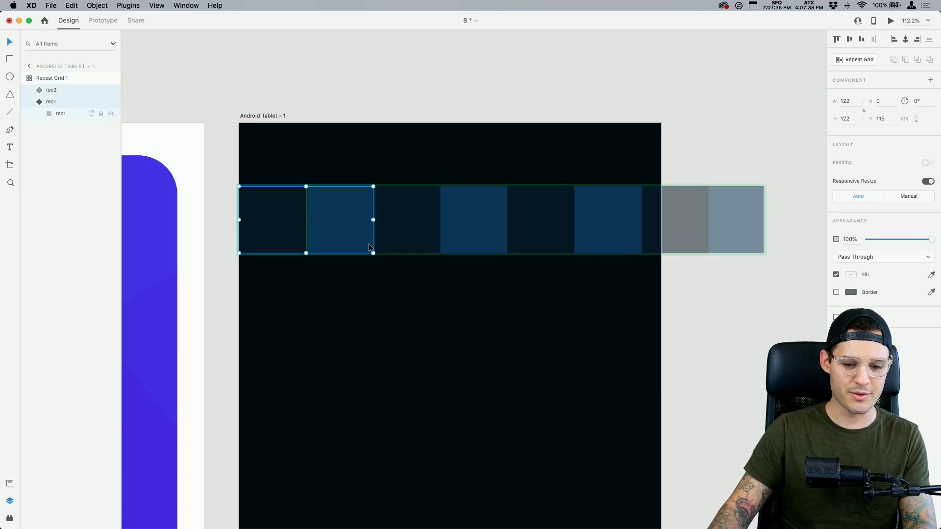
pyautogui.moveTo(373, 253); pyautogui.dragTo(364, 245)
# Undo the resizing and the grid extension, and ungroup the repeat grid back into the two square components.
pyautogui.press('super+z')
pyautogui.press('super+z')
pyautogui.press('super+z')
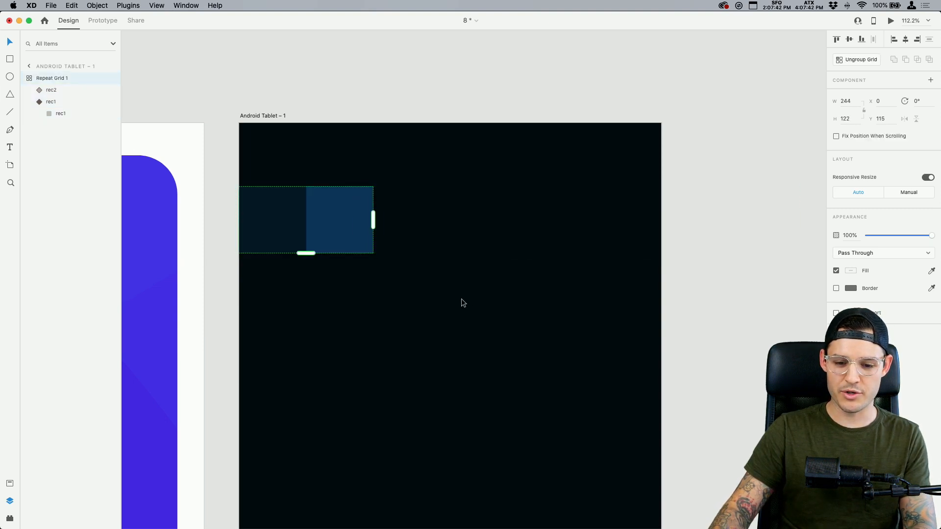
pyautogui.click(460, 298)
pyautogui.click(338, 214)
pyautogui.press('super+shift+g')
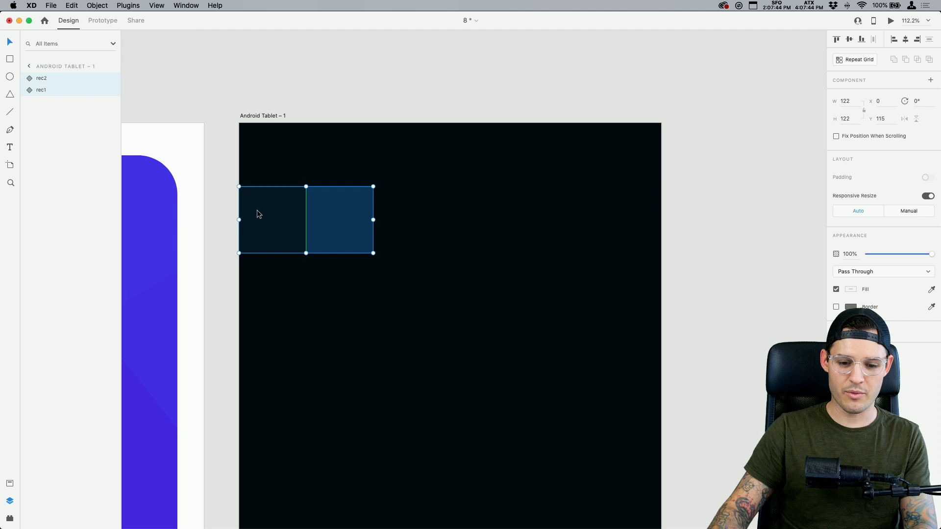
# Duplicate the rec1 and rec2 pair twice side by side to form a row of six alternating squares.
pyautogui.click(345, 237)
pyautogui.keyDown('shift'); pyautogui.click(288, 223); pyautogui.keyUp('shift')
pyautogui.moveTo(342, 230); pyautogui.dragTo(475, 240)
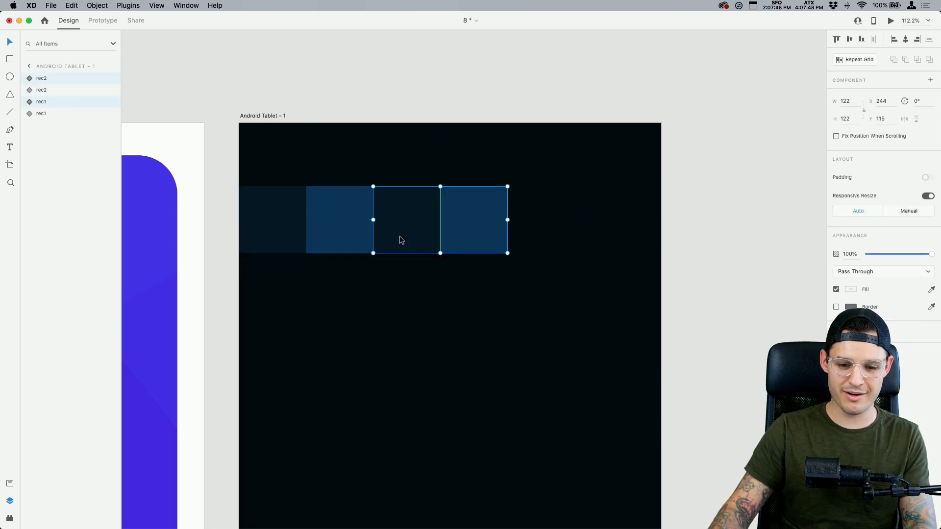
pyautogui.moveTo(398, 237); pyautogui.dragTo(532, 232)
# Stretch the row of six squares together to the artboard's full width, making them about 128 high.
pyautogui.moveTo(613, 278); pyautogui.dragTo(274, 216)
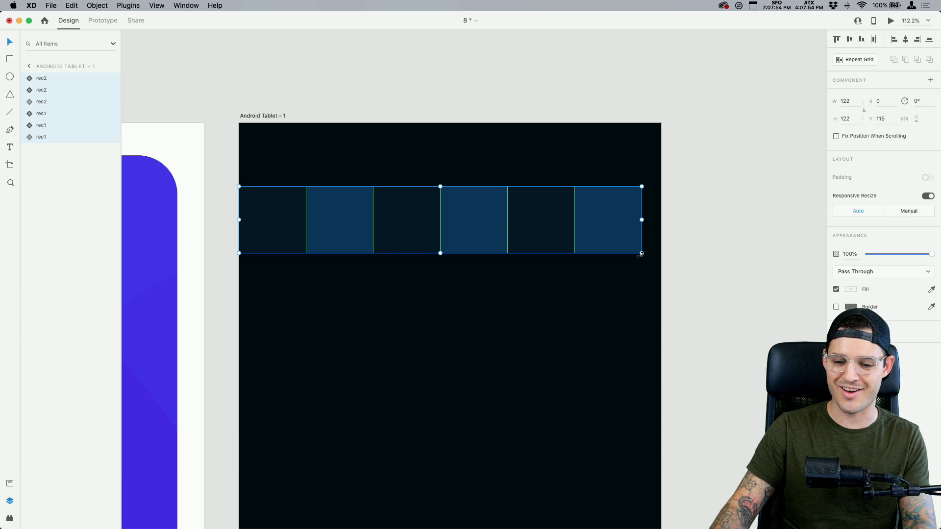
pyautogui.moveTo(641, 254); pyautogui.dragTo(661, 261)
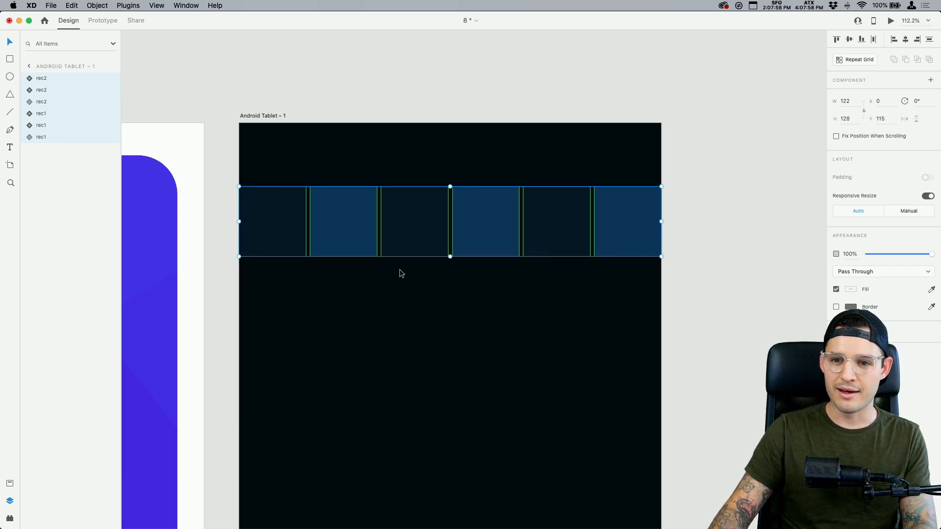
pyautogui.press('z')
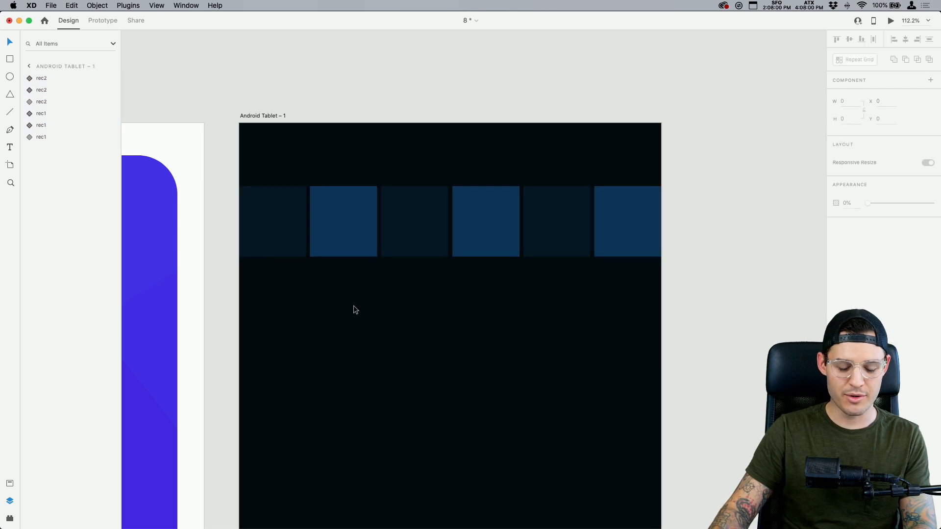
pyautogui.moveTo(216, 288); pyautogui.dragTo(463, 168)
pyautogui.press('v')
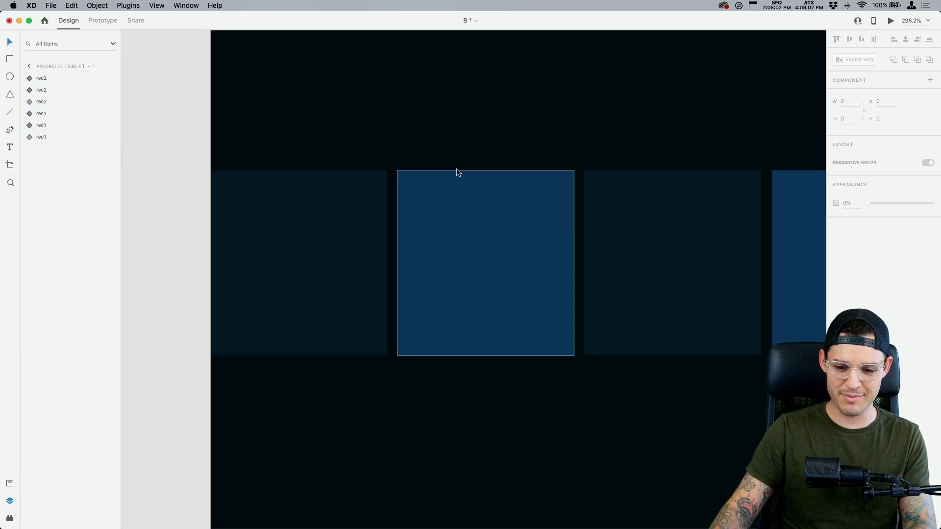
# Close the gaps between the six component squares and try to enlarge the row together.
pyautogui.press('super+1')
pyautogui.moveTo(486, 272); pyautogui.dragTo(562, 269)
pyautogui.click(447, 276)
pyautogui.moveTo(631, 267); pyautogui.dragTo(618, 267)
pyautogui.moveTo(685, 267); pyautogui.dragTo(665, 266)
pyautogui.moveTo(694, 328); pyautogui.dragTo(400, 256)
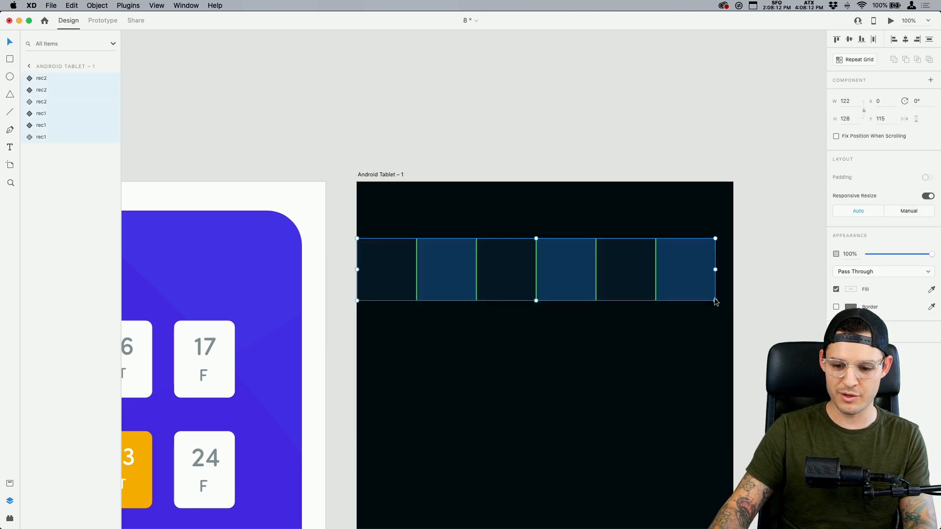
pyautogui.moveTo(716, 300); pyautogui.dragTo(775, 331)
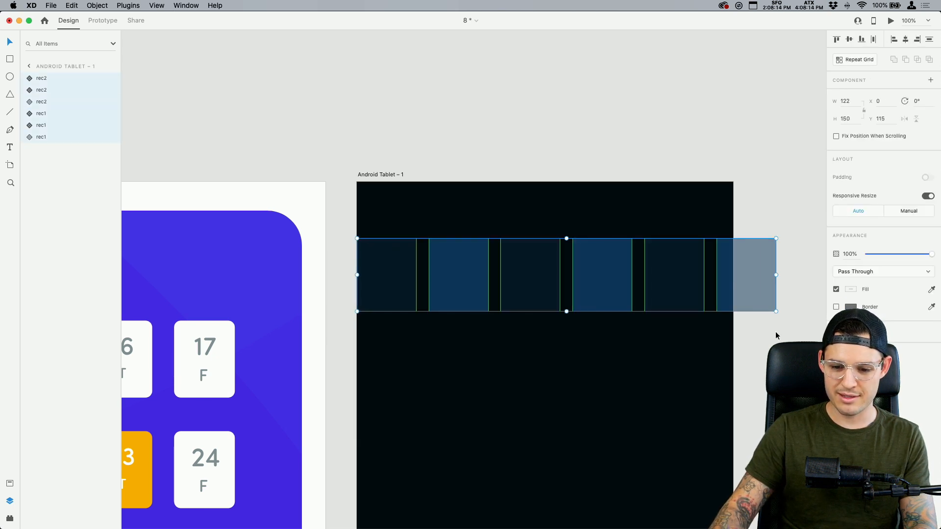
pyautogui.press('super+z')
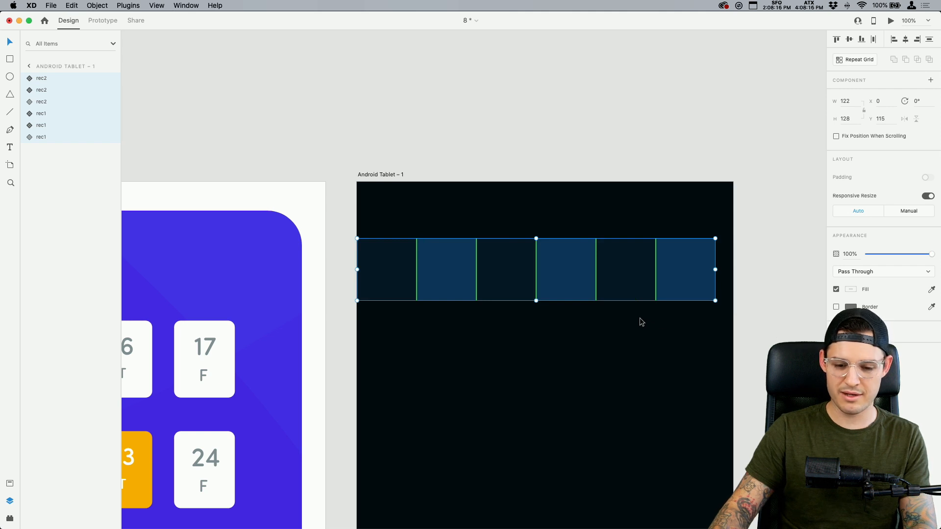
# Undo the row's edits, duplicates and component conversion, back to the two plain squares rec1 and rec2.
pyautogui.press('super+z')
pyautogui.press('super+z')
pyautogui.press('super+z')
pyautogui.press('super+z')
pyautogui.press('super+z')
pyautogui.press('super+z')
pyautogui.press('super+z')
pyautogui.press('super+z')
pyautogui.press('super+z')
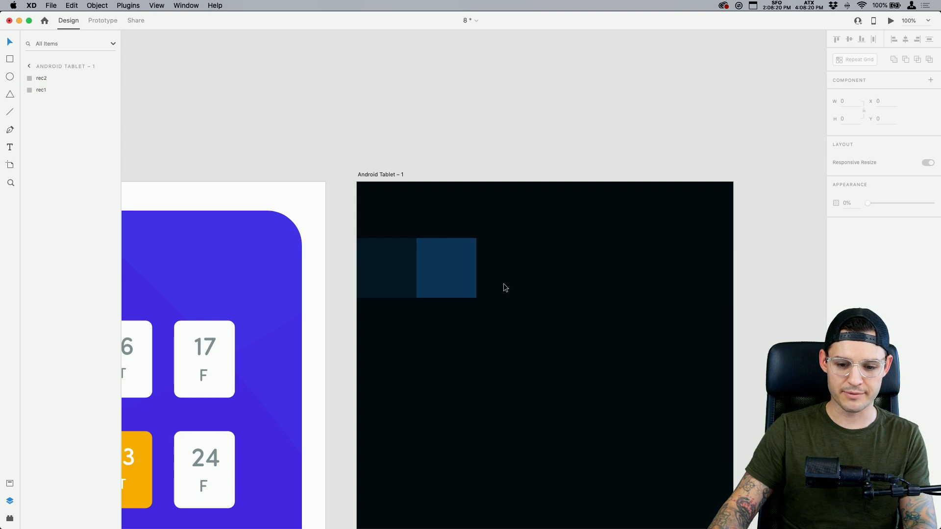
# Duplicate the plain square pair twice into a row of six and scale it to the artboard's width, 128 × 128 each.
pyautogui.moveTo(518, 283); pyautogui.dragTo(393, 268)
pyautogui.keyDown('alt'); pyautogui.moveTo(468, 278); pyautogui.dragTo(623, 277); pyautogui.keyUp('alt')
pyautogui.moveTo(695, 333); pyautogui.dragTo(378, 263)
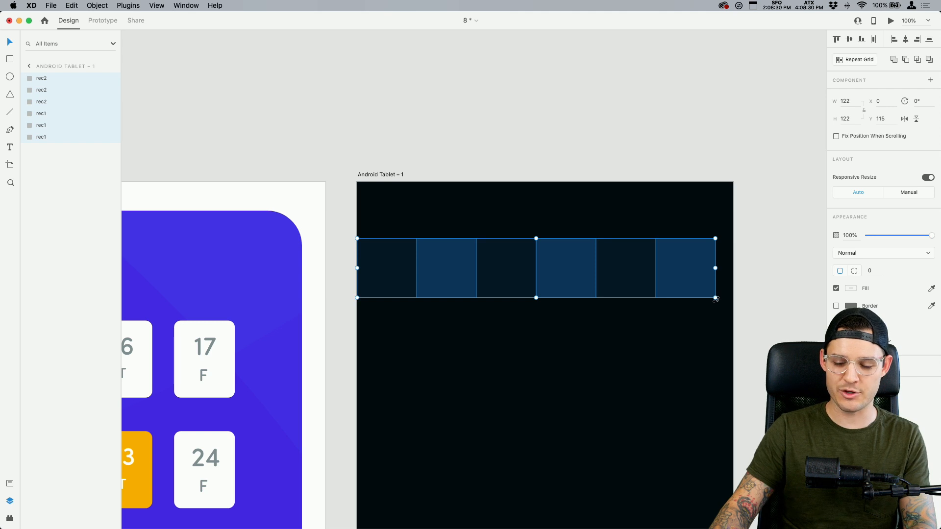
pyautogui.moveTo(715, 299); pyautogui.dragTo(733, 301)
pyautogui.click(690, 334)
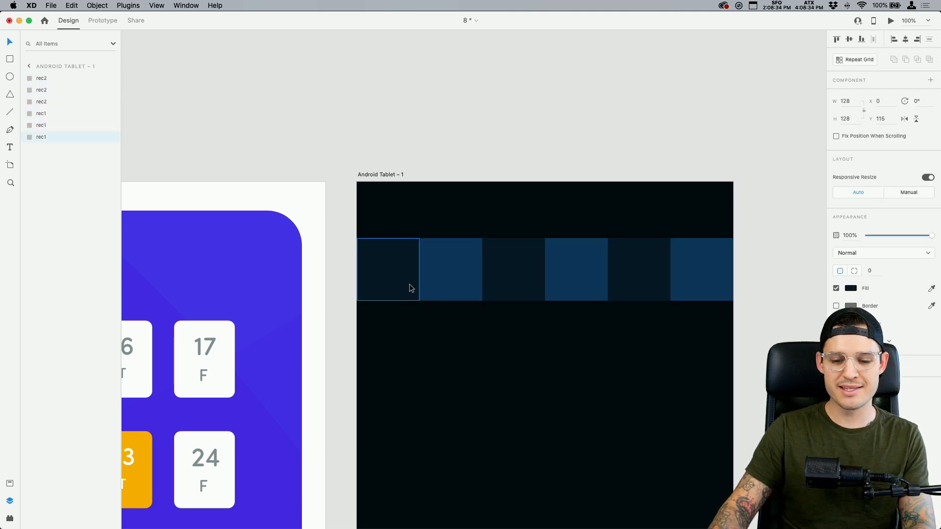
# Turn the first dark and first blue squares into separate components and delete the other four squares.
pyautogui.press('super+k')
pyautogui.click(469, 273)
pyautogui.press('super+k')
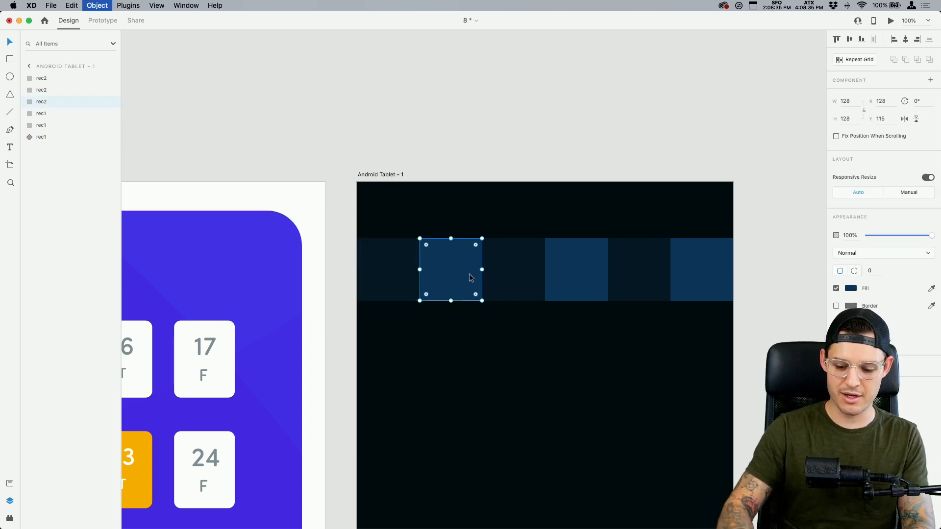
pyautogui.moveTo(502, 317); pyautogui.dragTo(691, 264)
pyautogui.press('Delete')
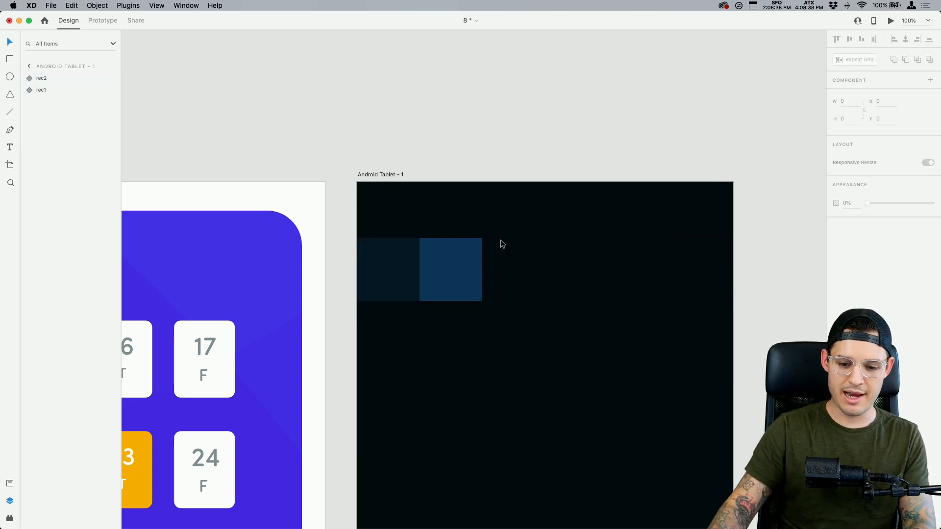
# Duplicate the rec1 and rec2 component pair twice to fill the artboard's width, and try converting the row to a repeat grid.
pyautogui.moveTo(502, 244); pyautogui.dragTo(530, 274)
pyautogui.moveTo(528, 274); pyautogui.dragTo(634, 270)
pyautogui.moveTo(705, 342); pyautogui.dragTo(402, 270)
pyautogui.press('super+r')
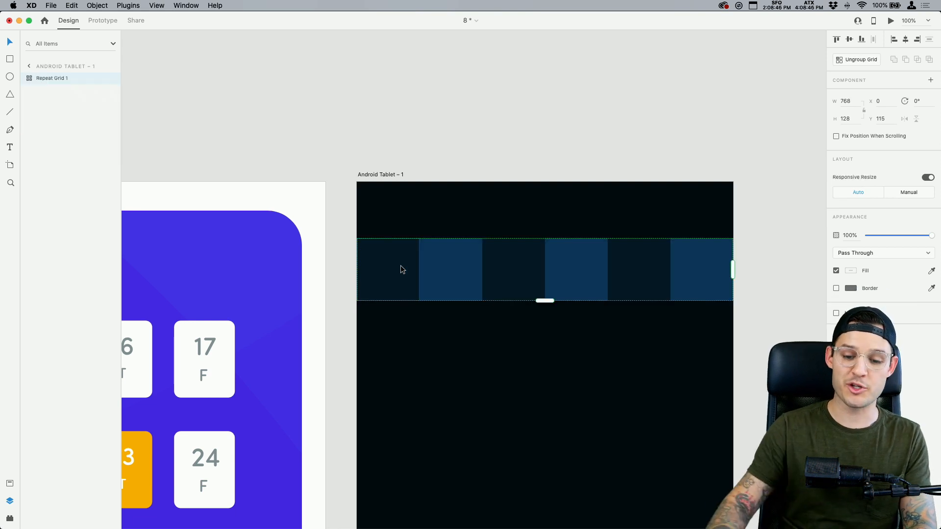
pyautogui.press('super+z')
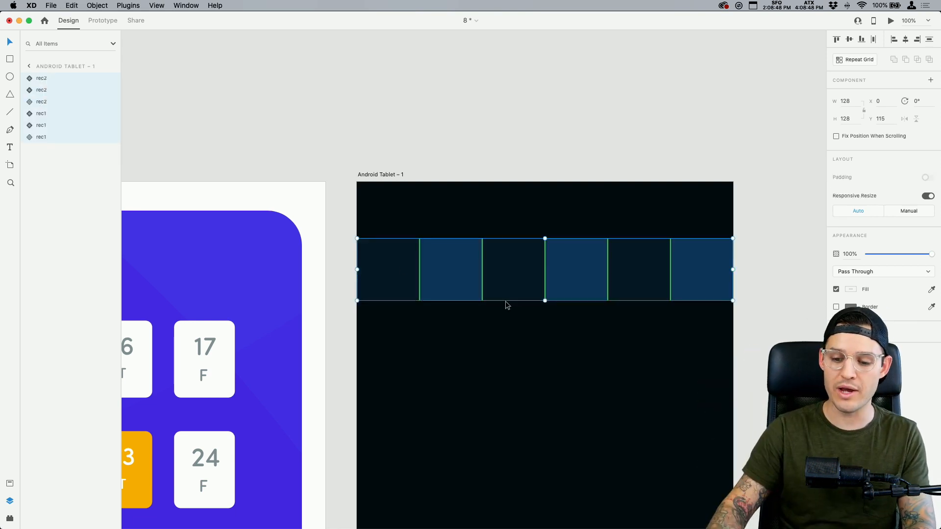
pyautogui.click(667, 325)
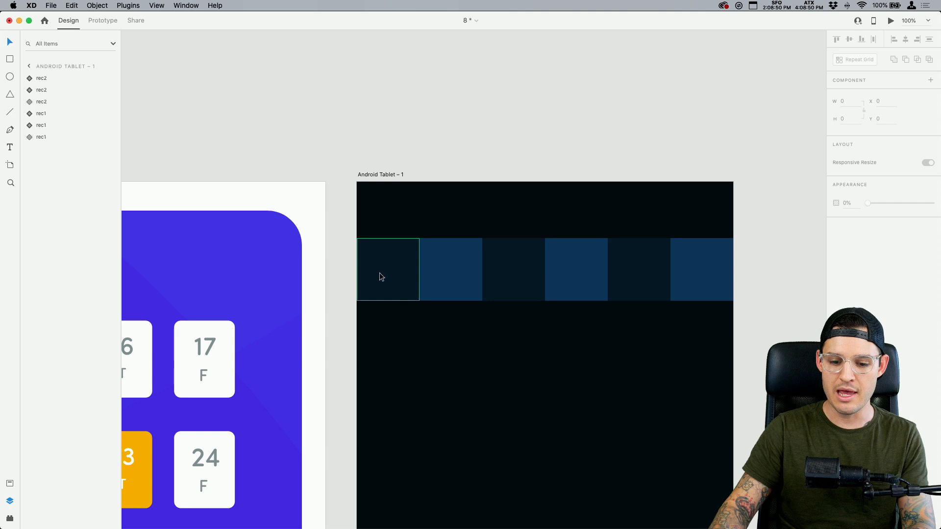
# Duplicate a dark square past the artboard's right edge as a seventh square, and try making the row a component.
pyautogui.moveTo(380, 275); pyautogui.dragTo(755, 287)
pyautogui.moveTo(777, 326); pyautogui.dragTo(388, 261)
pyautogui.press('super+k')
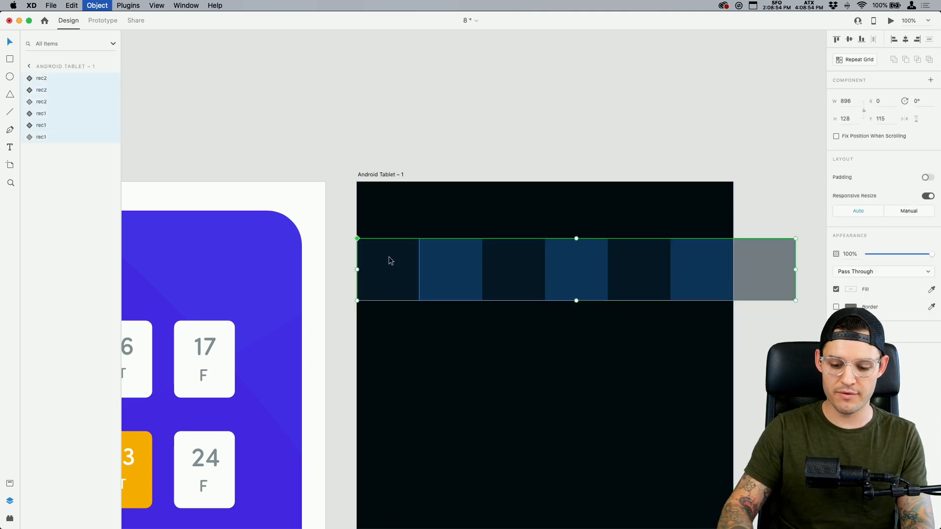
pyautogui.moveTo(524, 266); pyautogui.dragTo(527, 346)
pyautogui.press('super+z')
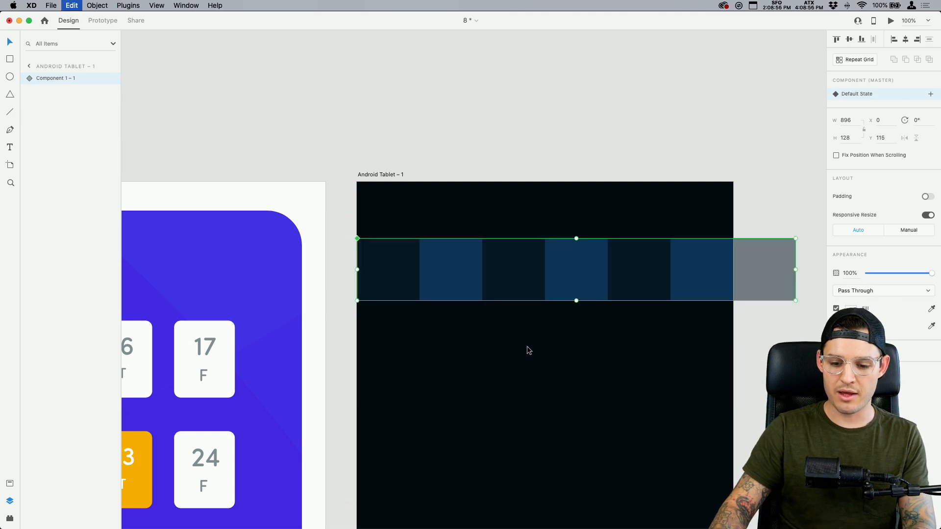
pyautogui.press('super+z')
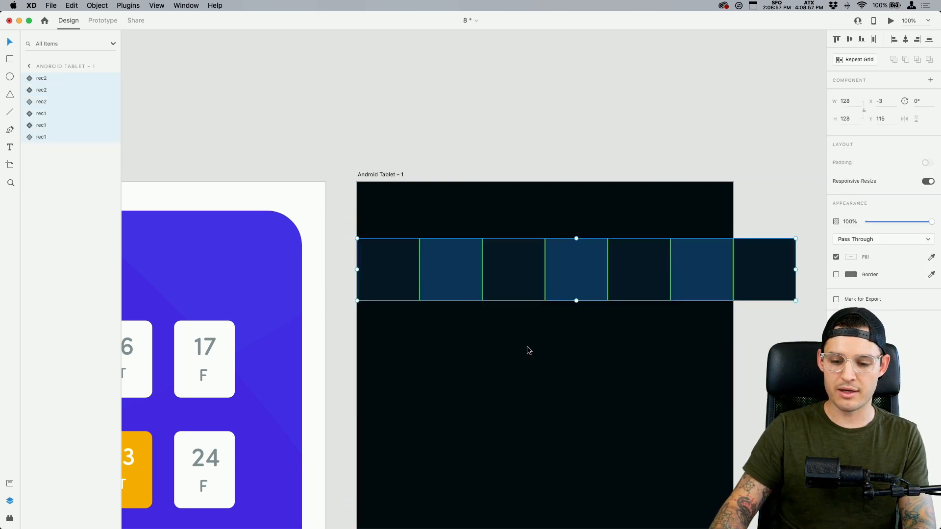
# Turn the row of seven squares into a single component named row.
pyautogui.click(680, 359)
pyautogui.moveTo(790, 350); pyautogui.dragTo(406, 266)
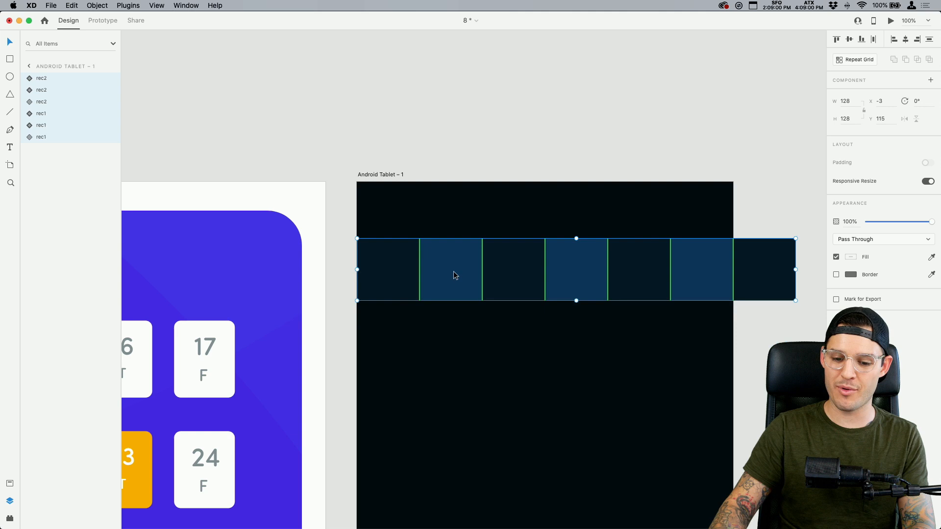
pyautogui.press('super+k')
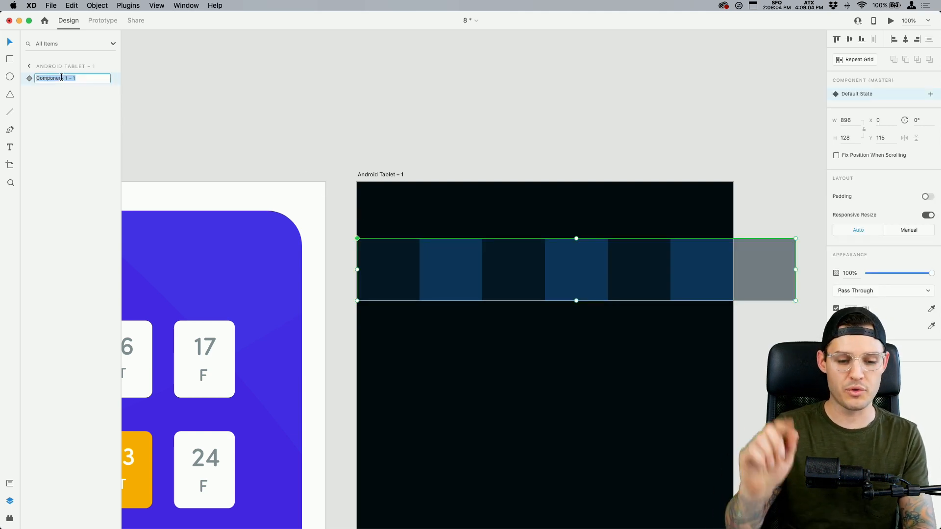
pyautogui.write('row')
pyautogui.press('Return')
# Duplicate the row component directly below, offset one square to the left so the colors alternate.
pyautogui.moveTo(577, 270); pyautogui.dragTo(576, 331)
pyautogui.moveTo(639, 338); pyautogui.dragTo(582, 342)
pyautogui.moveTo(711, 426); pyautogui.dragTo(412, 244)
# Convert both rows into a repeat grid, extend it down to five rows, and close the vertical gaps between them.
pyautogui.press('super+r')
pyautogui.moveTo(542, 368); pyautogui.dragTo(516, 361)
pyautogui.scroll(-3, 525, 309)
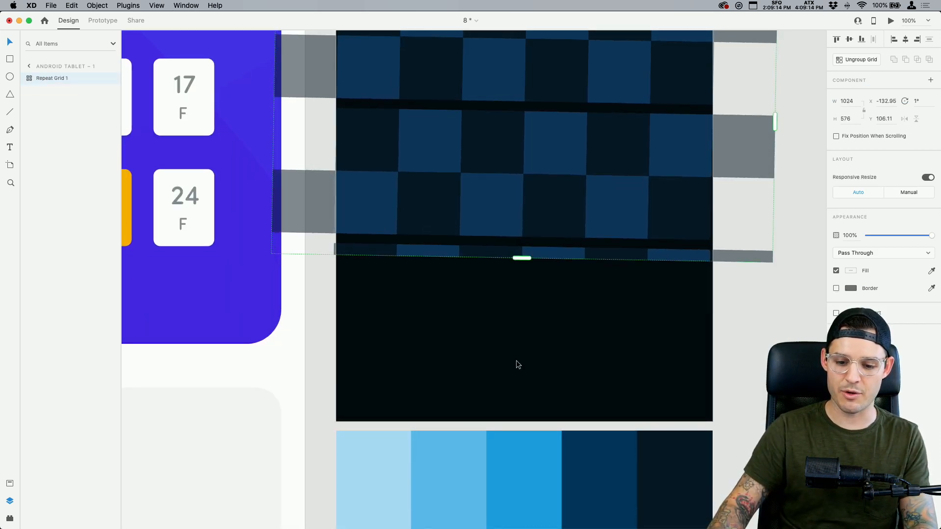
pyautogui.press('super+z')
pyautogui.moveTo(523, 259); pyautogui.dragTo(527, 310)
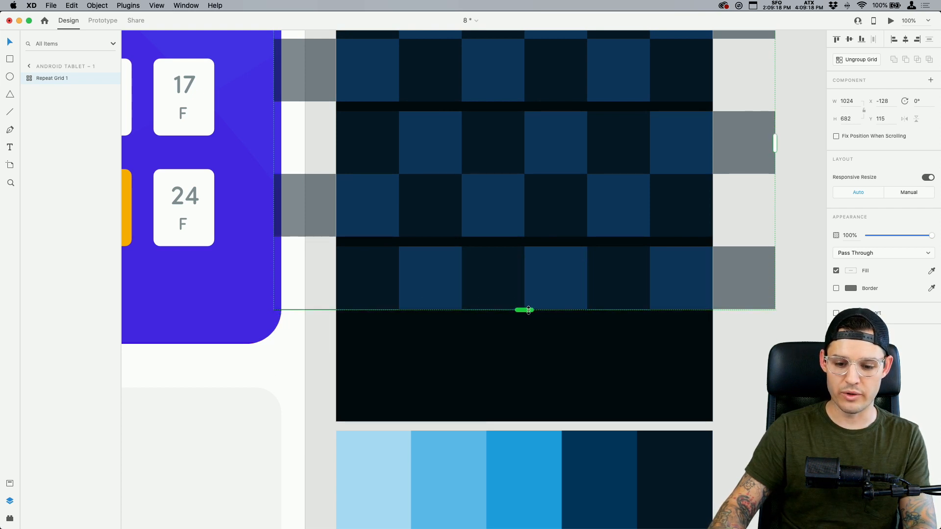
pyautogui.moveTo(527, 242); pyautogui.dragTo(527, 227)
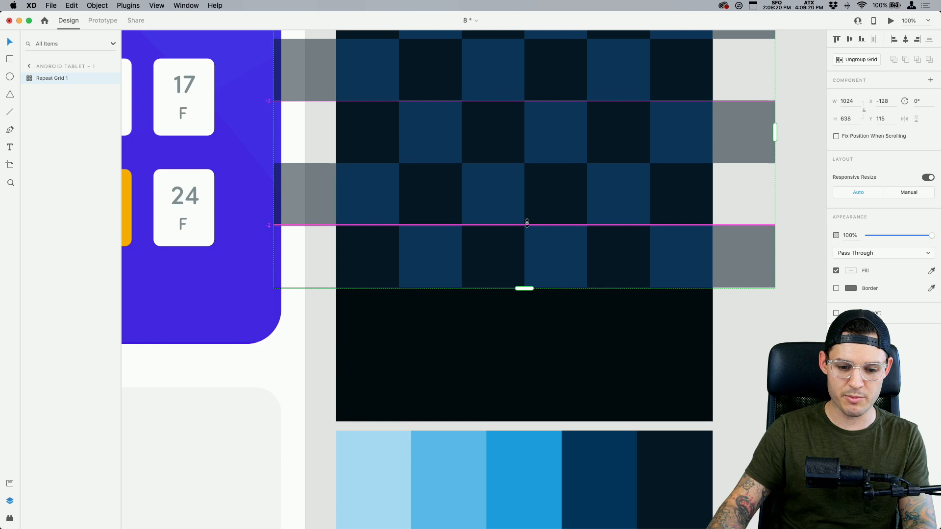
# Center the five-row repeat grid vertically on the artboard.
pyautogui.click(732, 358)
pyautogui.moveTo(732, 357); pyautogui.dragTo(718, 507)
pyautogui.click(534, 295)
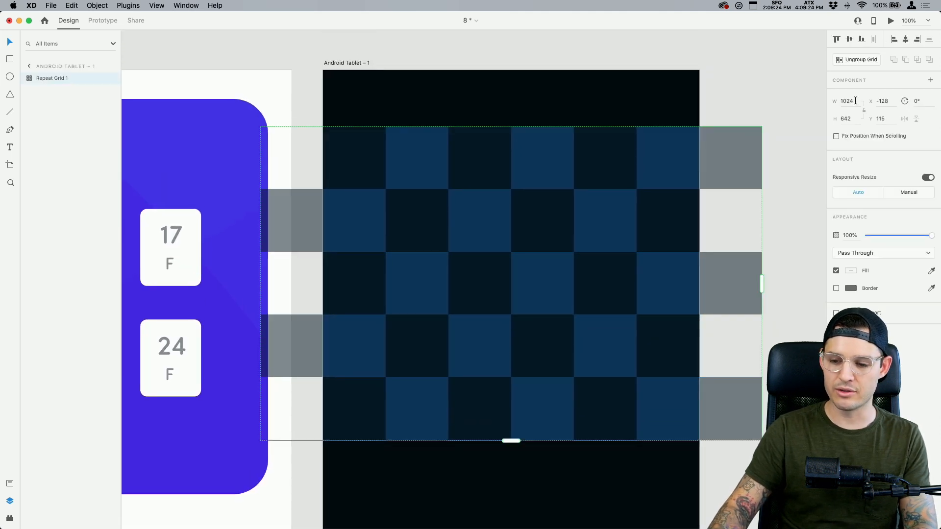
pyautogui.click(850, 39)
pyautogui.click(788, 157)
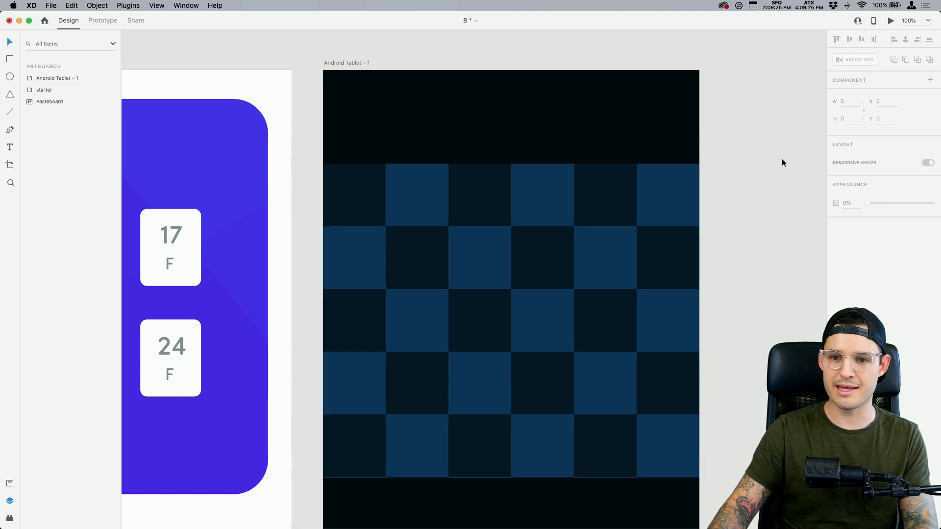
# Trim the thin strip below the repeat grid's last row so the grid is 640 high.
pyautogui.press('super+minus')
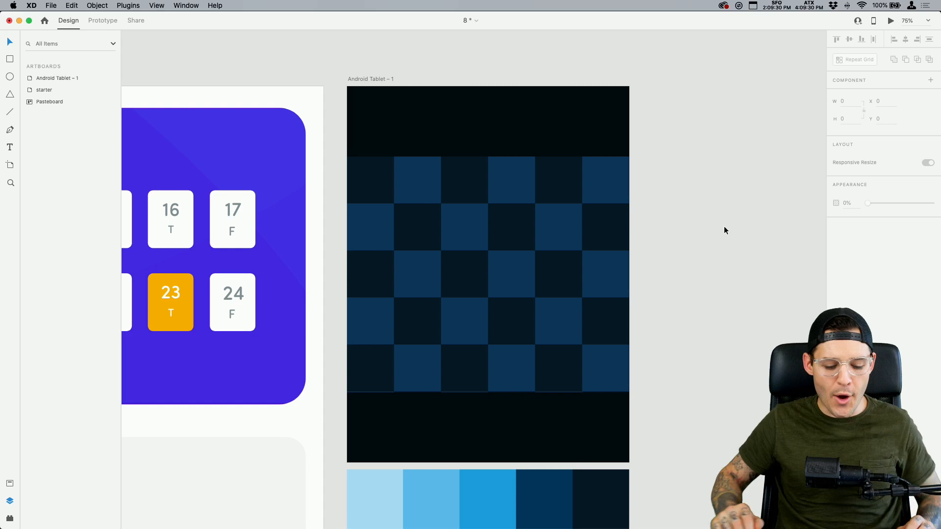
pyautogui.press('z')
pyautogui.moveTo(466, 422); pyautogui.dragTo(523, 372)
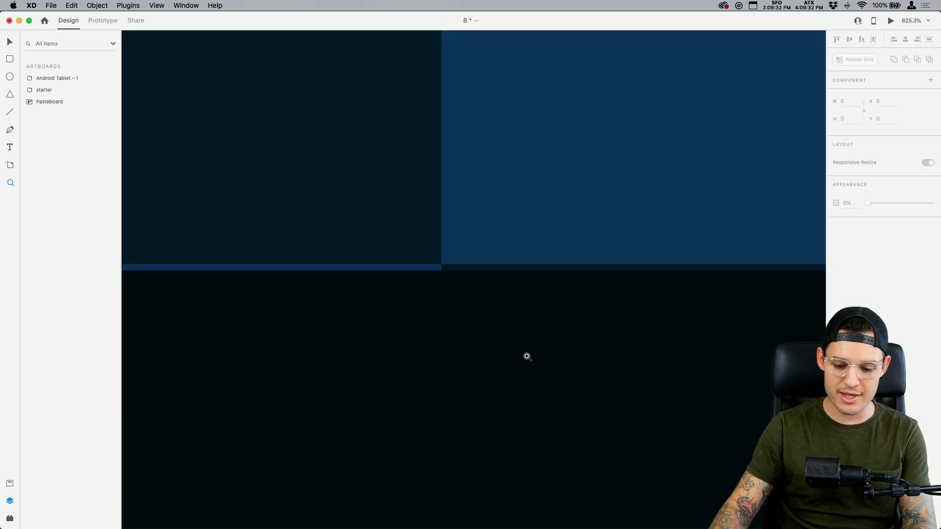
pyautogui.press('v')
pyautogui.click(495, 198)
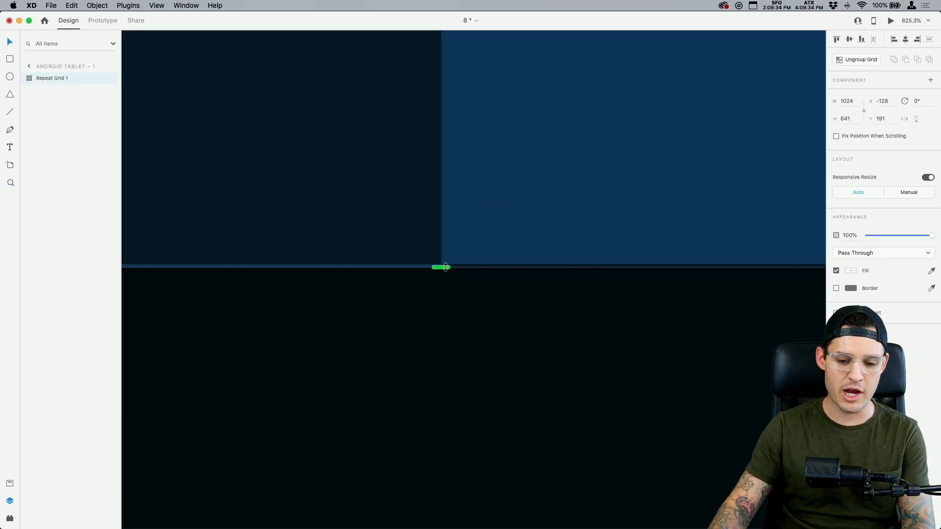
pyautogui.moveTo(445, 266); pyautogui.dragTo(446, 264)
pyautogui.press('super+minus')
pyautogui.press('super+minus')
pyautogui.press('super+minus')
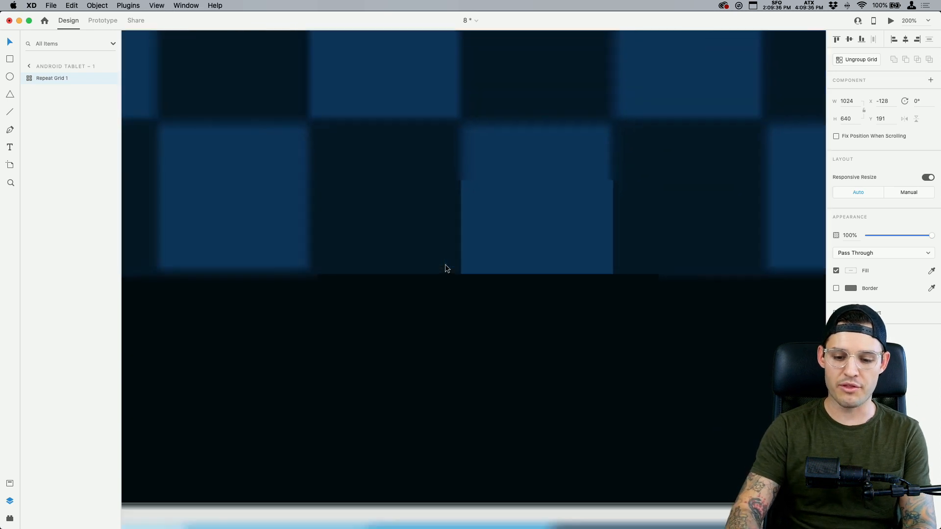
# Re-center the trimmed repeat grid vertically on the artboard and save the document.
pyautogui.click(557, 319)
pyautogui.scroll(5, 558, 319)
pyautogui.click(536, 311)
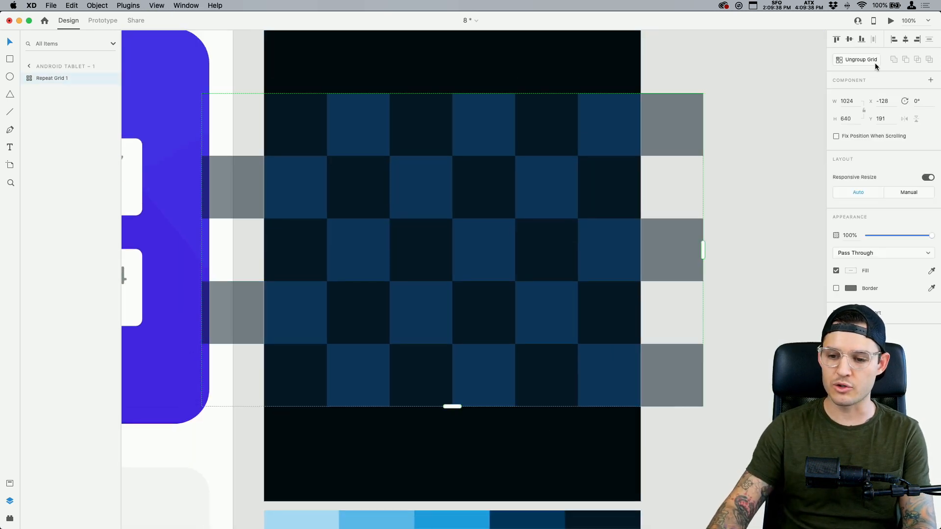
pyautogui.click(722, 91)
pyautogui.press('super+s')
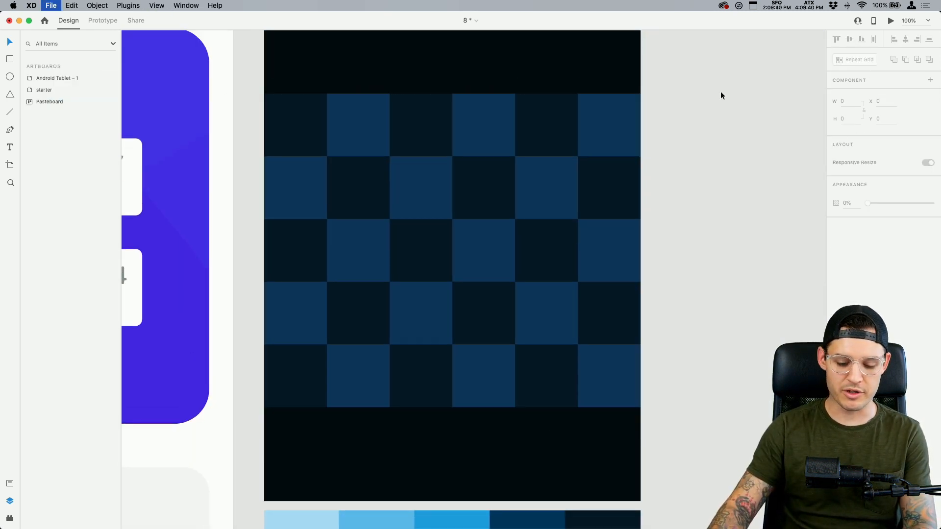
# Rename the repeat grid as checker board and lock it.
pyautogui.scroll(1, 711, 100)
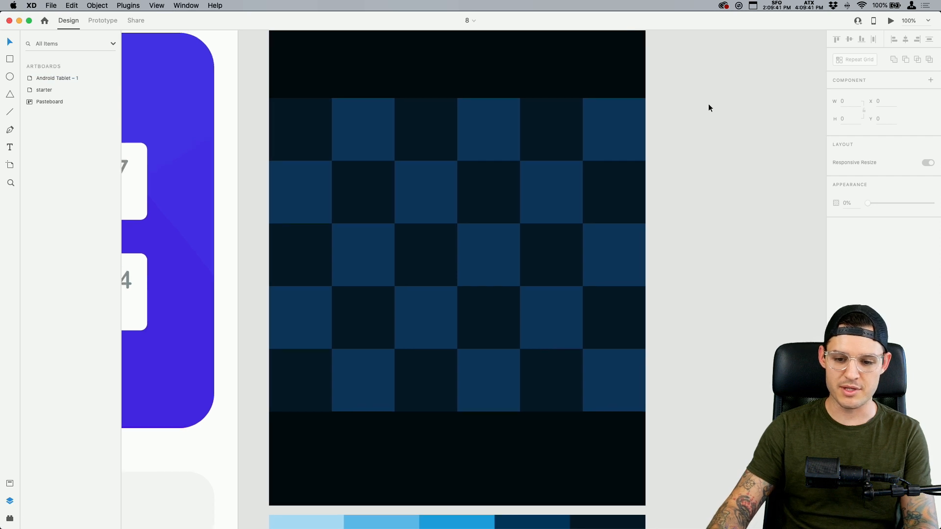
pyautogui.click(566, 150)
pyautogui.doubleClick(47, 79)
pyautogui.write('ch')
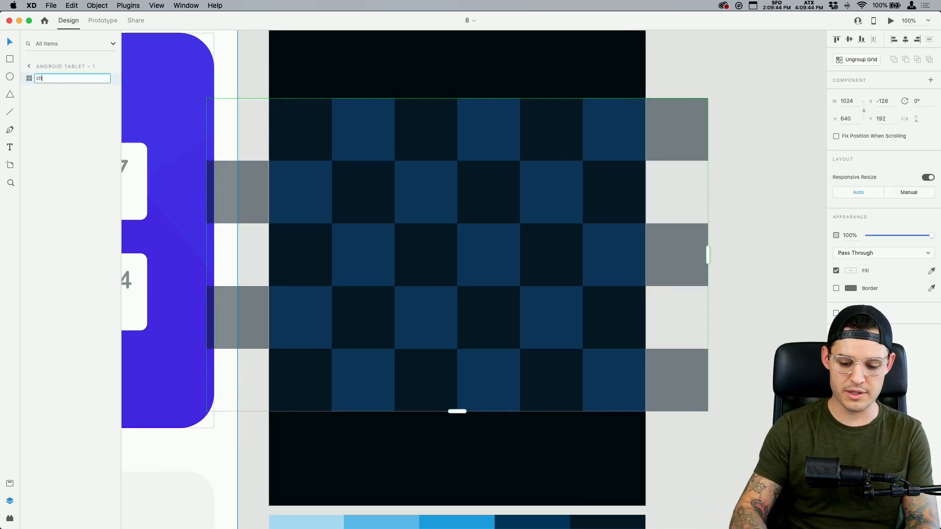
pyautogui.write('ecker board')
pyautogui.press('Return')
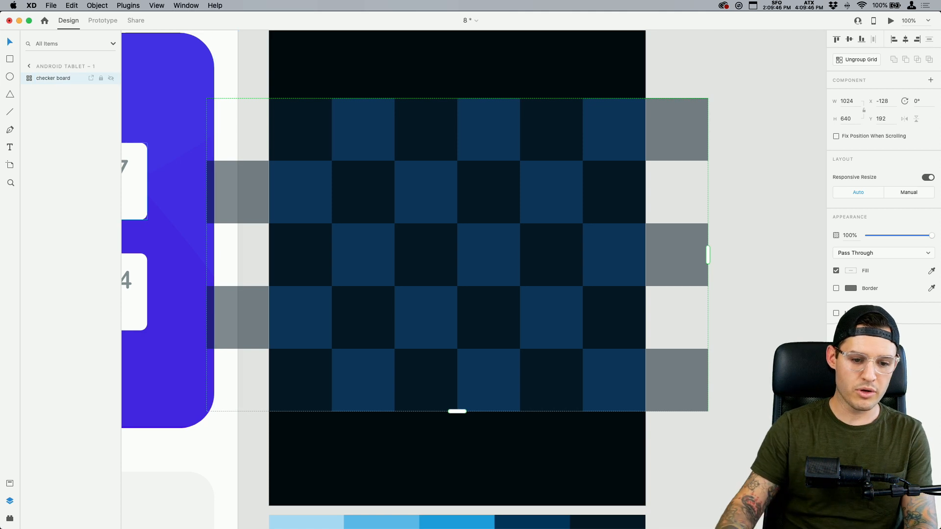
pyautogui.press('super+l')
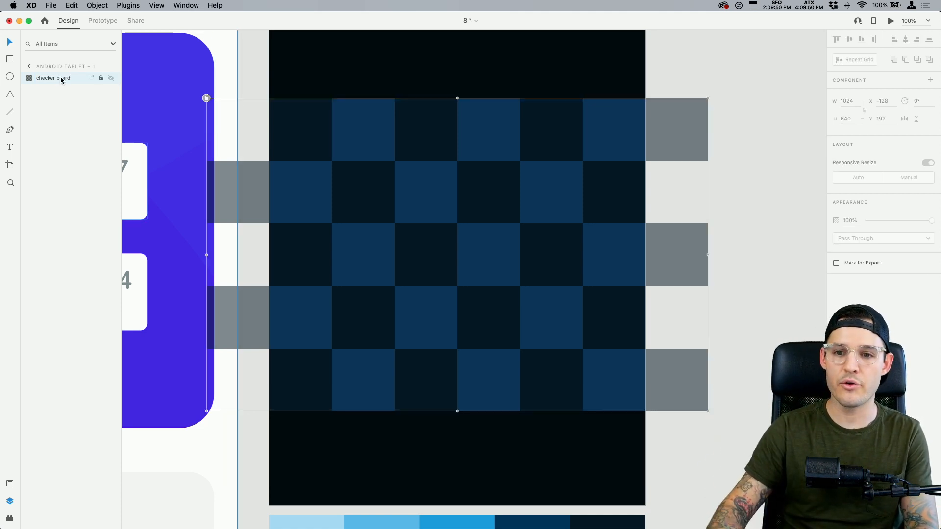
pyautogui.click(755, 239)
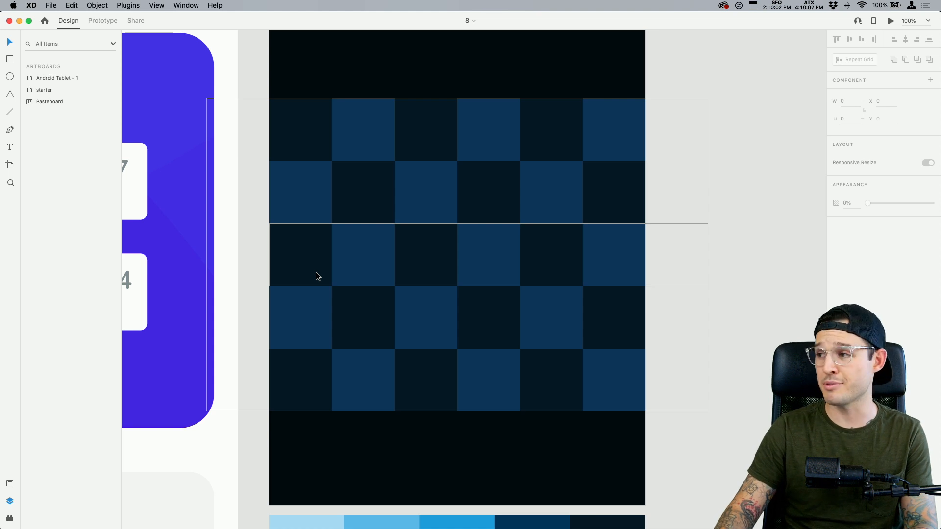
# Draw a circle about 97 wide inside the first square of the checkerboard's top row.
pyautogui.press('z')
pyautogui.moveTo(268, 79); pyautogui.dragTo(530, 275)
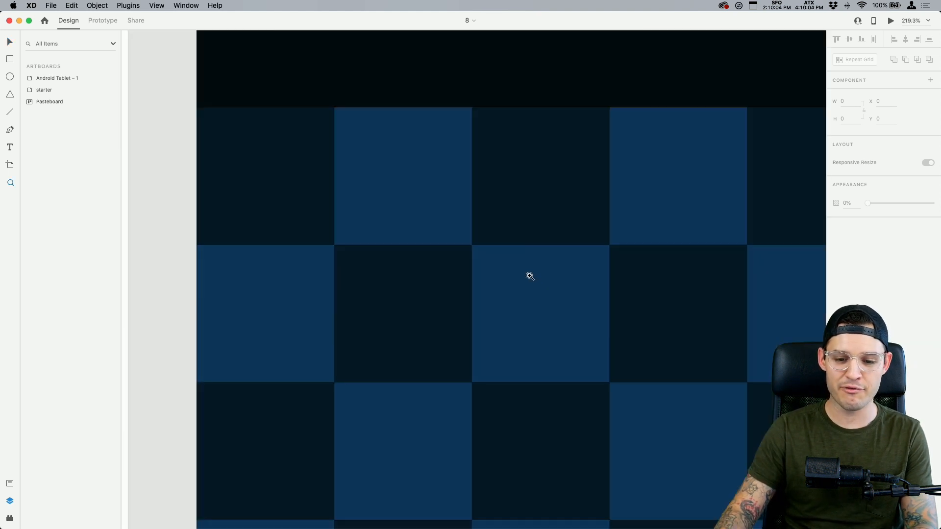
pyautogui.press('v')
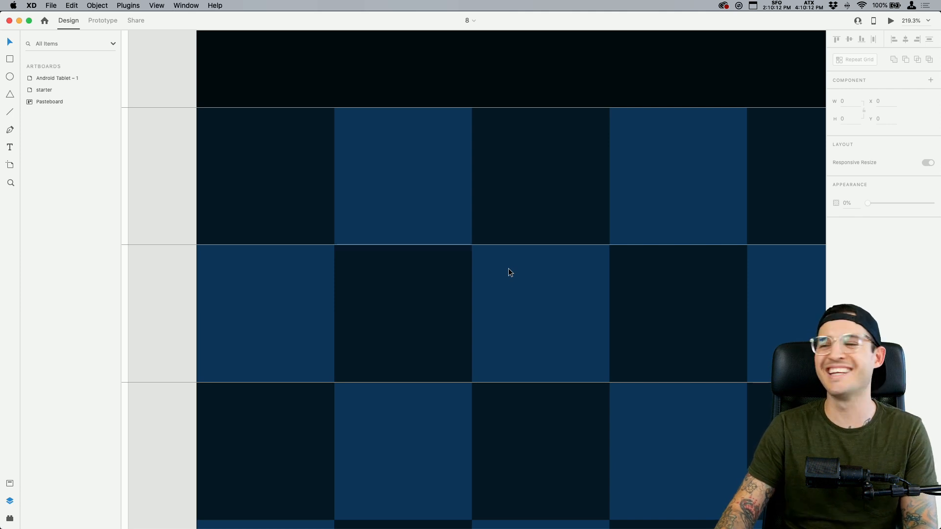
pyautogui.click(274, 134)
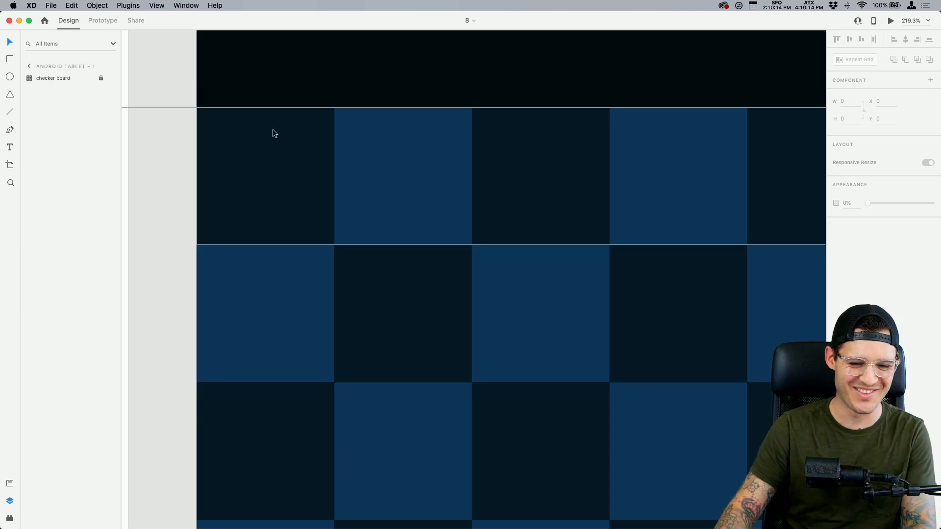
pyautogui.click(263, 146)
pyautogui.press('e')
pyautogui.moveTo(207, 126); pyautogui.dragTo(311, 235)
pyautogui.press('v')
pyautogui.moveTo(281, 193); pyautogui.dragTo(277, 189)
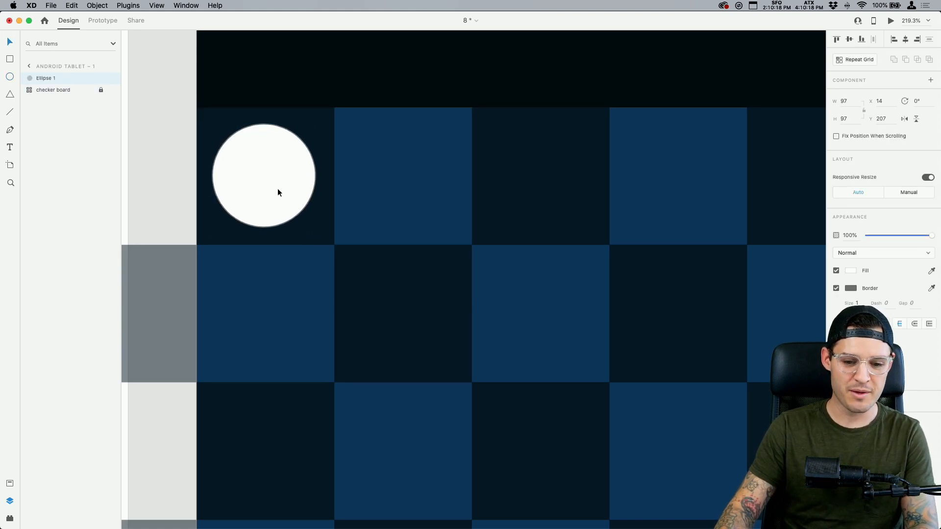
# Remove the circle's border, fill it with the 1D9DDD swatch colour and nudge it to X 15.
pyautogui.click(836, 289)
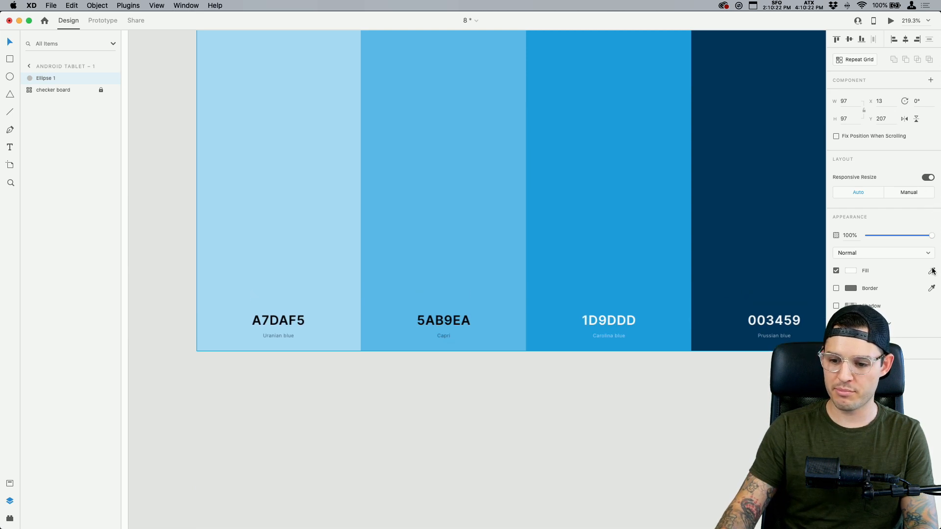
pyautogui.click(636, 190)
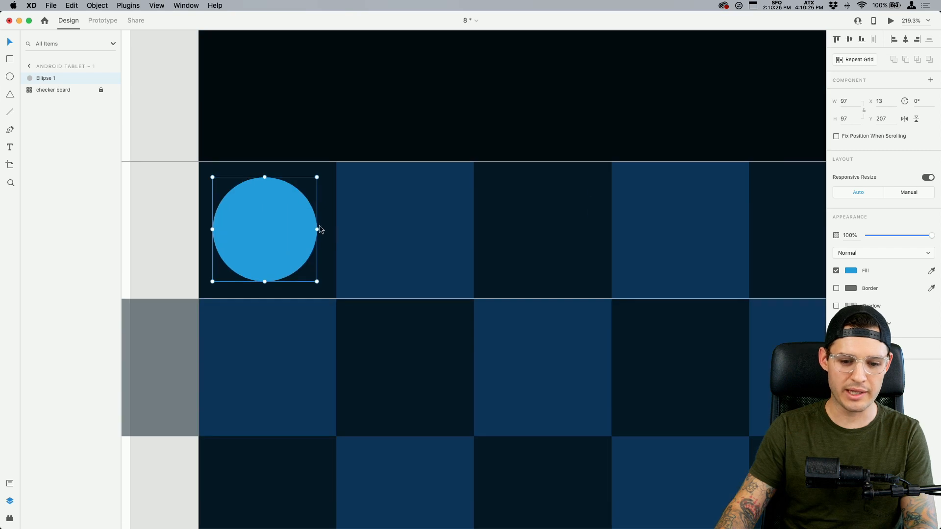
pyautogui.press('Right')
pyautogui.press('Right')
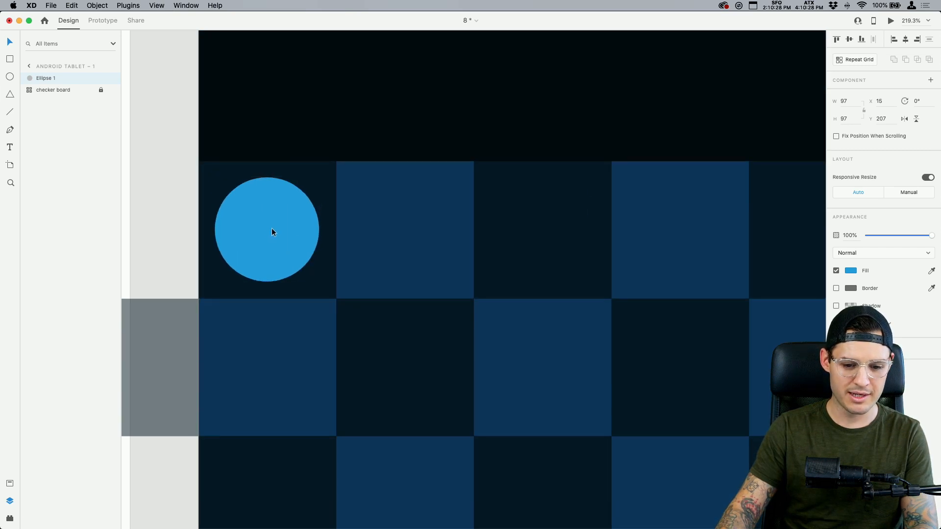
# Change the circle's fill to the 5AB9EA swatch colour sampled from the palette below the artboard.
pyautogui.scroll(-10, 307, 285)
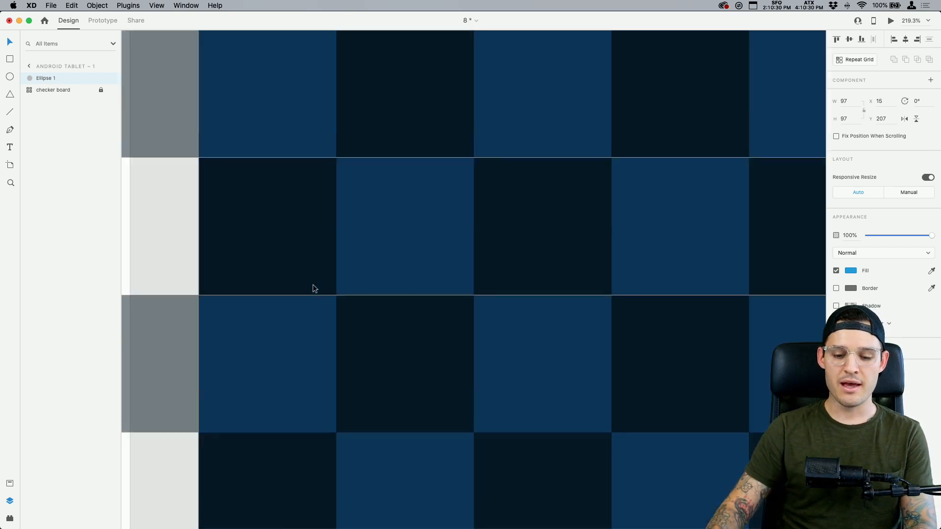
pyautogui.click(931, 271)
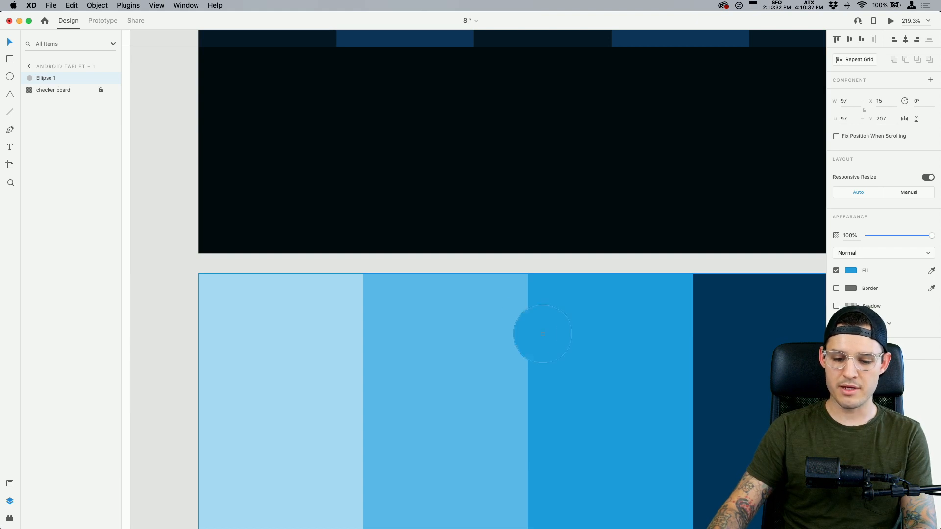
pyautogui.click(481, 330)
pyautogui.scroll(10, 481, 330)
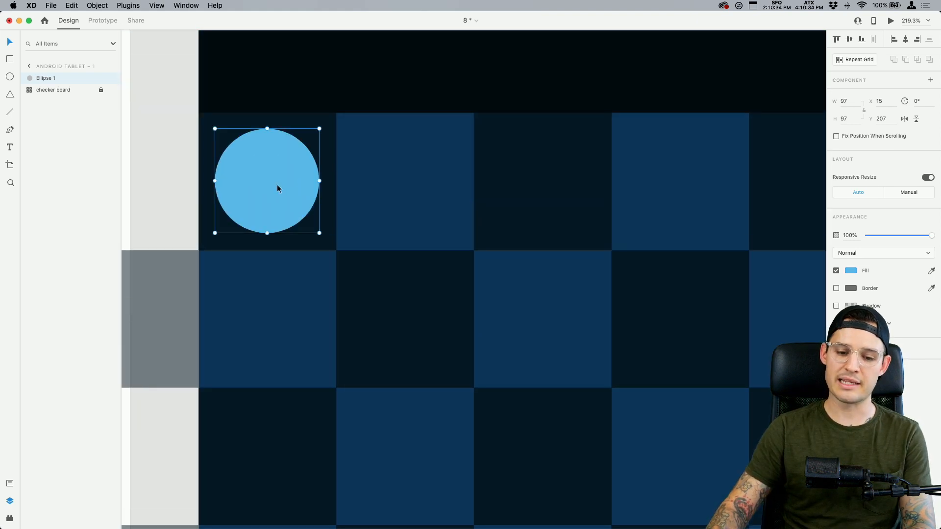
# Duplicate the circle and shrink the copy about its centre to 73 by 73.
pyautogui.press('super+equal')
pyautogui.press('super+equal')
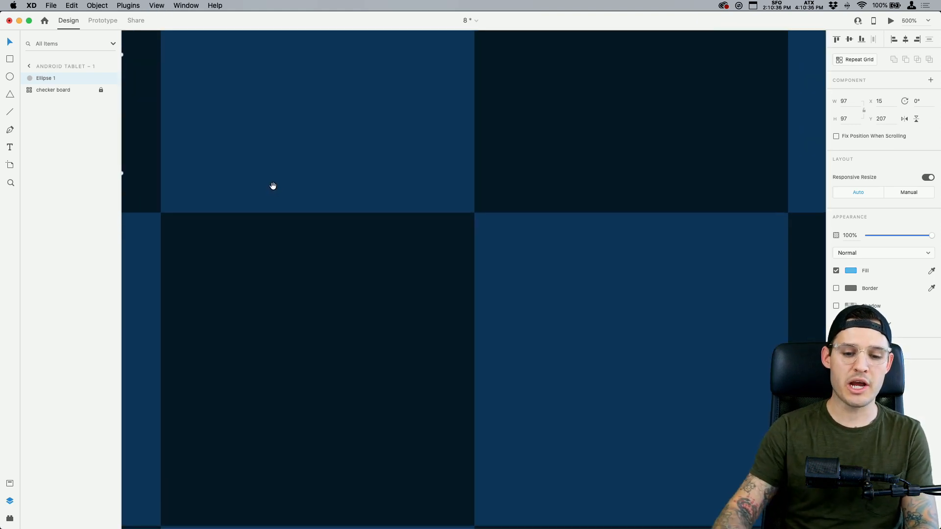
pyautogui.moveTo(273, 187); pyautogui.dragTo(415, 300)
pyautogui.hscroll(-1, 415, 300)
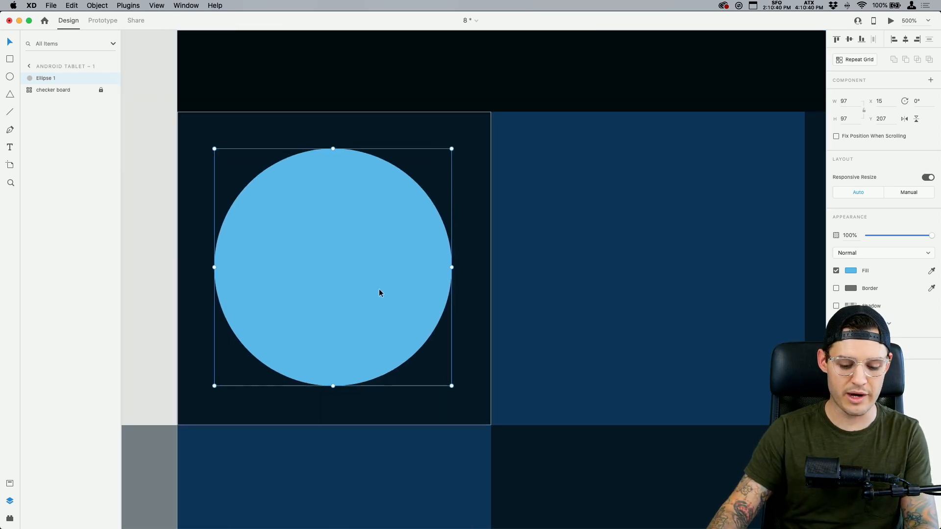
pyautogui.press('super+d')
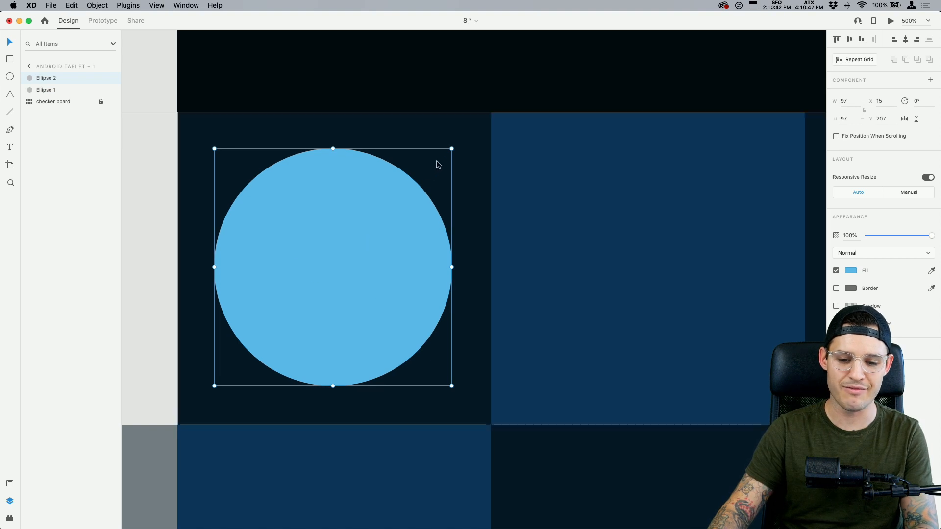
pyautogui.moveTo(452, 149); pyautogui.dragTo(423, 178)
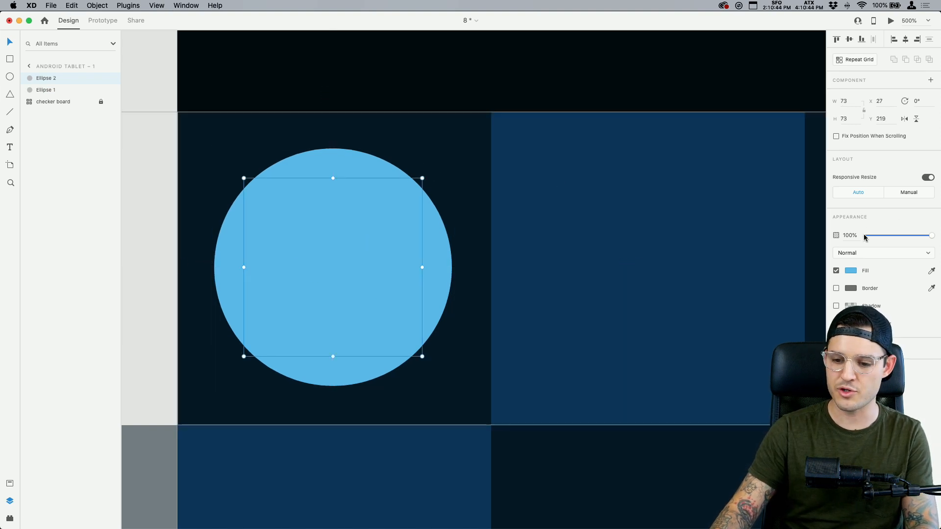
# Give the 73-wide inner circle a vertical linear gradient fill from 5AB9EA to 359BD0.
pyautogui.click(852, 271)
pyautogui.click(755, 208)
pyautogui.click(758, 221)
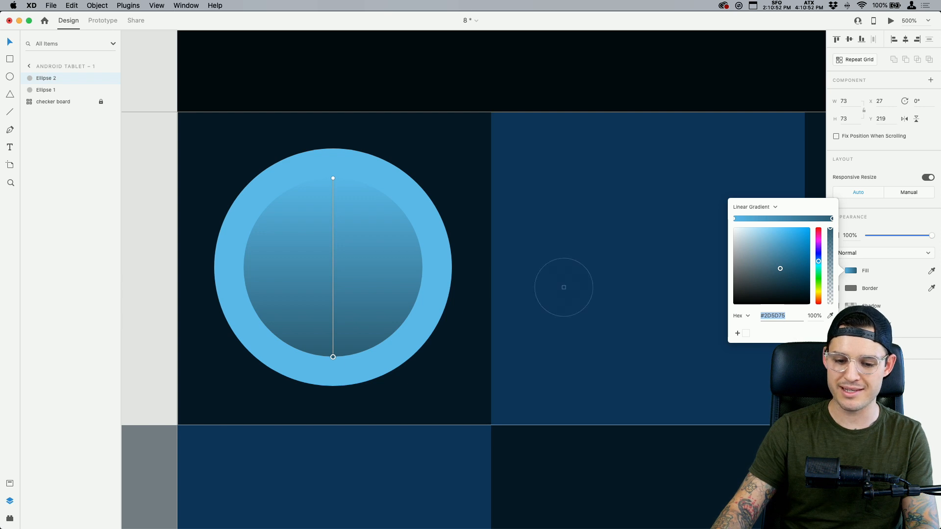
pyautogui.click(365, 156)
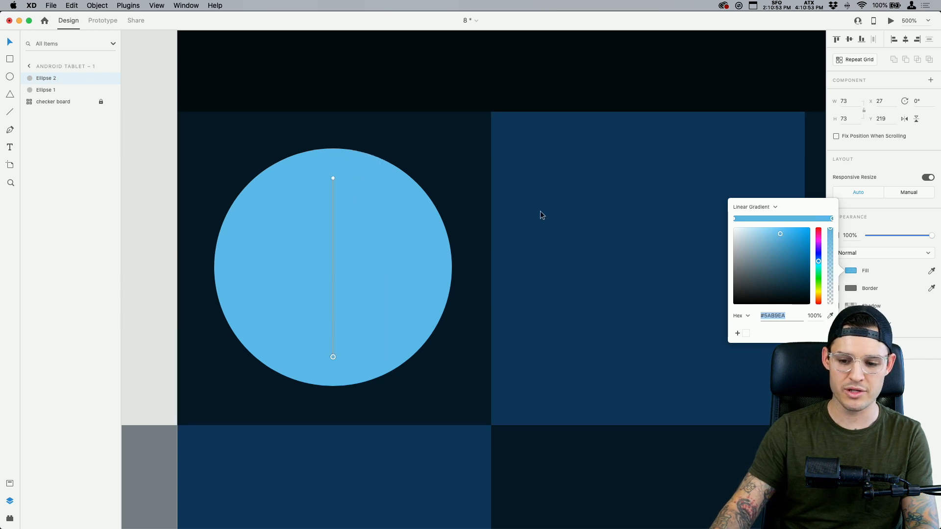
pyautogui.click(782, 242)
pyautogui.click(790, 243)
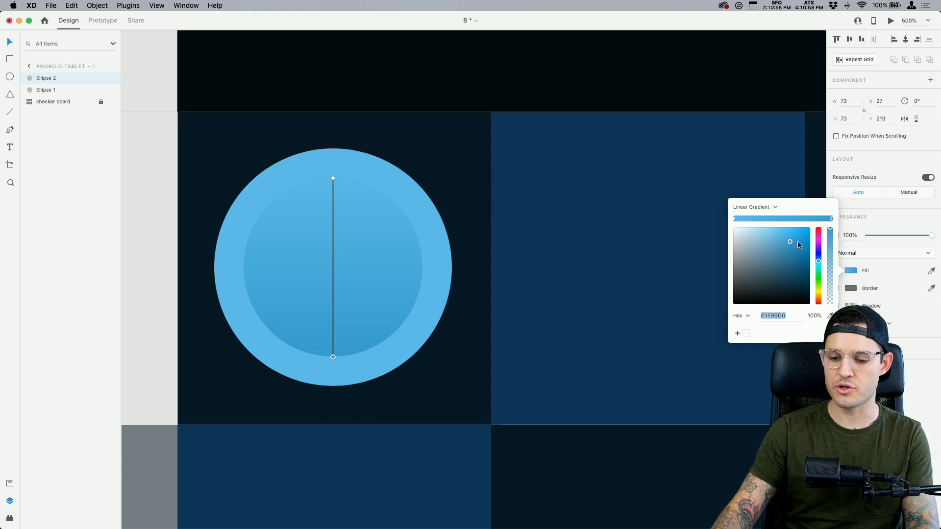
pyautogui.click(474, 276)
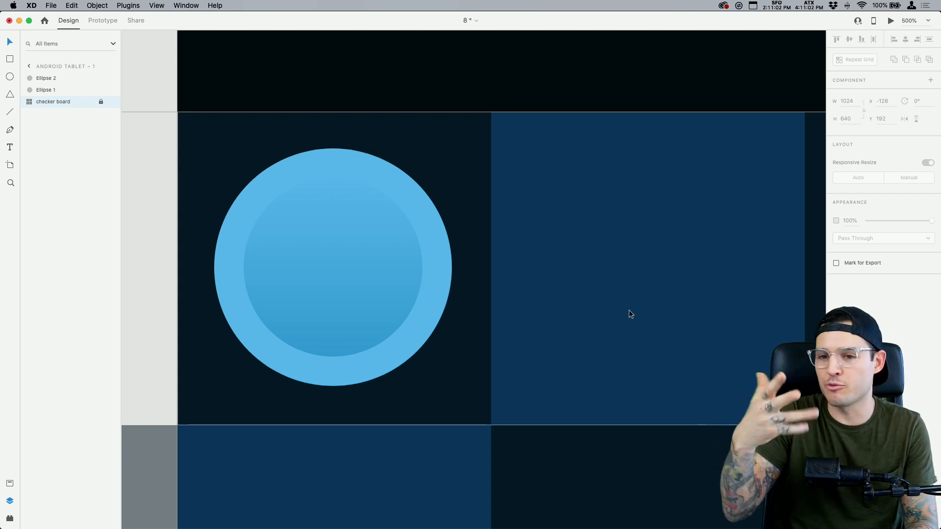
# Duplicate the gradient circle, shrink the copy about its centre to 45 by 45 and rotate it to 150°.
pyautogui.click(354, 266)
pyautogui.press('super+d')
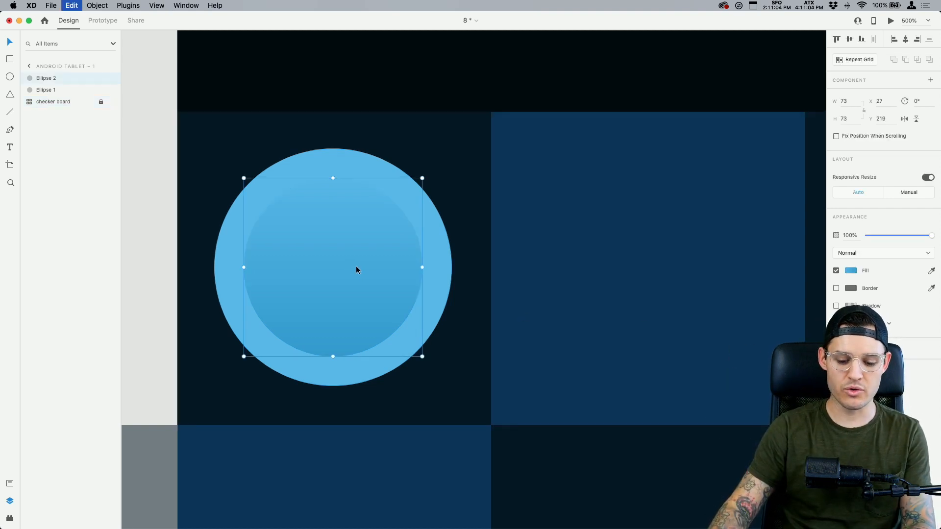
pyautogui.moveTo(423, 181); pyautogui.dragTo(329, 326)
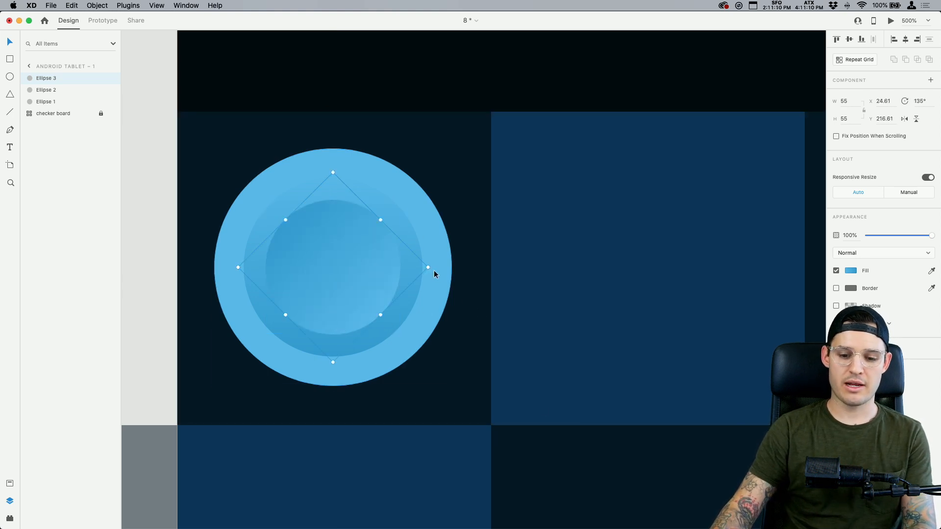
pyautogui.moveTo(418, 287); pyautogui.dragTo(418, 286)
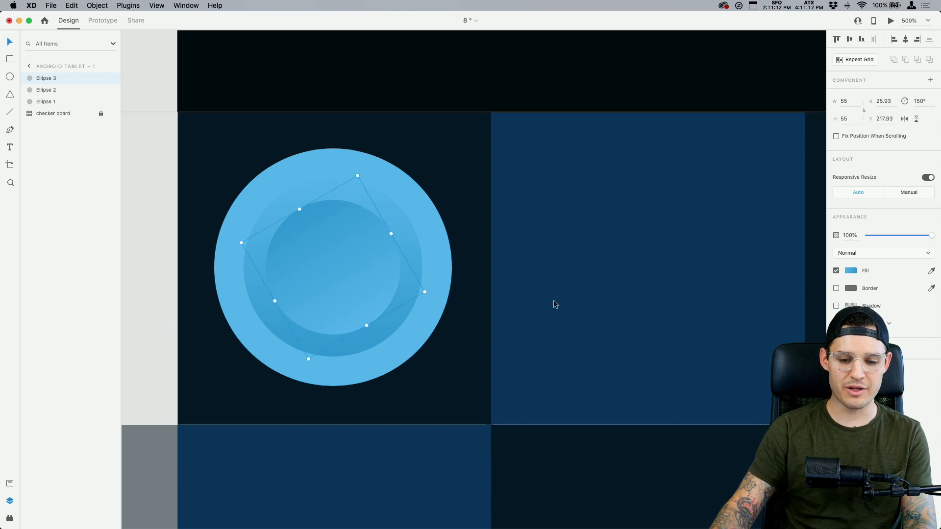
pyautogui.moveTo(357, 175)
pyautogui.mouseDown()
pyautogui.moveTo(358, 195)
pyautogui.moveTo(365, 192)
pyautogui.mouseUp()
pyautogui.click(573, 238)
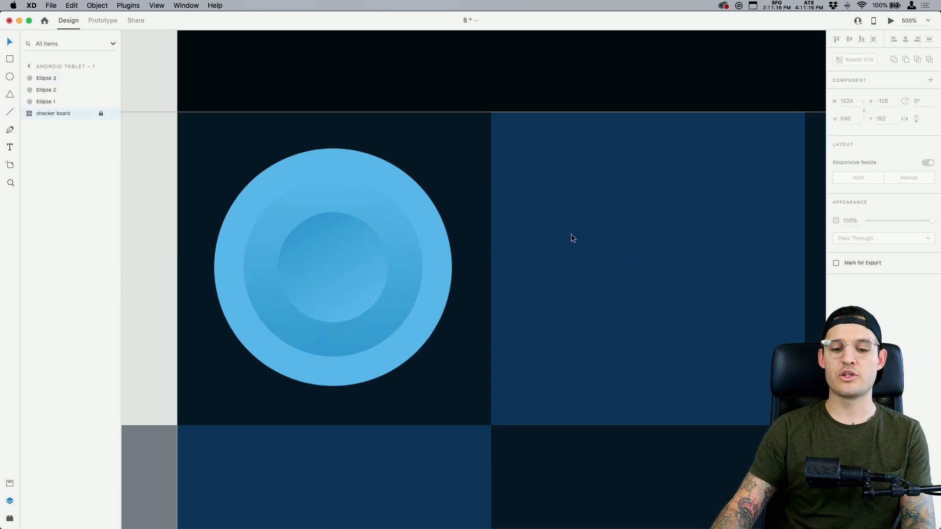
# Extend the 359BD0 end of the innermost circle's gradient outward past the circle's edge to the outer ring.
pyautogui.press('super+minus')
pyautogui.press('super+minus')
pyautogui.press('super+minus')
pyautogui.press('super+minus')
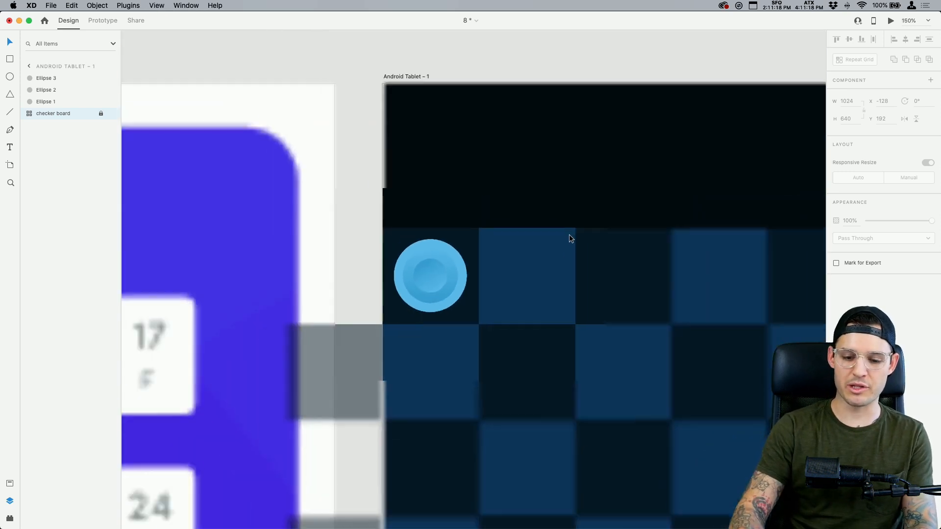
pyautogui.press('super+plus')
pyautogui.press('super+plus')
pyautogui.press('super+plus')
pyautogui.press('super+plus')
pyautogui.click(304, 252)
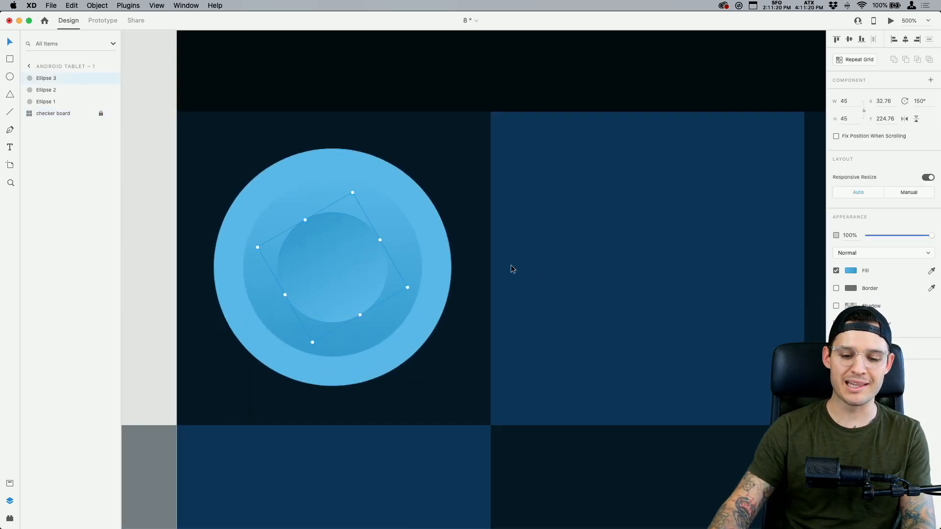
pyautogui.click(851, 271)
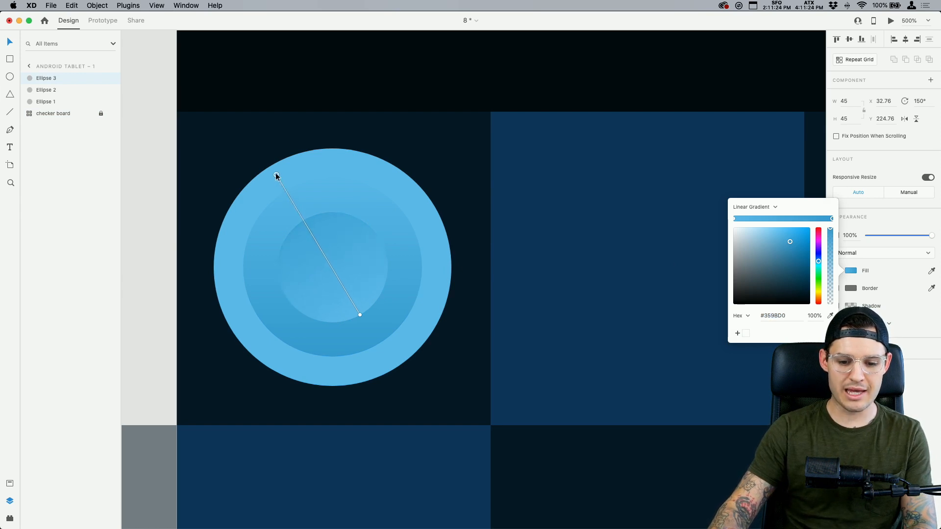
pyautogui.click(528, 278)
# Group the three concentric circles into a single game piece.
pyautogui.press('super+minus')
pyautogui.press('super+minus')
pyautogui.press('super+minus')
pyautogui.press('super+minus')
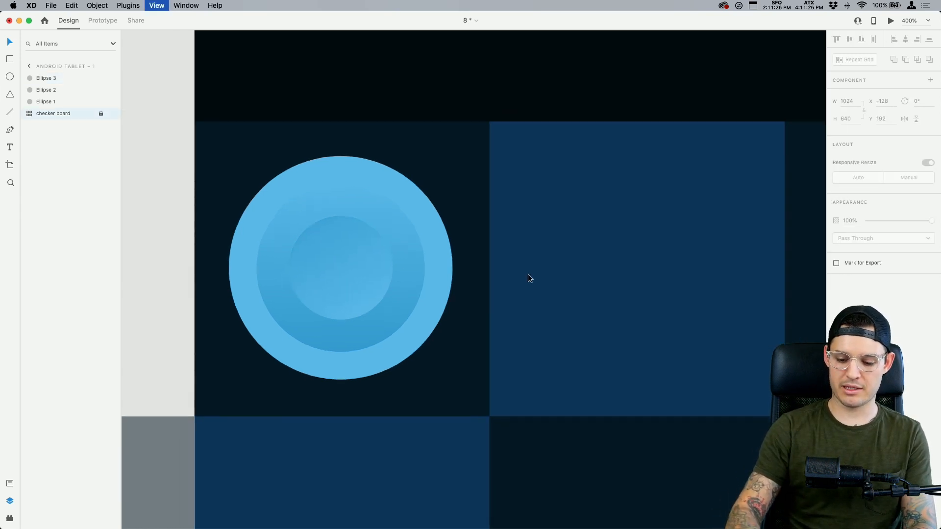
pyautogui.moveTo(473, 312); pyautogui.dragTo(399, 240)
pyautogui.press('super+g')
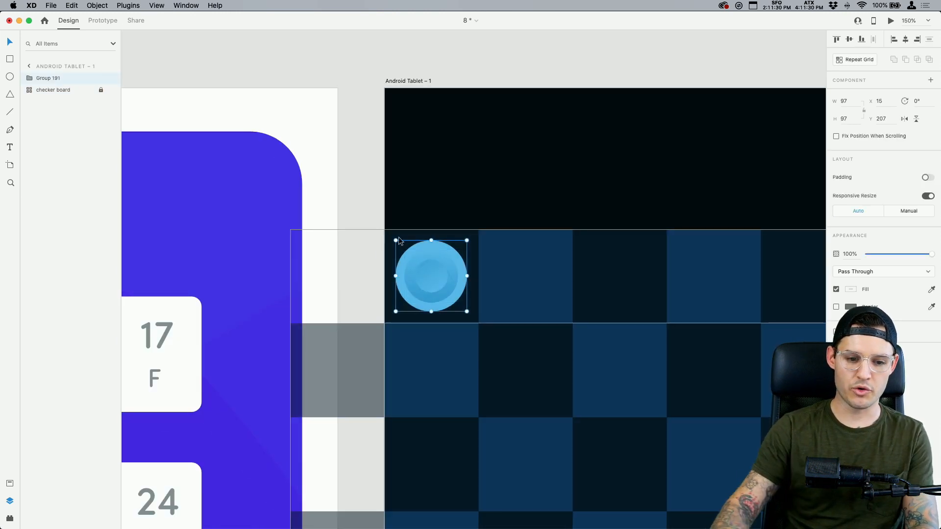
# Duplicate the game piece and place the copy in the bottom row's second square at X 144, Y 718.
pyautogui.moveTo(458, 288); pyautogui.dragTo(446, 422)
pyautogui.scroll(-10, 525, 399)
pyautogui.hscroll(2, 525, 399)
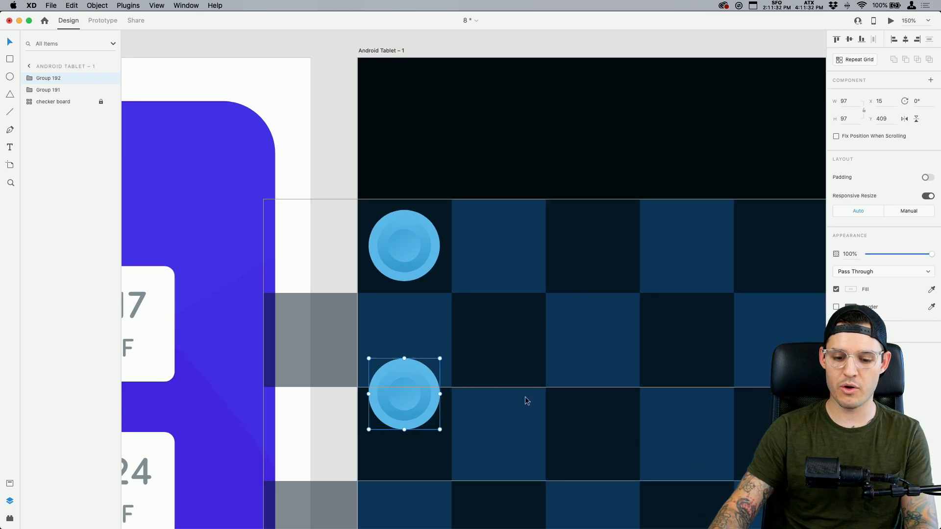
pyautogui.moveTo(416, 166); pyautogui.dragTo(416, 392)
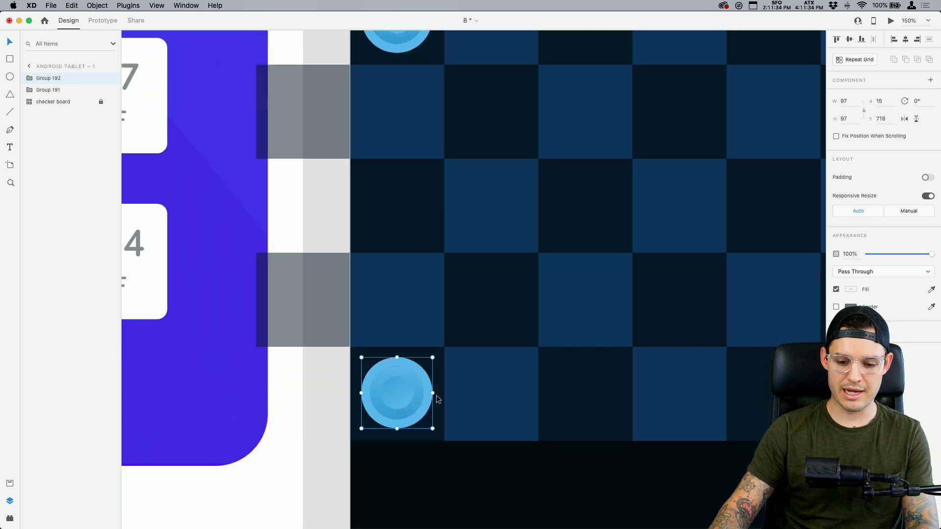
pyautogui.scroll(-6, 416, 269)
pyautogui.hscroll(2, 417, 269)
pyautogui.moveTo(353, 247); pyautogui.dragTo(448, 254)
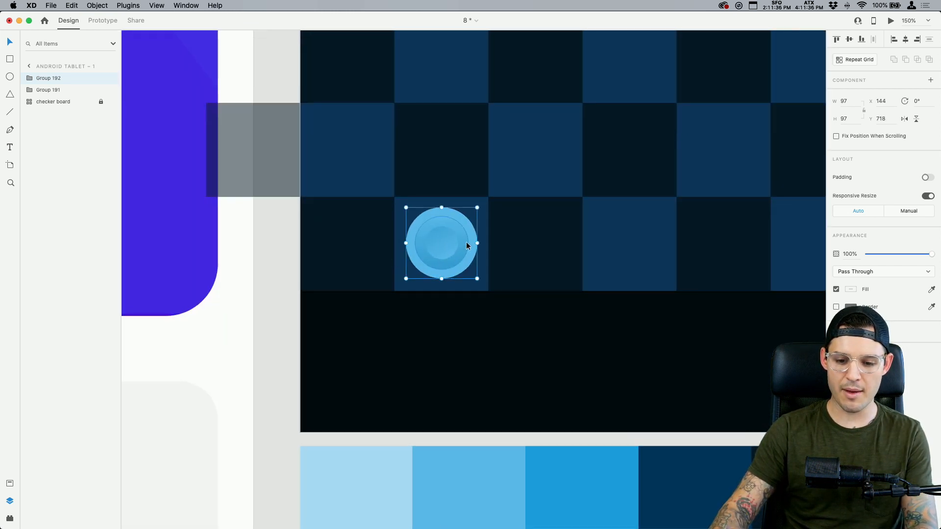
# Fill the copied piece's outer circle with the light A7DAF5 swatch colour.
pyautogui.doubleClick(475, 234)
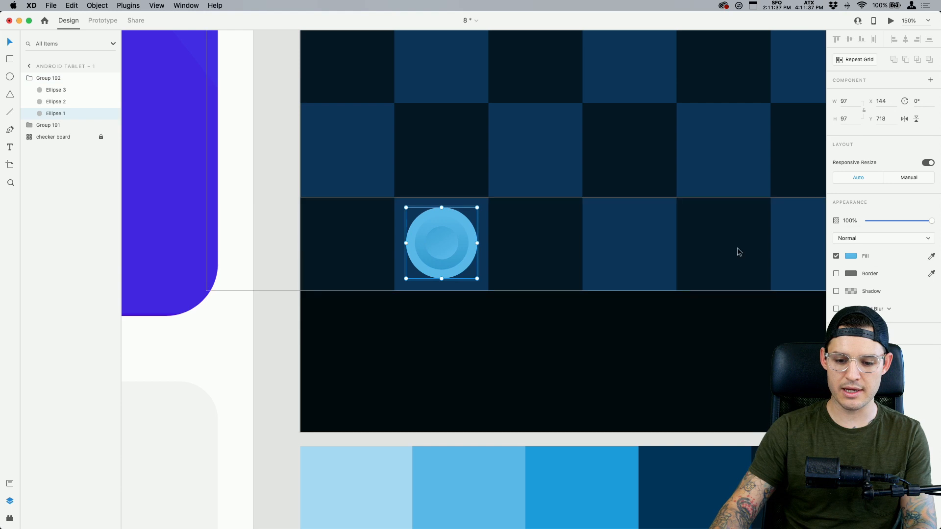
pyautogui.click(933, 257)
pyautogui.click(334, 493)
pyautogui.click(510, 314)
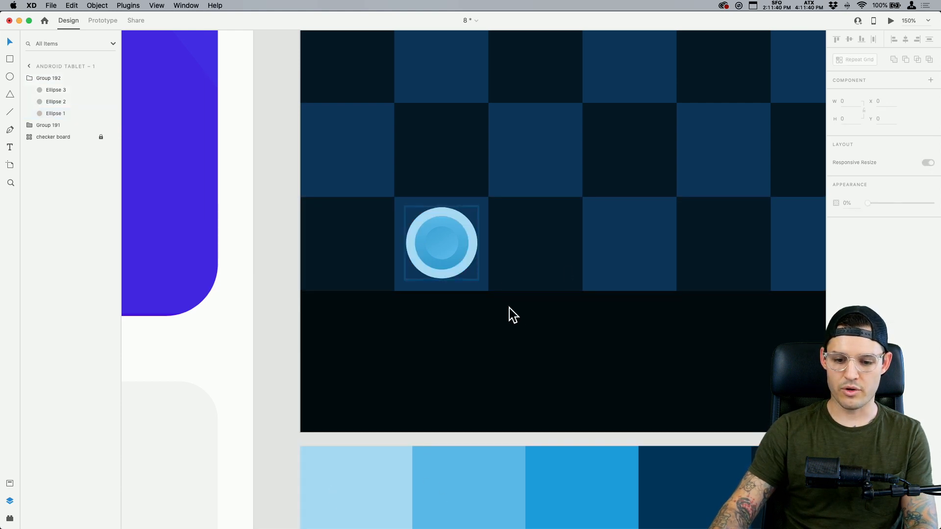
# Set the lower end of the copied piece's middle circle gradient to A7DAF5, sampled from its outer ring.
pyautogui.scroll(10, 366, 180)
pyautogui.moveTo(563, 264); pyautogui.dragTo(348, 176)
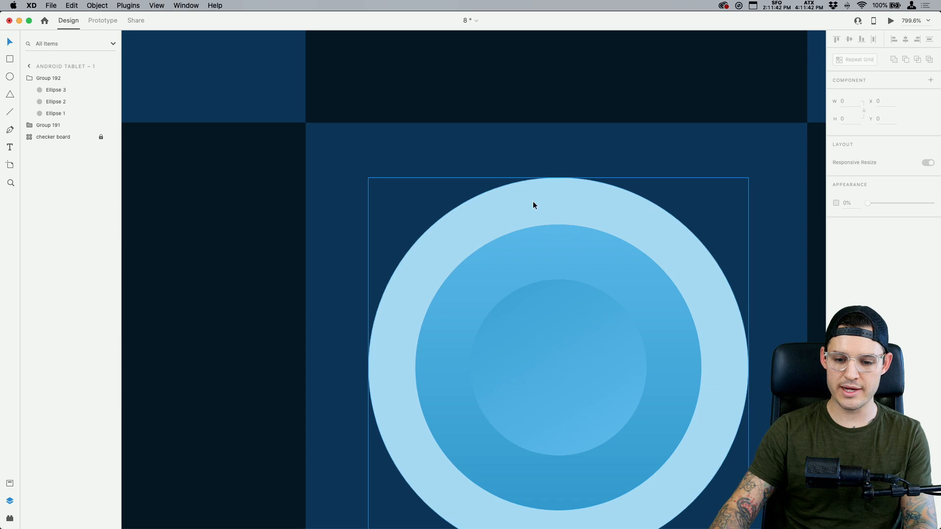
pyautogui.scroll(-5, 490, 181)
pyautogui.hscroll(5, 491, 181)
pyautogui.click(446, 158)
pyautogui.click(853, 259)
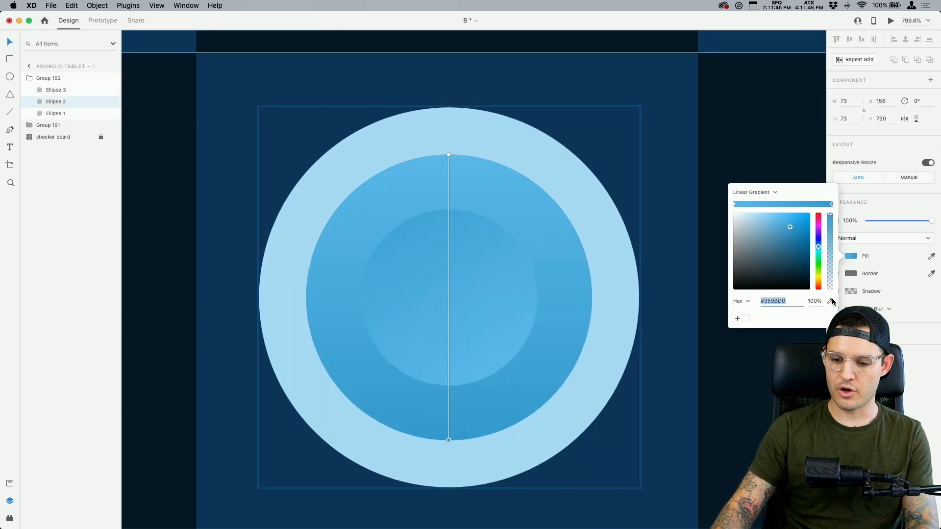
pyautogui.click(474, 146)
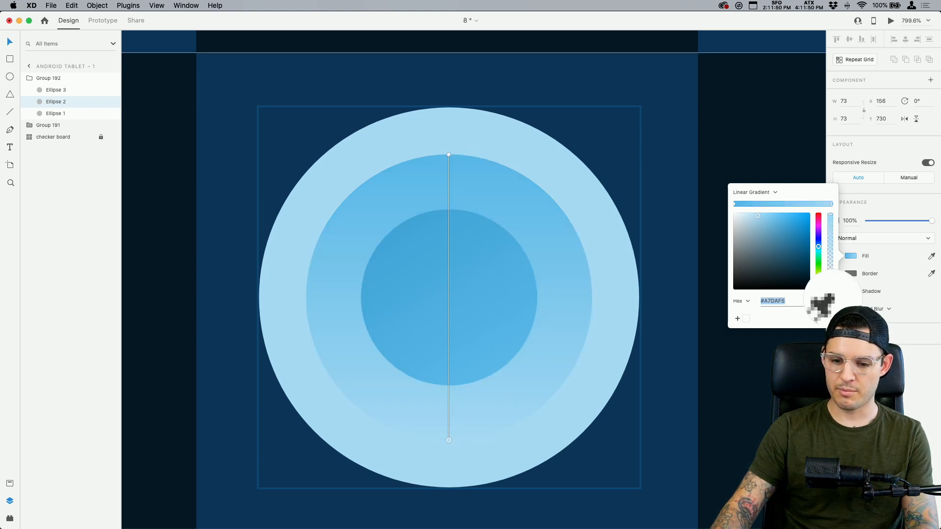
# Set the upper end of the copied piece's middle circle gradient to the lighter blue 82C6EA.
pyautogui.click(502, 140)
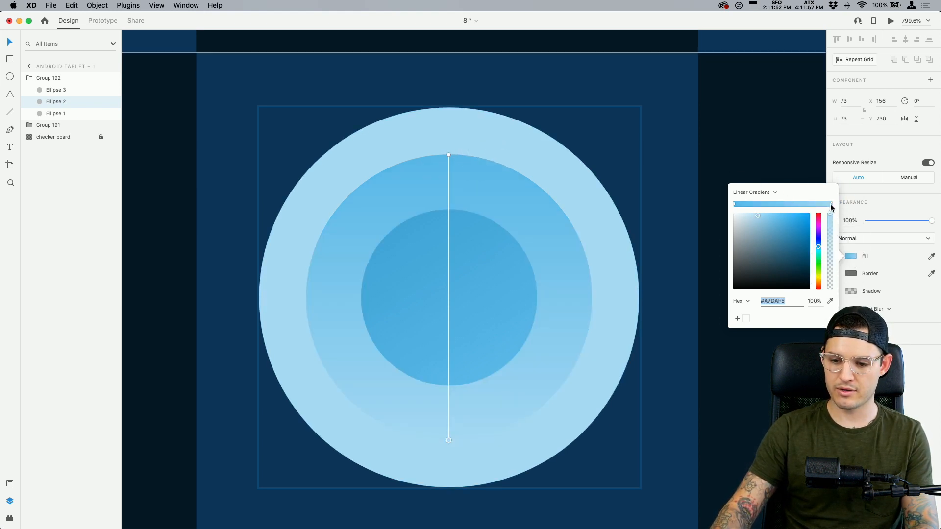
pyautogui.click(734, 204)
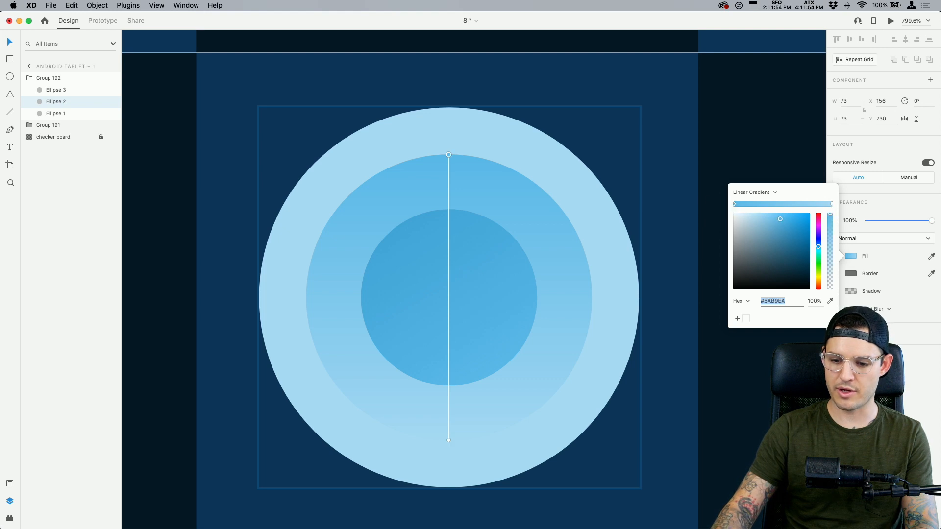
pyautogui.click(832, 303)
pyautogui.click(561, 144)
pyautogui.click(767, 218)
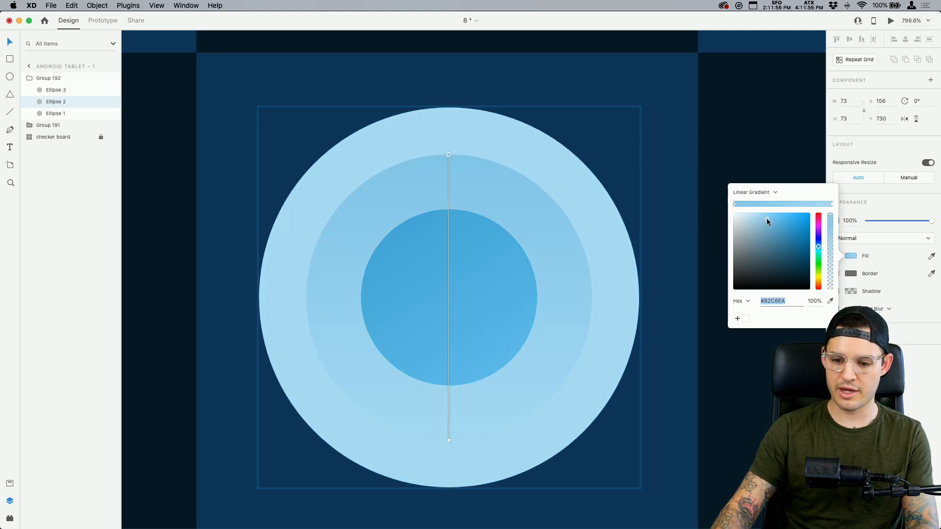
pyautogui.click(557, 307)
pyautogui.click(505, 304)
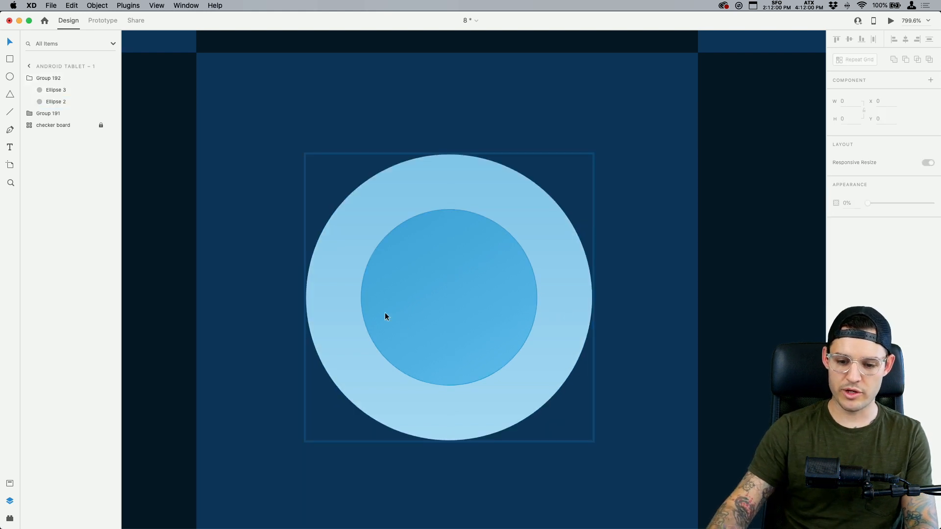
pyautogui.press('super+z')
pyautogui.press('super+z')
pyautogui.press('super+z')
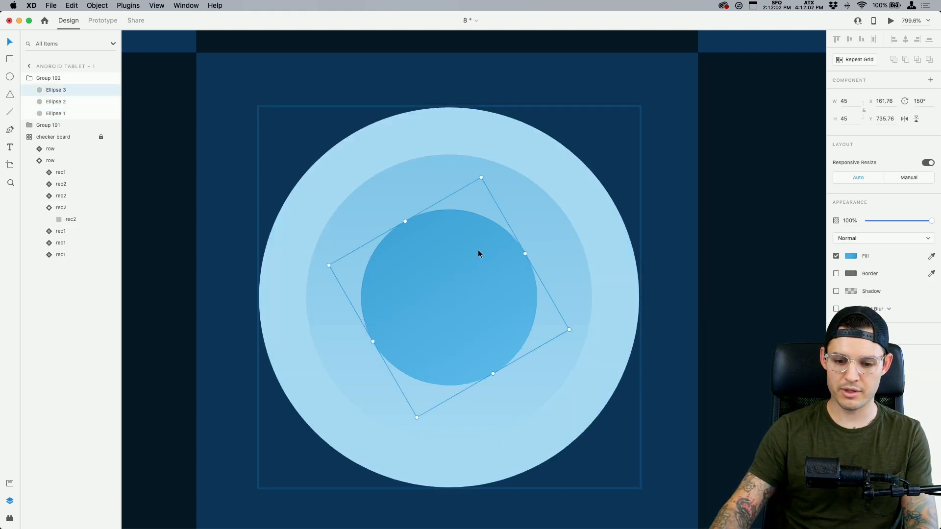
# Replace the copied piece's inner circle with a duplicate of its middle circle, scaled to 39 by 39 and rotated 165°.
pyautogui.press('super+z')
pyautogui.press('super+z')
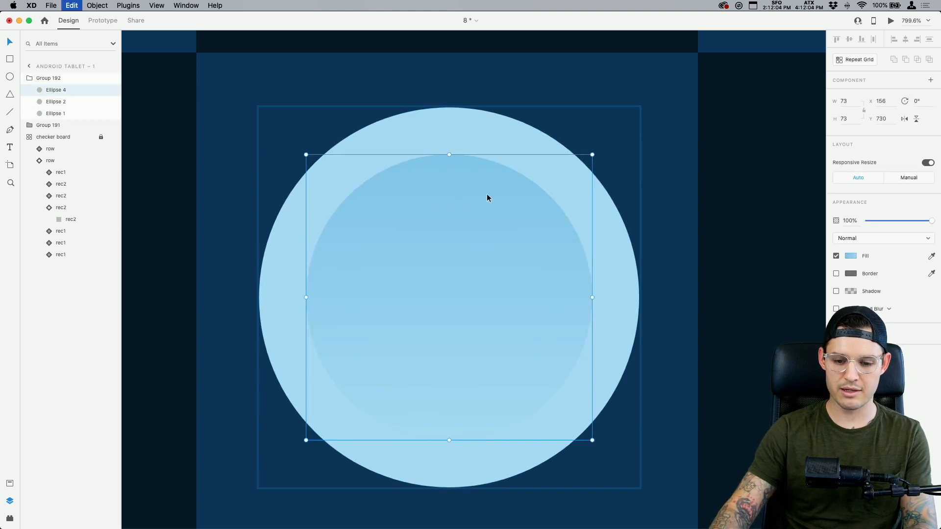
pyautogui.moveTo(593, 154); pyautogui.dragTo(392, 390)
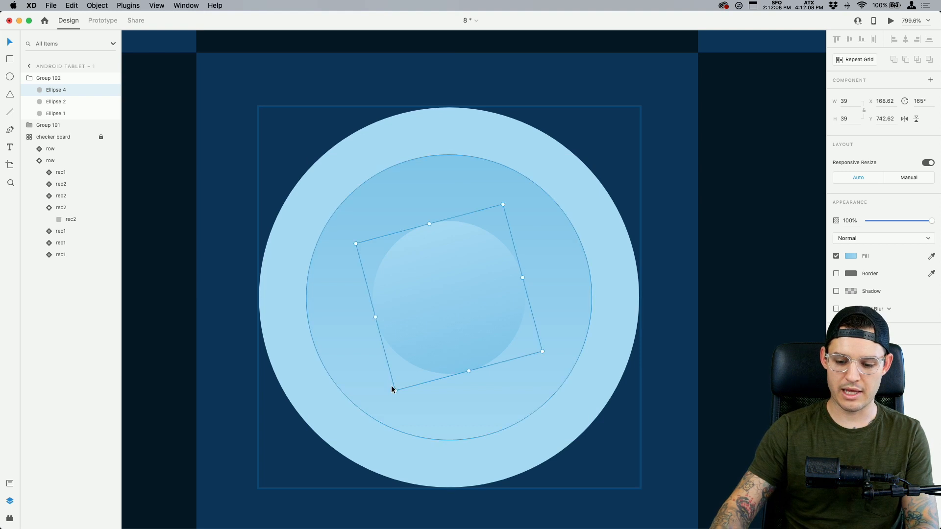
# Shrink the inner circle of the darker blue piece in the board's first square.
pyautogui.press('super+minus')
pyautogui.press('super+minus')
pyautogui.press('super+minus')
pyautogui.click(418, 399)
pyautogui.press('super+minus')
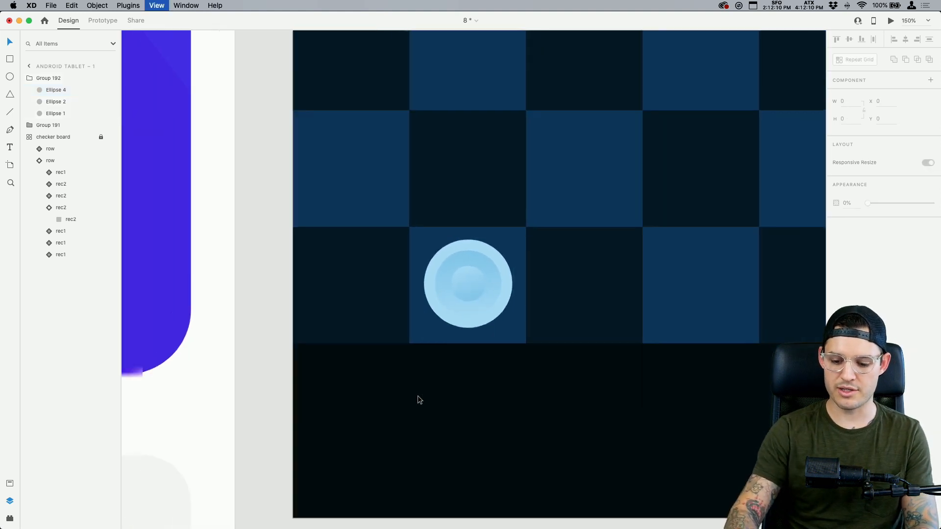
pyautogui.press('super+minus')
pyautogui.scroll(3, 425, 397)
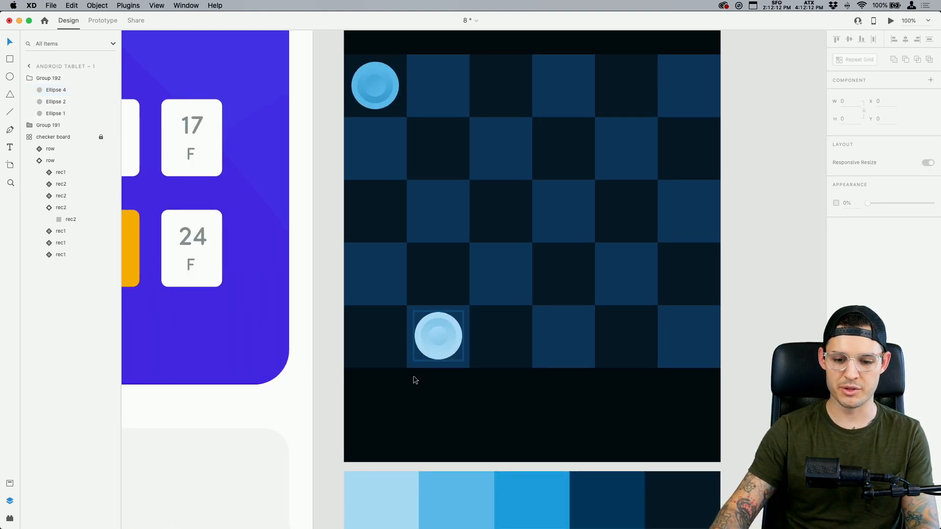
pyautogui.click(377, 93)
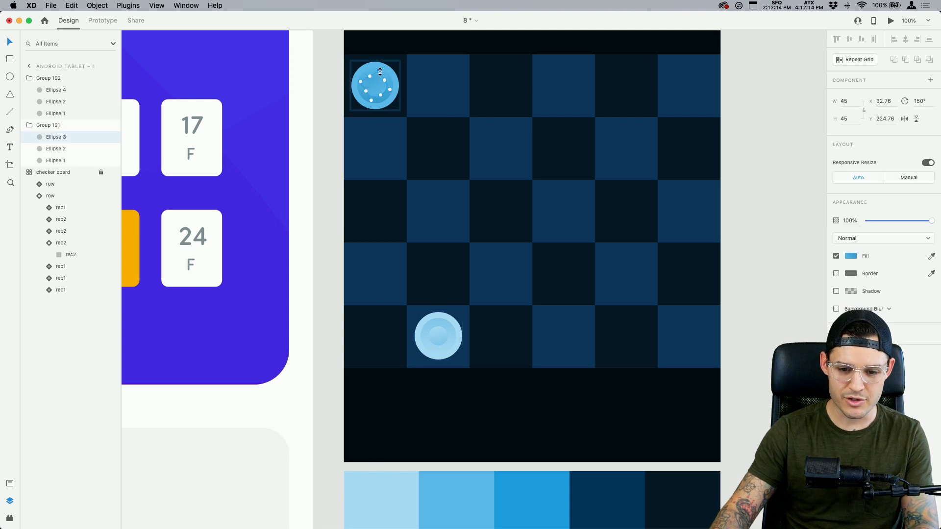
pyautogui.click(449, 155)
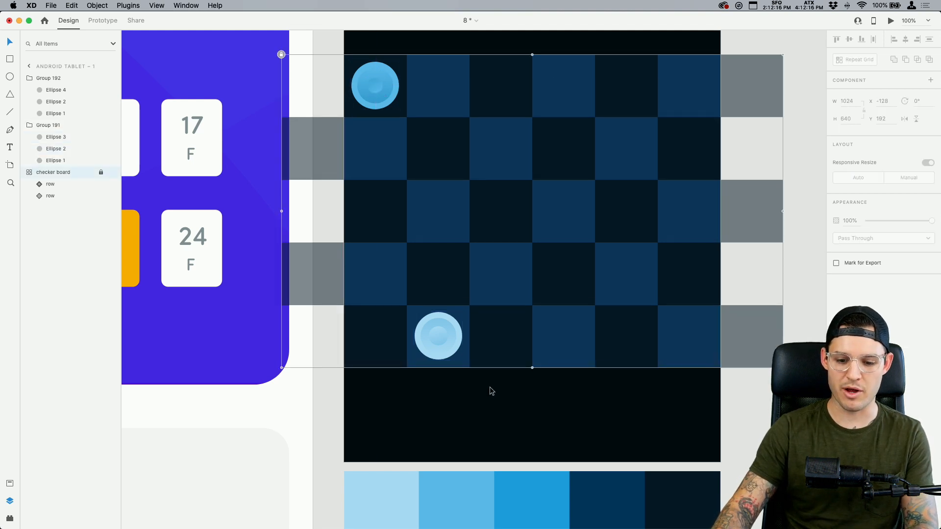
# Turn the light piece in the board's last row into a component.
pyautogui.click(456, 336)
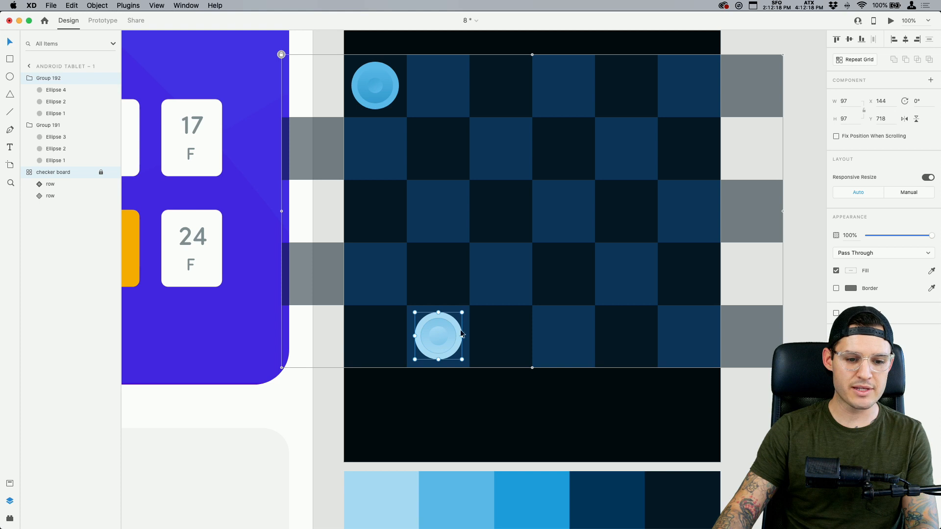
pyautogui.click(530, 374)
pyautogui.click(448, 349)
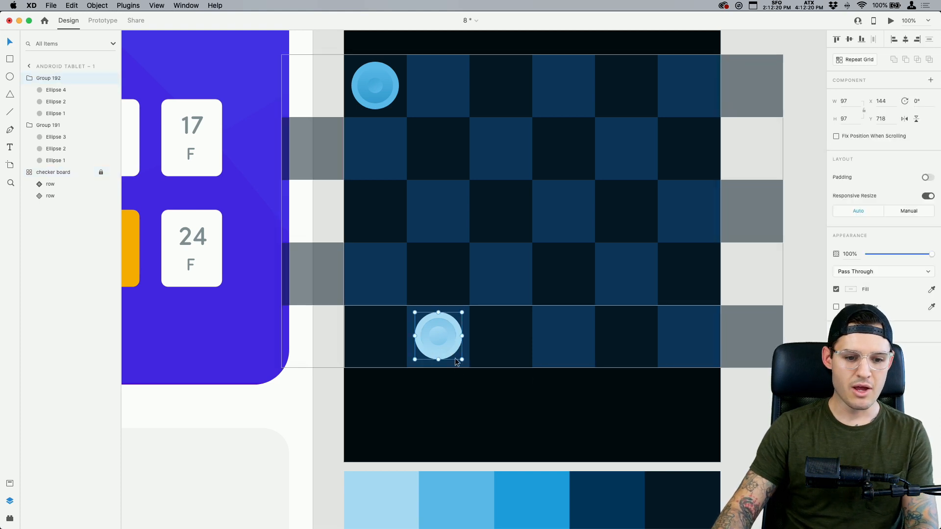
pyautogui.press('super+k')
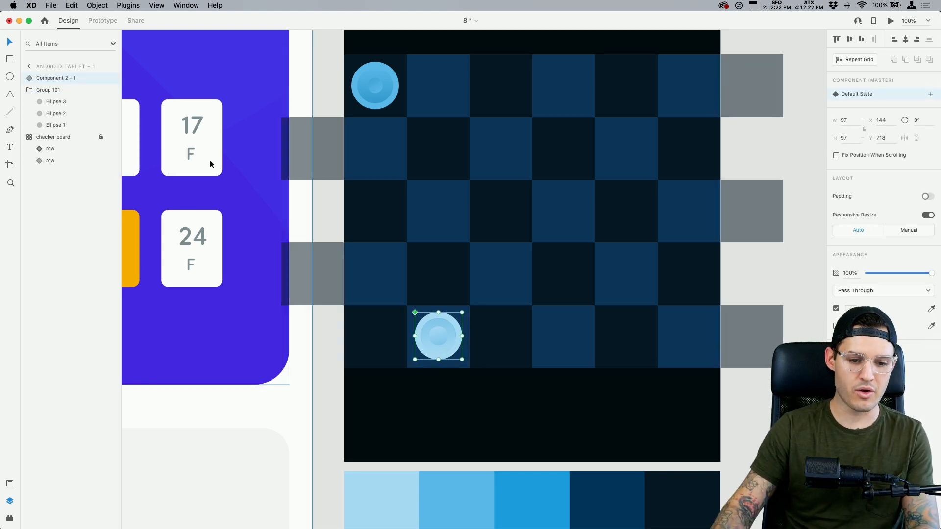
# Rename the light piece's component as "checker white" and copy that name.
pyautogui.click(9, 483)
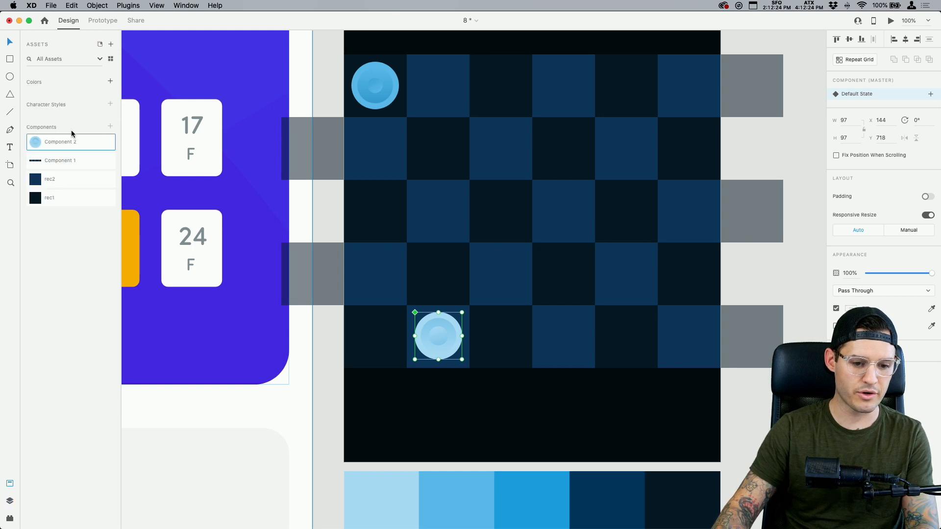
pyautogui.doubleClick(61, 141)
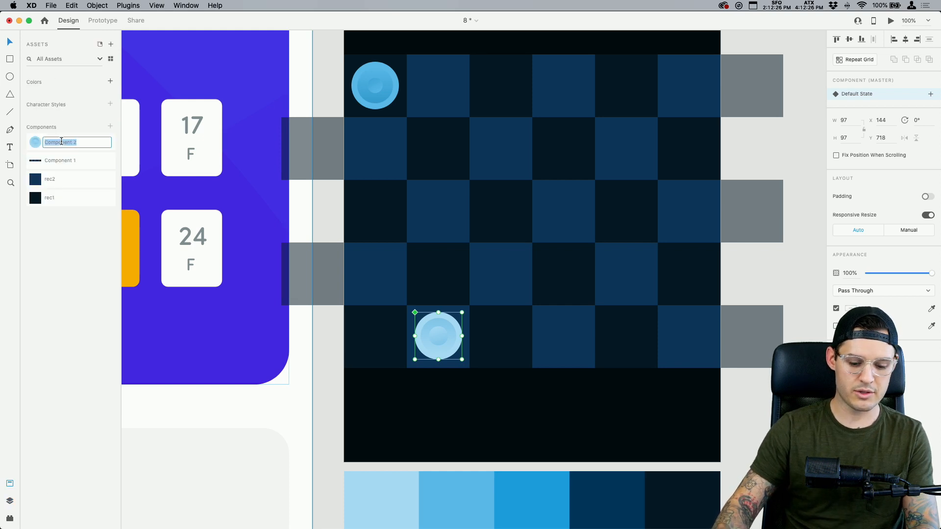
pyautogui.write('checker white')
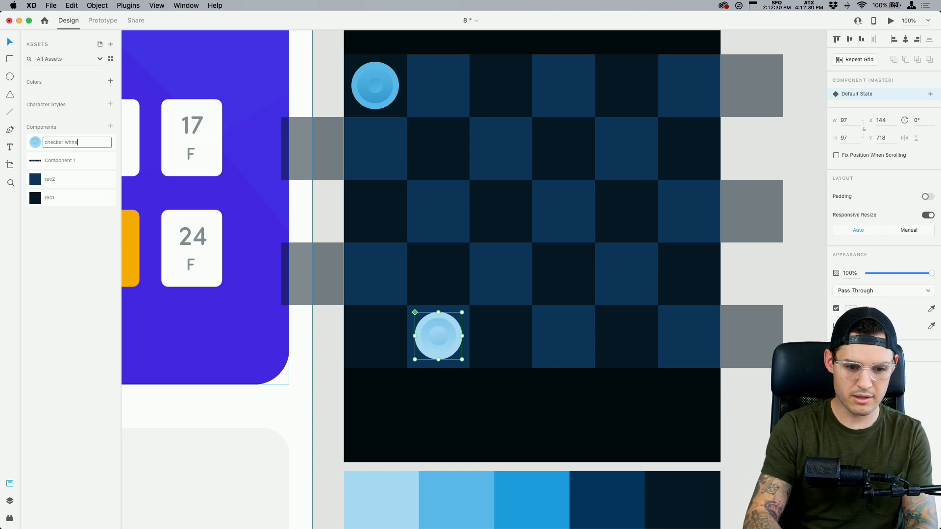
pyautogui.press('super+a')
pyautogui.press('super+c')
pyautogui.press('Return')
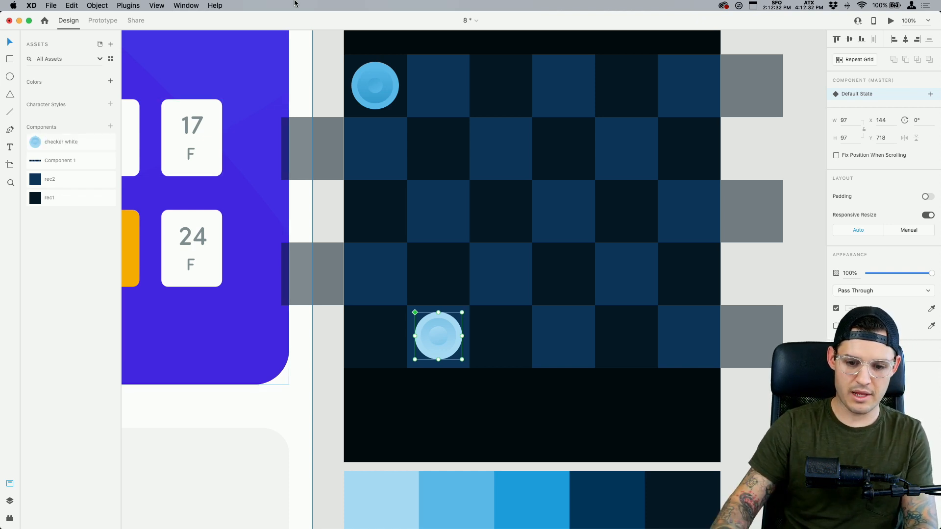
# Turn the darker blue piece into a component and rename it "checker blue".
pyautogui.click(393, 88)
pyautogui.press('super+k')
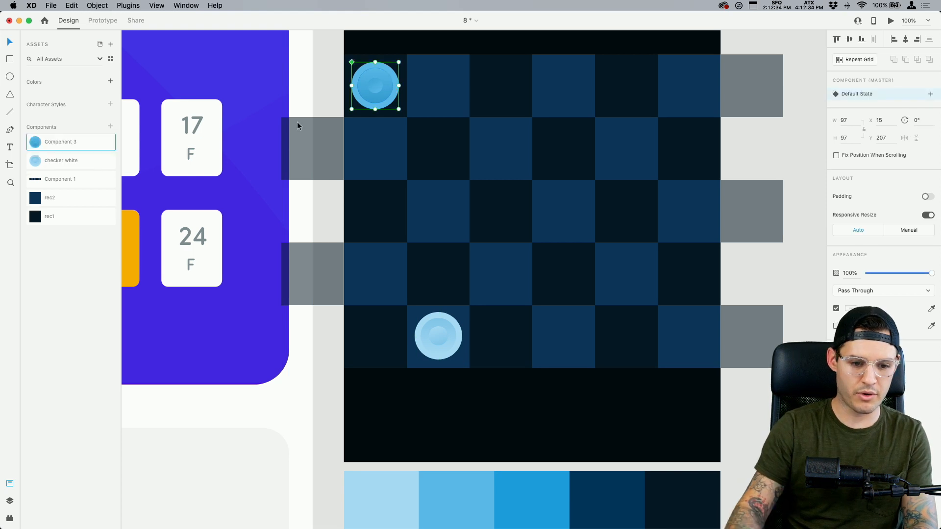
pyautogui.doubleClick(68, 141)
pyautogui.press('super+v')
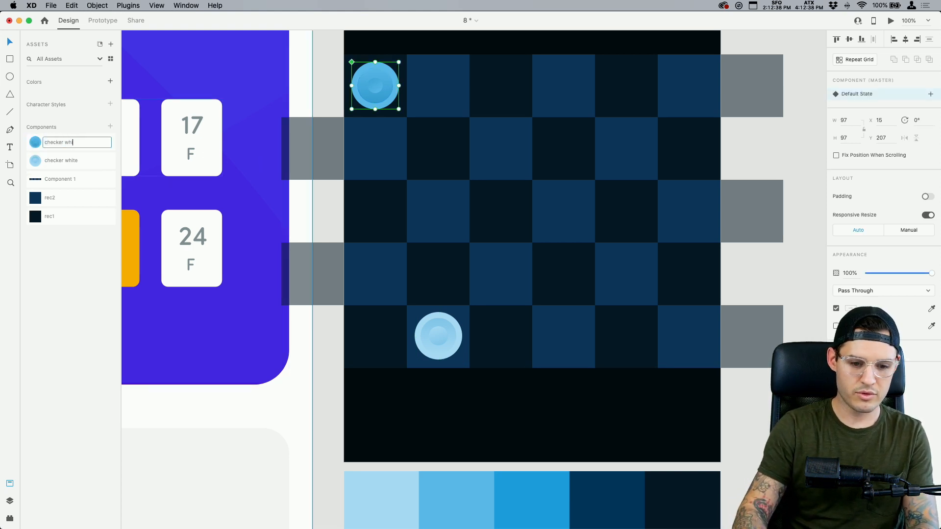
pyautogui.write('blue')
pyautogui.press('Return')
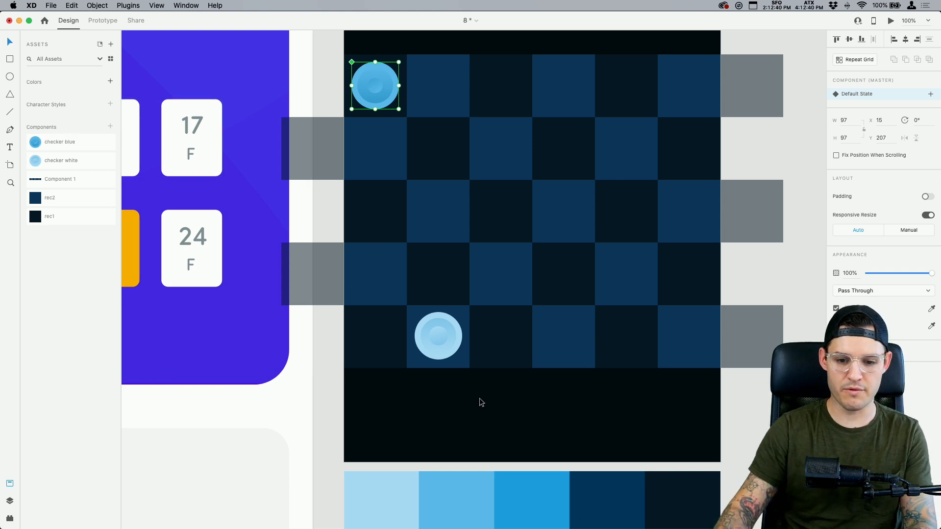
# Copy the light piece to the last row's fourth and sixth squares, and copy all three to the row above, starting at X 15, Y 590.
pyautogui.hscroll(3, 480, 398)
pyautogui.scroll(1, 479, 398)
pyautogui.moveTo(373, 366); pyautogui.dragTo(623, 382)
pyautogui.keyDown('shift'); pyautogui.click(484, 375); pyautogui.keyUp('shift')
pyautogui.keyDown('shift'); pyautogui.click(375, 373); pyautogui.keyUp('shift')
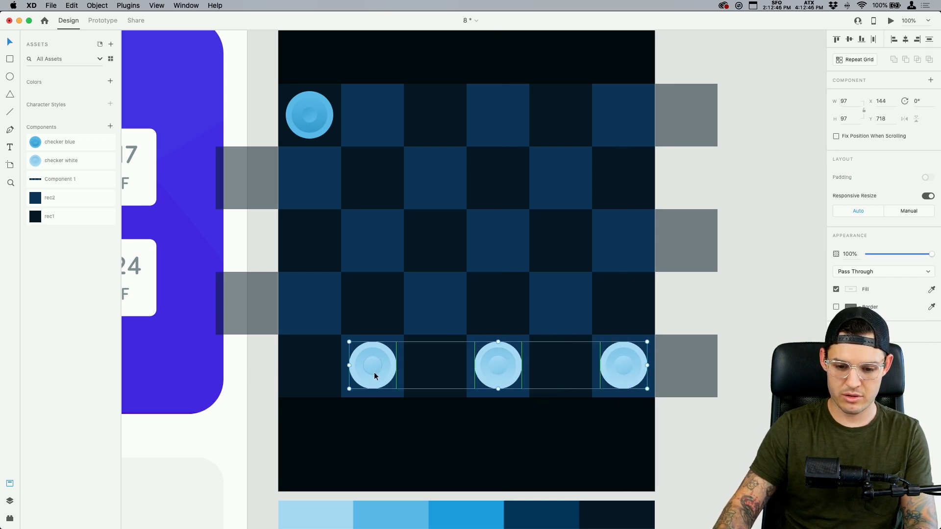
pyautogui.moveTo(375, 373); pyautogui.dragTo(311, 311)
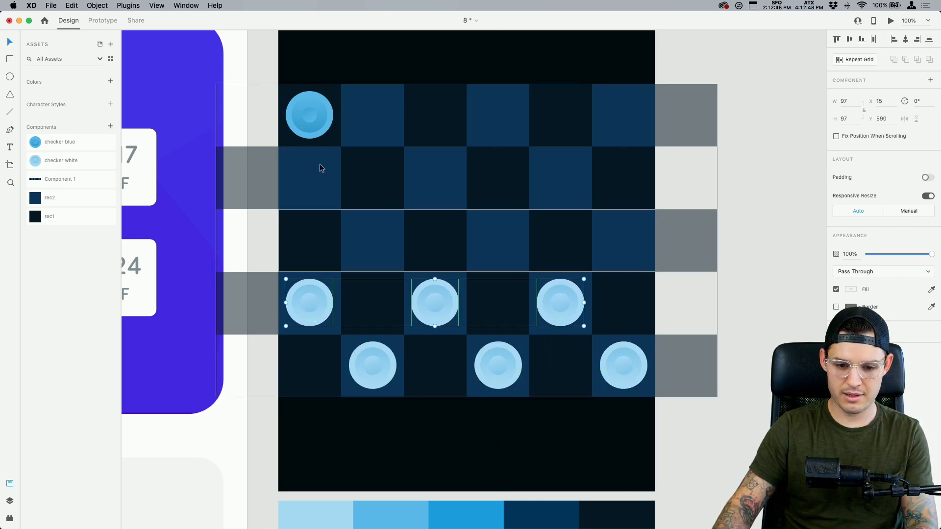
# Copy the blue piece to the first row's third and fifth squares, and copy all three to the second row, starting at X 144, Y 334.
pyautogui.moveTo(319, 120); pyautogui.dragTo(560, 125)
pyautogui.keyDown('shift'); pyautogui.click(445, 118); pyautogui.keyUp('shift')
pyautogui.keyDown('shift'); pyautogui.click(310, 115); pyautogui.keyUp('shift')
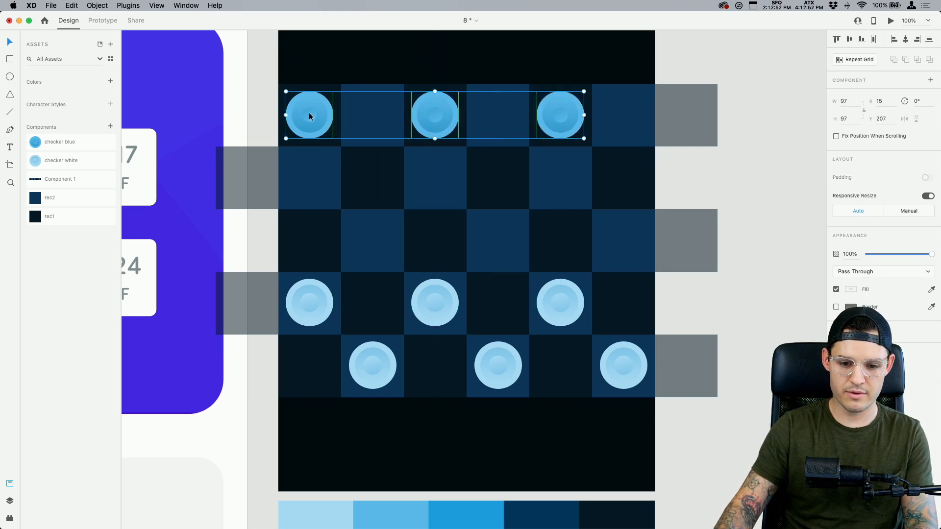
pyautogui.moveTo(310, 114); pyautogui.dragTo(368, 176)
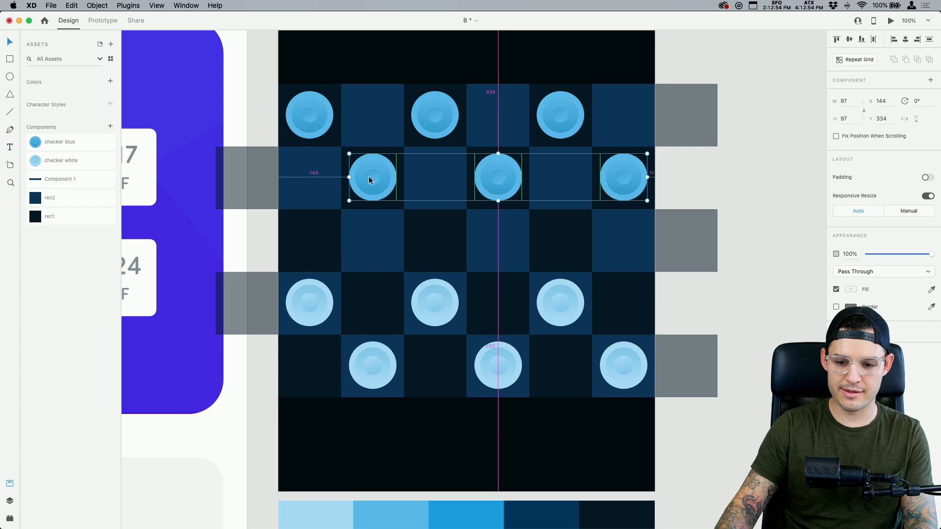
pyautogui.click(713, 446)
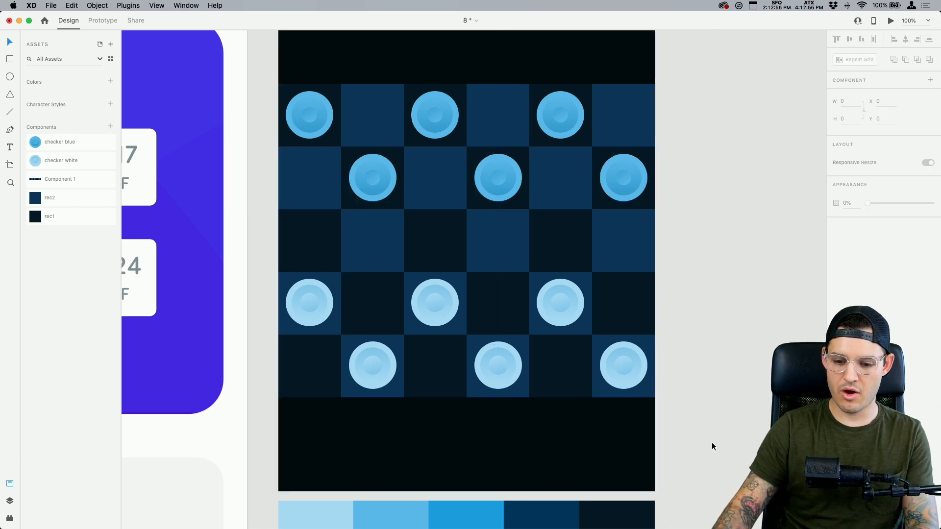
# Inspect the blue piece in the first square up close and check the tablet artboard's layer list.
pyautogui.scroll(2, 716, 426)
pyautogui.hscroll(1, 717, 426)
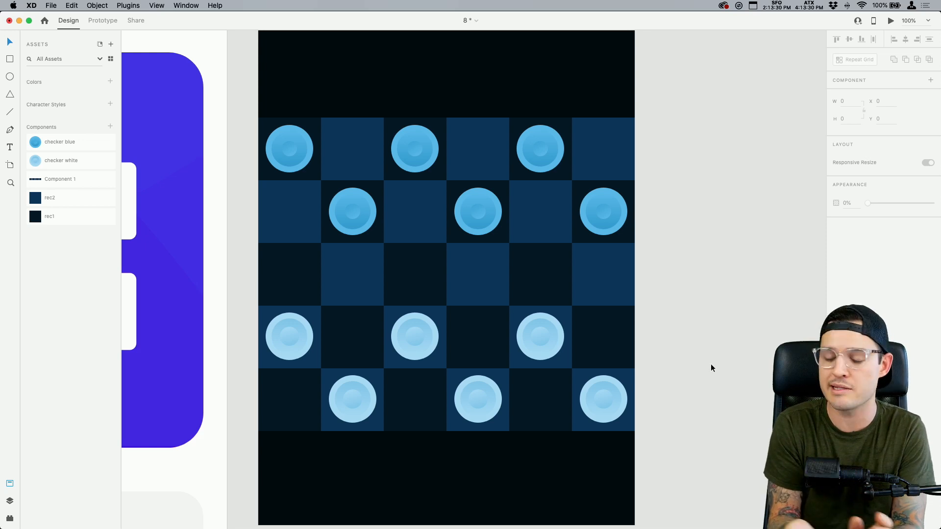
pyautogui.press('super+equal')
pyautogui.press('super+equal')
pyautogui.moveTo(382, 204); pyautogui.dragTo(684, 484)
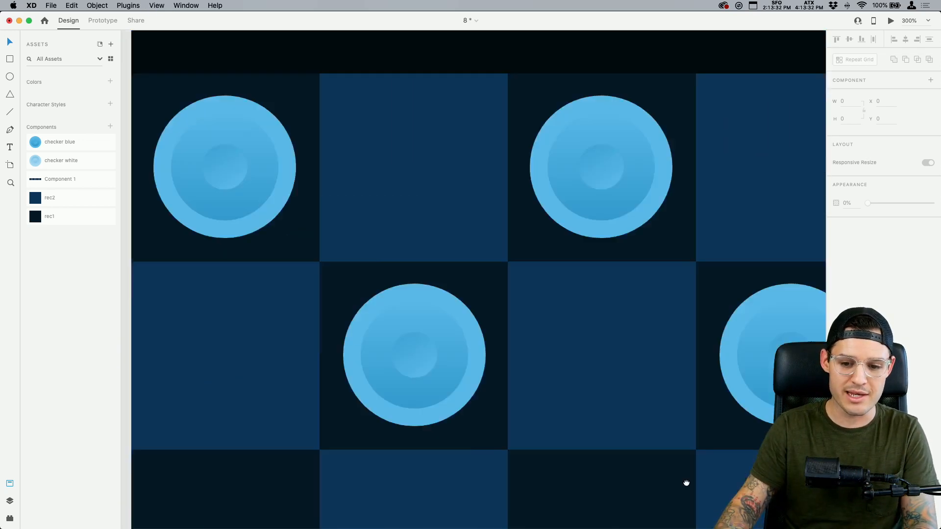
pyautogui.moveTo(382, 165); pyautogui.dragTo(483, 243)
pyautogui.click(353, 186)
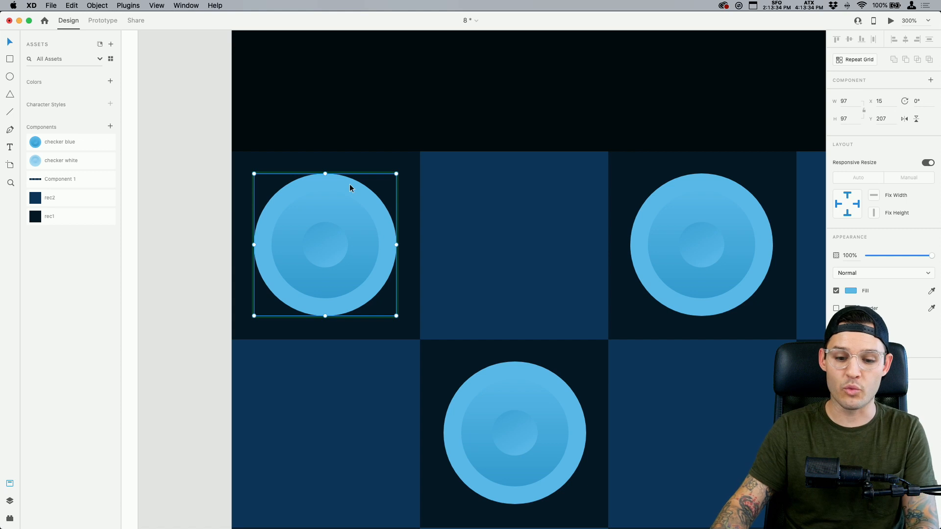
pyautogui.doubleClick(357, 188)
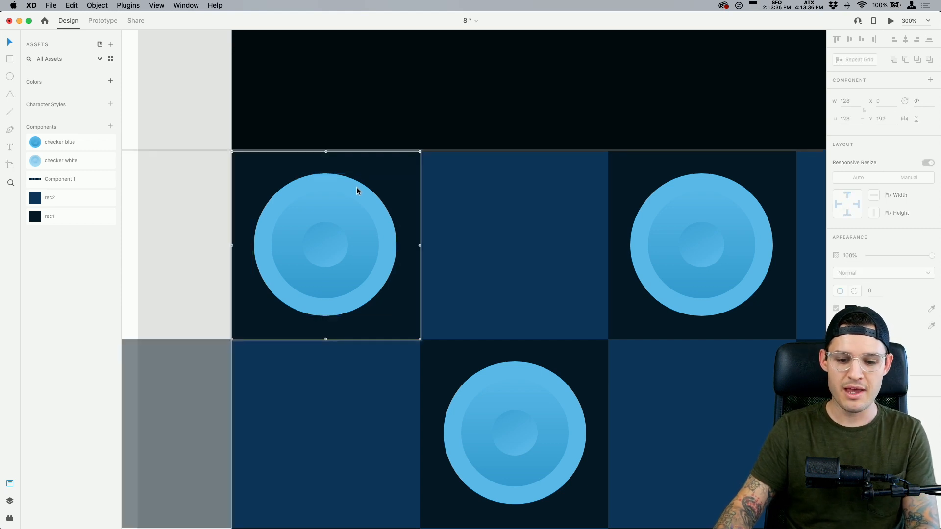
pyautogui.click(9, 501)
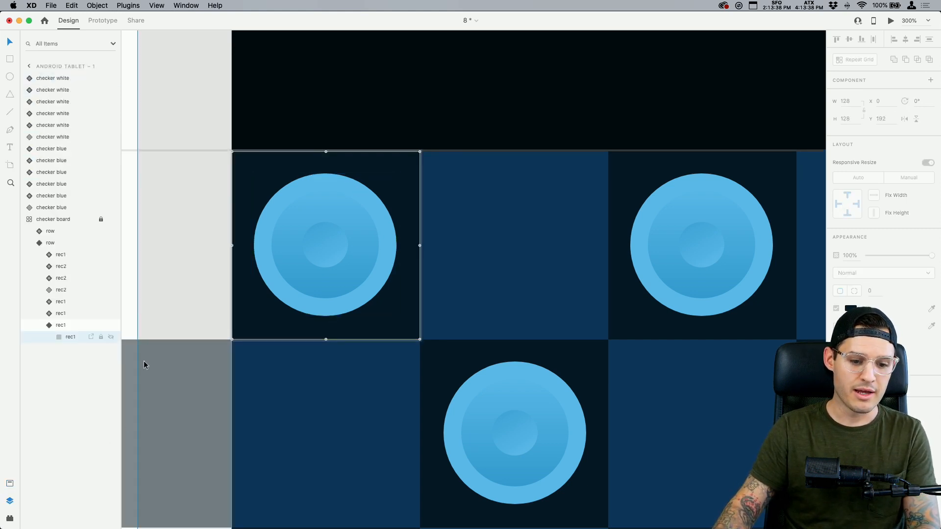
pyautogui.click(316, 401)
pyautogui.press('super+minus')
pyautogui.press('super+minus')
pyautogui.press('super+minus')
pyautogui.press('super+minus')
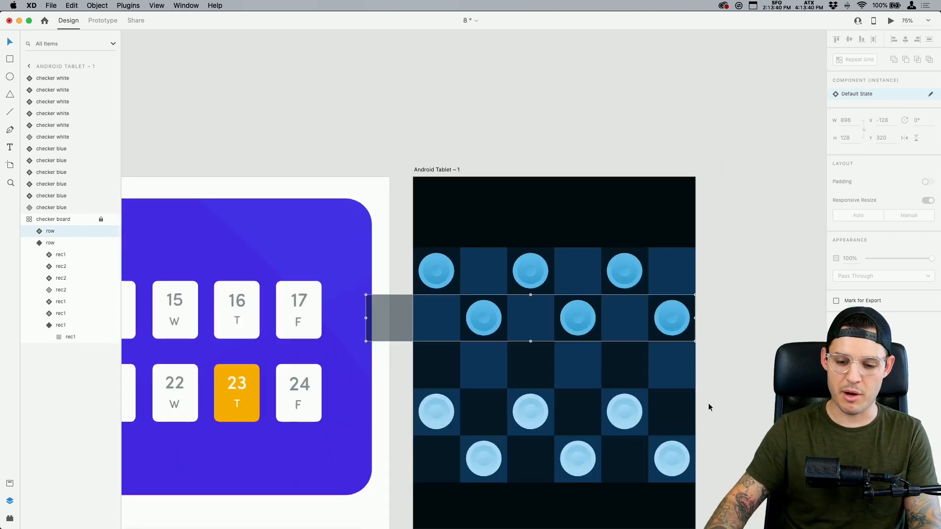
pyautogui.scroll(-2, 734, 322)
pyautogui.hscroll(1, 733, 321)
pyautogui.click(734, 322)
pyautogui.hscroll(1, 733, 324)
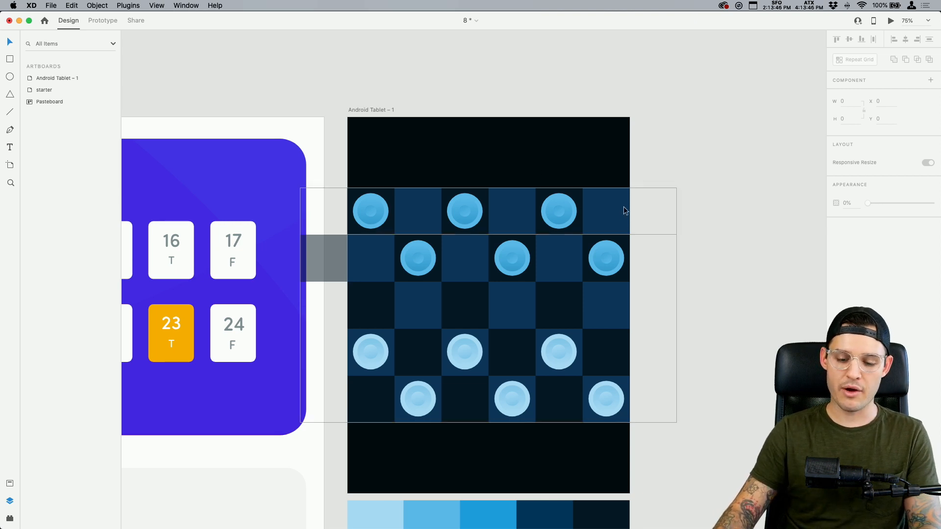
pyautogui.moveTo(707, 257); pyautogui.dragTo(698, 239)
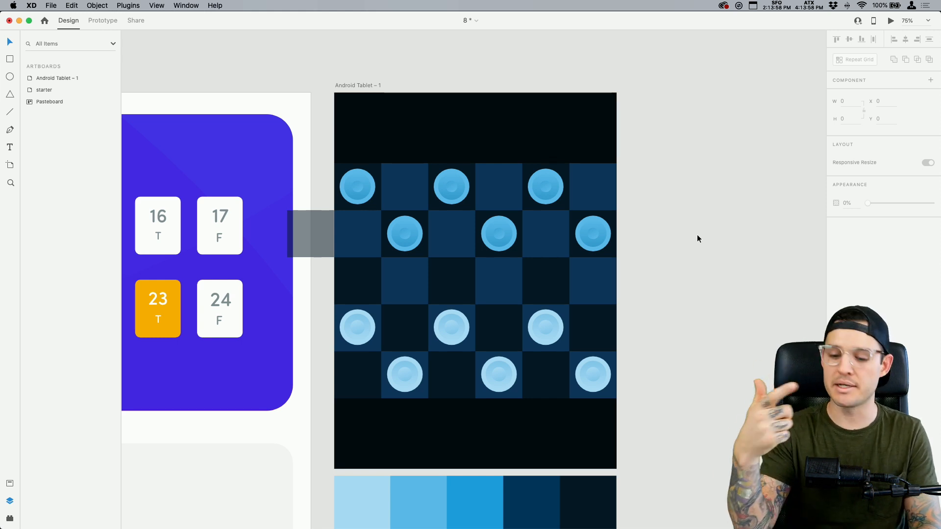
pyautogui.scroll(5, 697, 239)
pyautogui.scroll(-5, 697, 239)
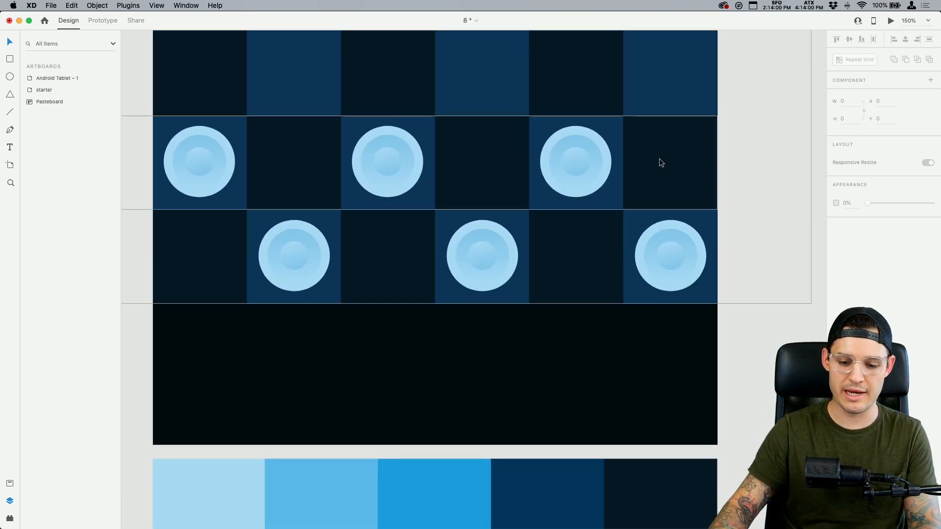
# Draw a borderless rectangle about 299 by 79 in the empty area below the checkerboard.
pyautogui.click(429, 420)
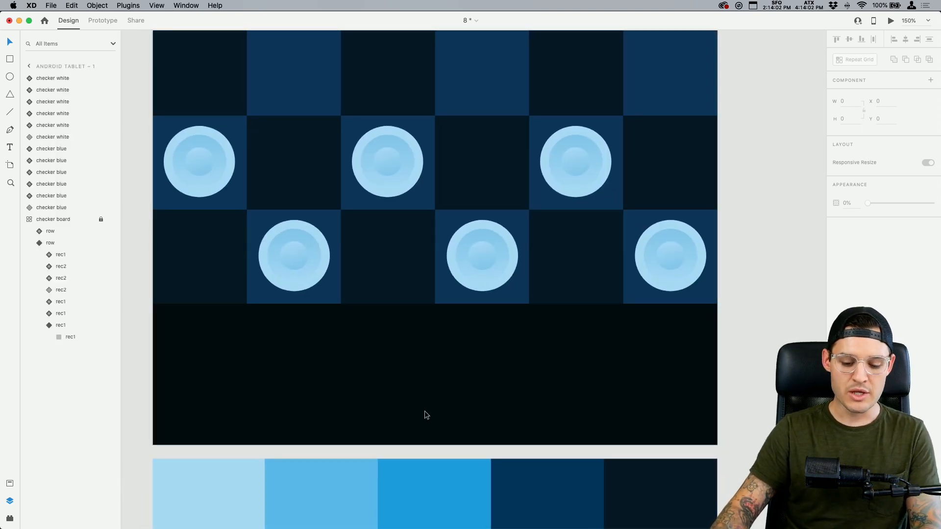
pyautogui.press('r')
pyautogui.moveTo(321, 341); pyautogui.dragTo(539, 398)
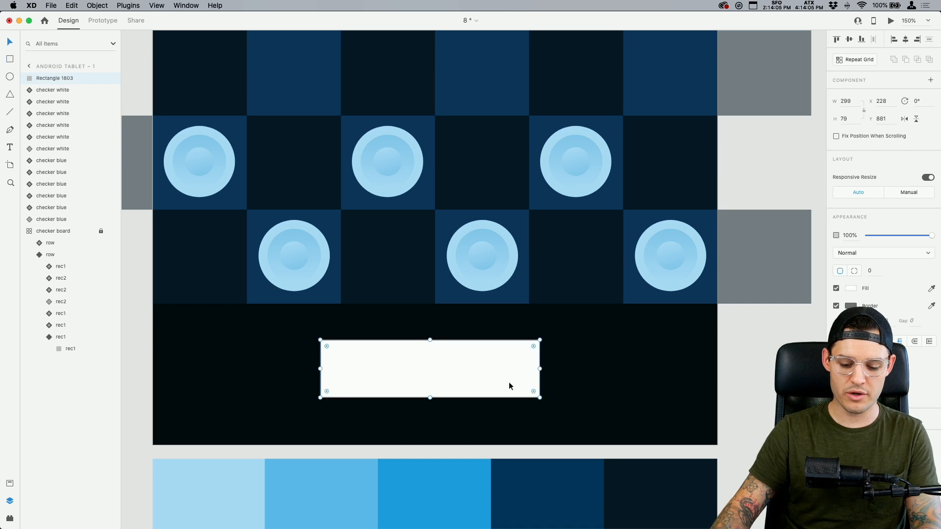
pyautogui.click(836, 306)
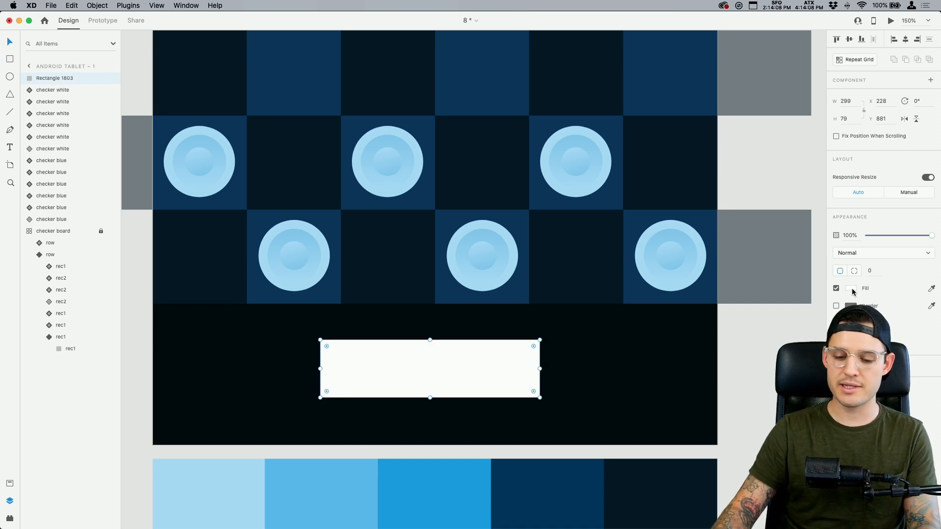
# Fill the rectangle below the board with a solid, fully saturated orange.
pyautogui.click(852, 292)
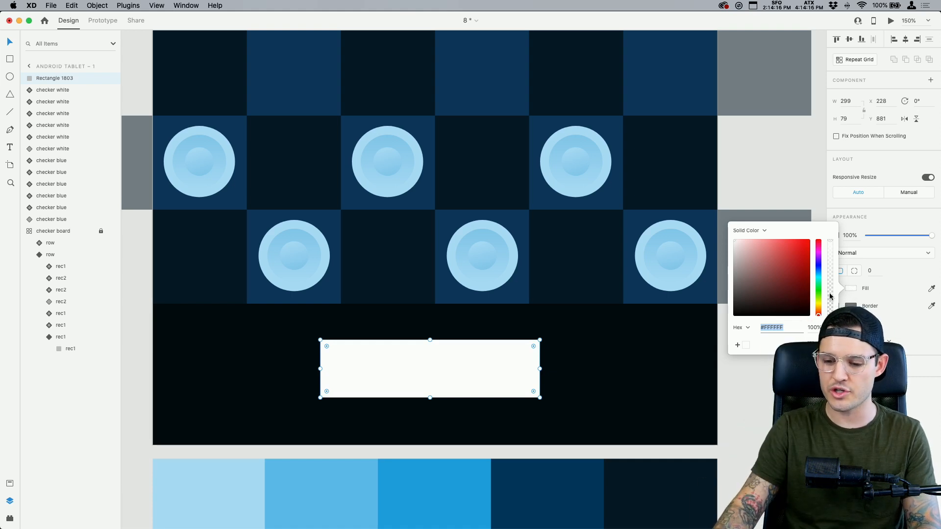
pyautogui.moveTo(802, 251); pyautogui.dragTo(813, 239)
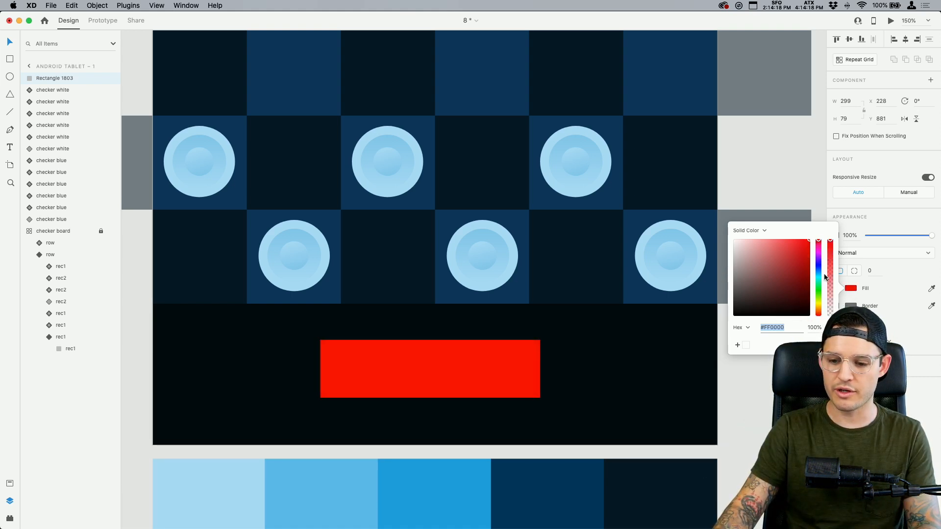
pyautogui.moveTo(819, 310); pyautogui.dragTo(819, 310)
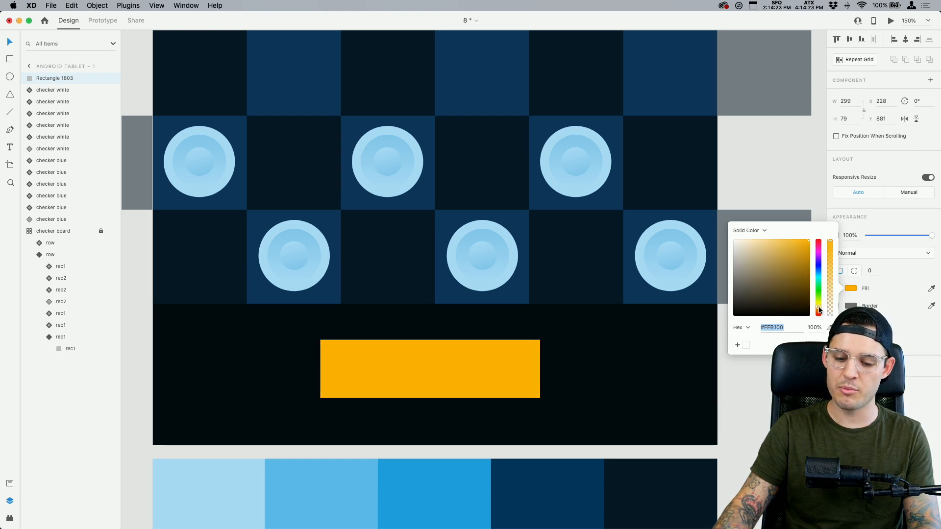
# Round the orange rectangle into a pill with corner radius 40 and resize it to 287 by 67 at X 241, Y 892.
pyautogui.click(523, 360)
pyautogui.moveTo(533, 346); pyautogui.dragTo(443, 365)
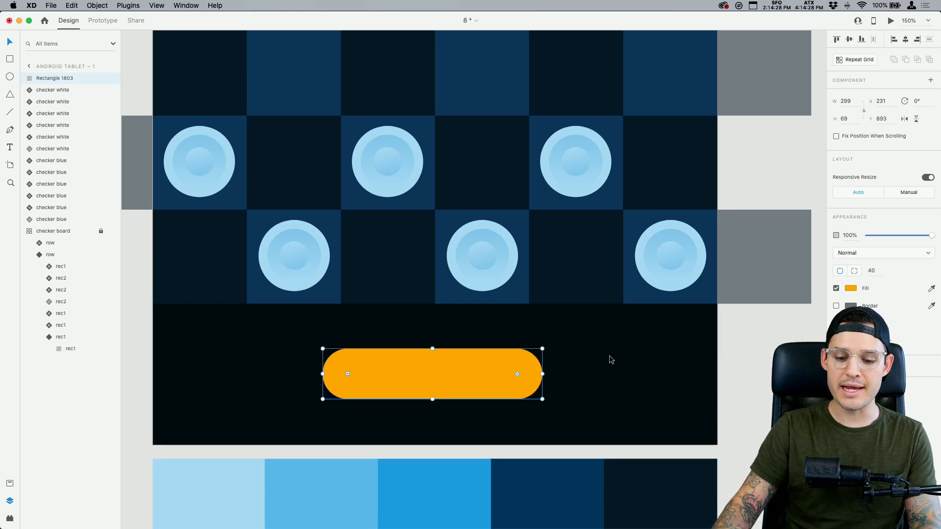
pyautogui.click(909, 39)
pyautogui.press('Up')
pyautogui.press('Up')
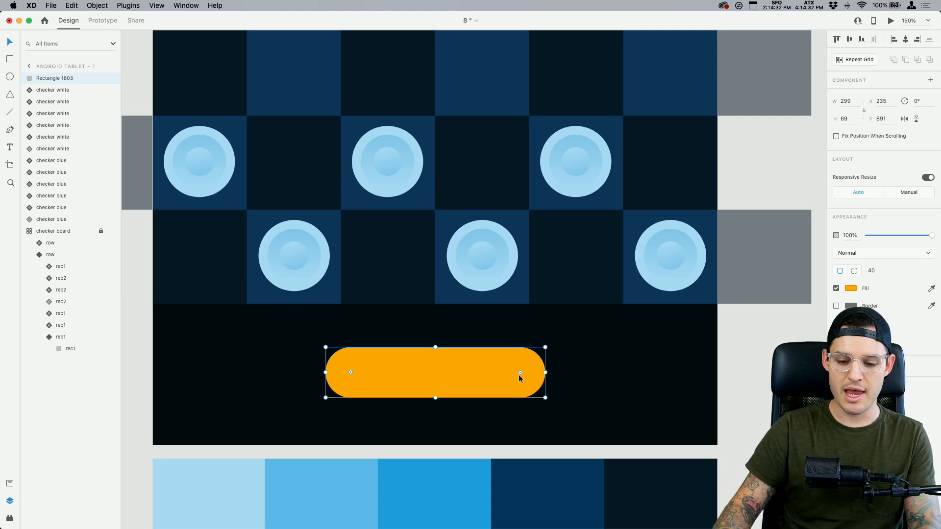
pyautogui.moveTo(544, 373); pyautogui.dragTo(539, 375)
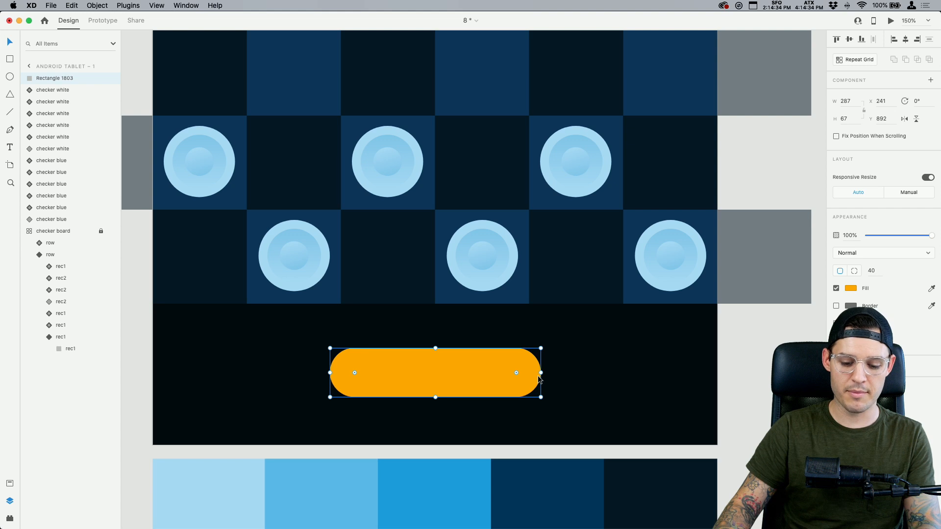
# Add the white label "Pass Turn" on the orange pill at X 331, Y 914.
pyautogui.click(393, 364)
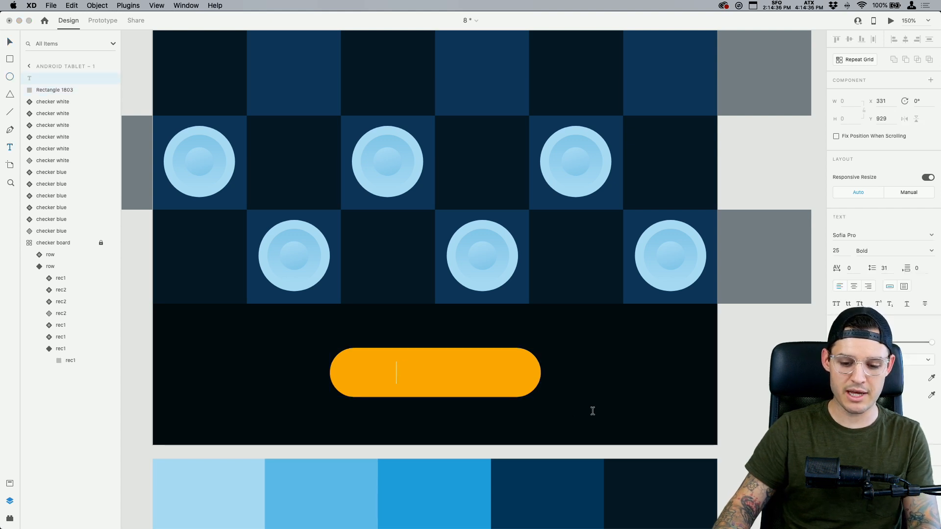
pyautogui.write('N')
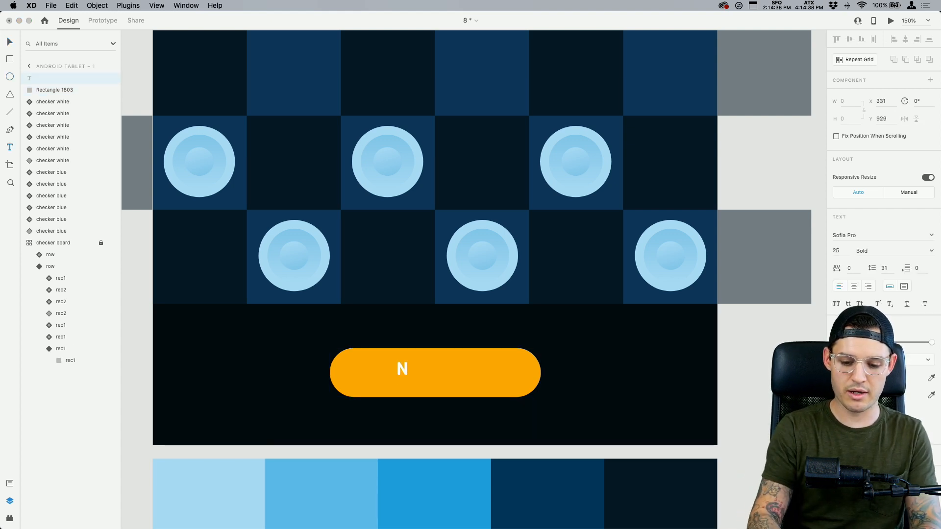
pyautogui.press('BackSpace')
pyautogui.write('F')
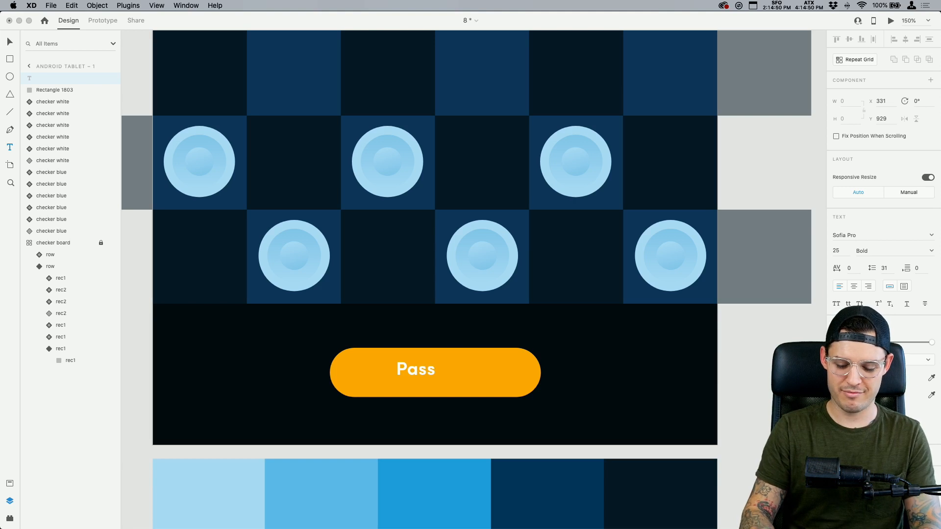
pyautogui.write('Turn')
pyautogui.press('Escape')
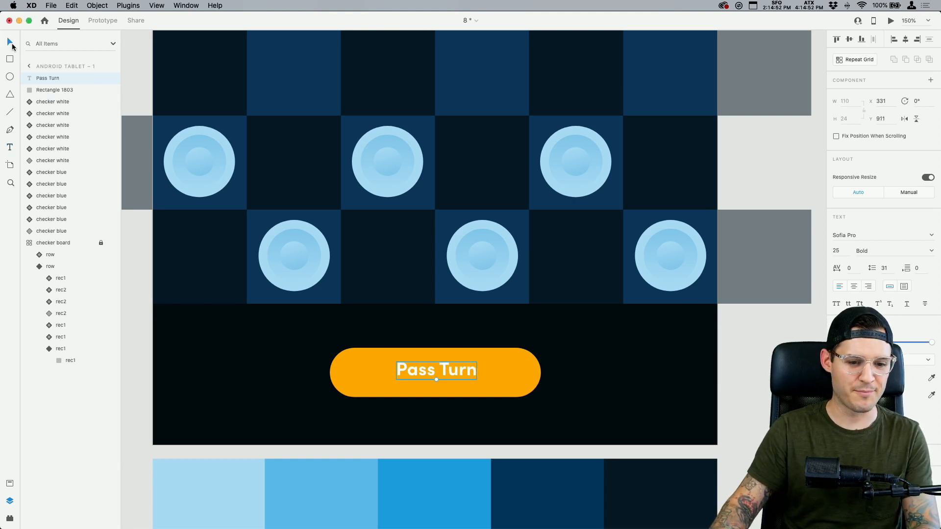
pyautogui.press('Down')
pyautogui.press('Down')
pyautogui.press('Down')
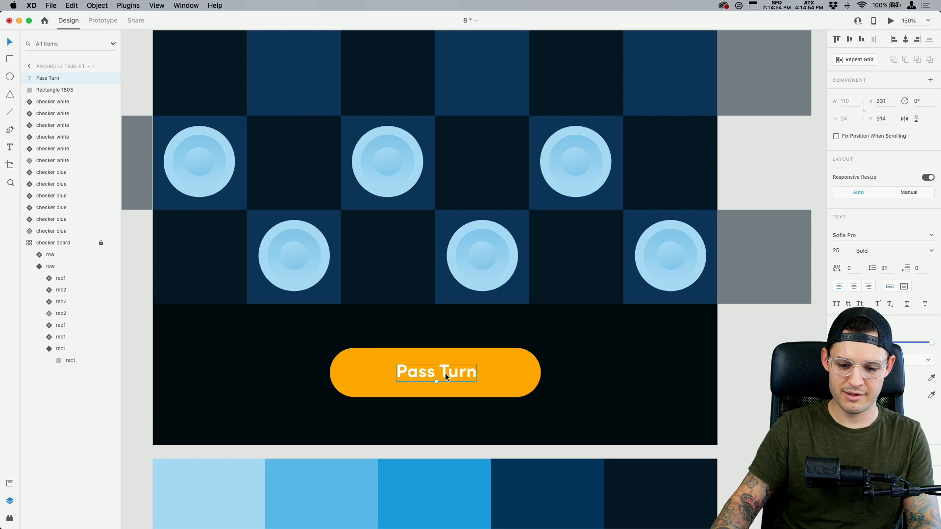
# Set the "Pass Turn" label to Roboto Medium, size 23, and center it on the pill at X 333, Y 909.
pyautogui.click(917, 235)
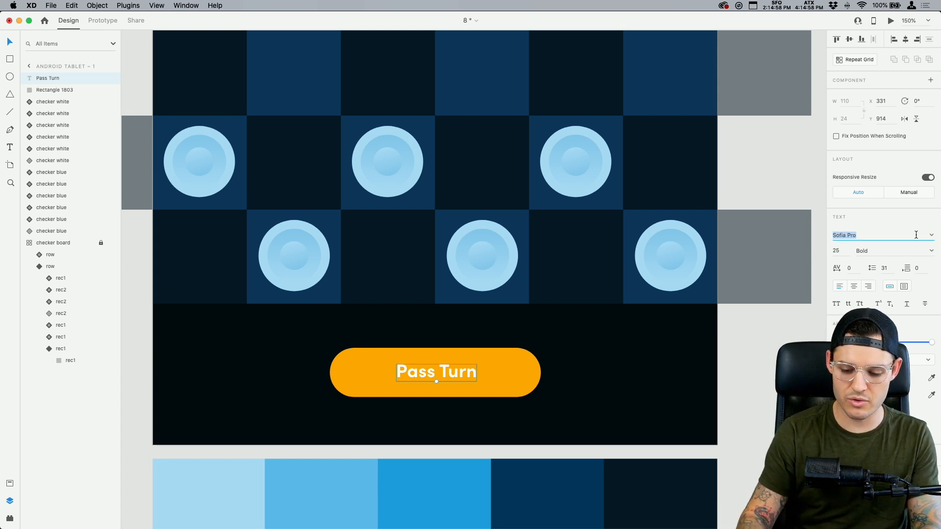
pyautogui.write('Roboto')
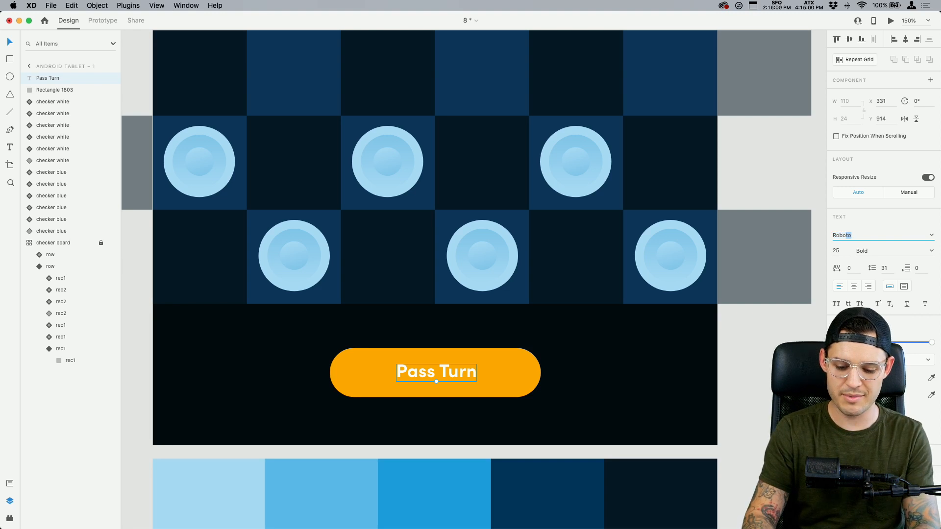
pyautogui.press('Return')
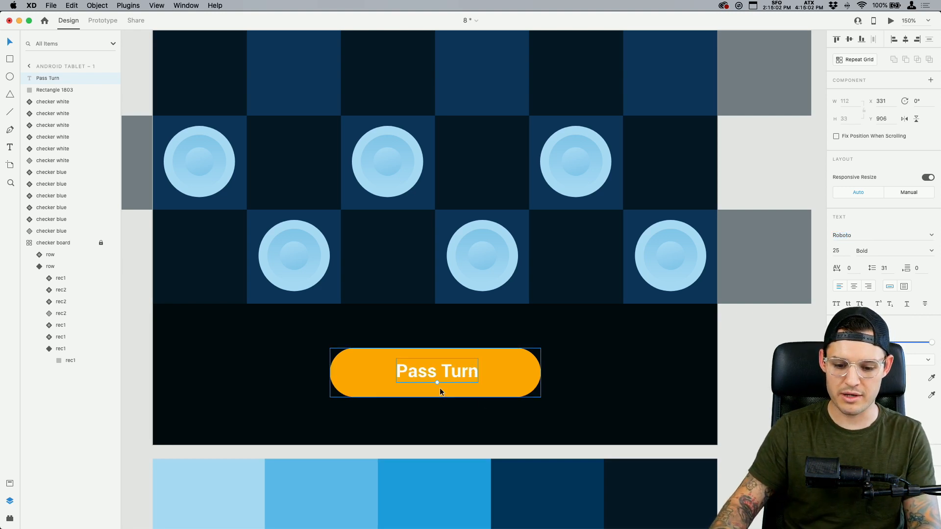
pyautogui.click(931, 251)
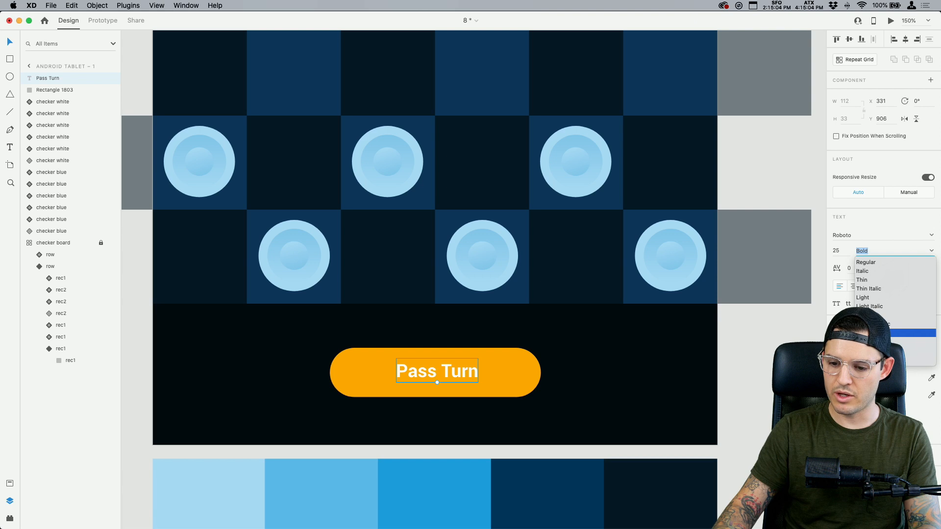
pyautogui.click(869, 315)
pyautogui.moveTo(419, 373); pyautogui.dragTo(418, 375)
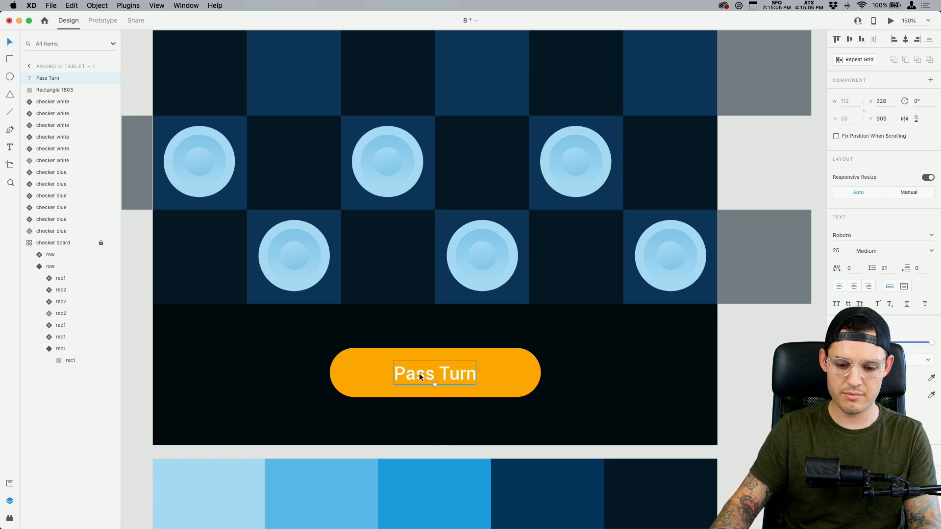
pyautogui.click(520, 382)
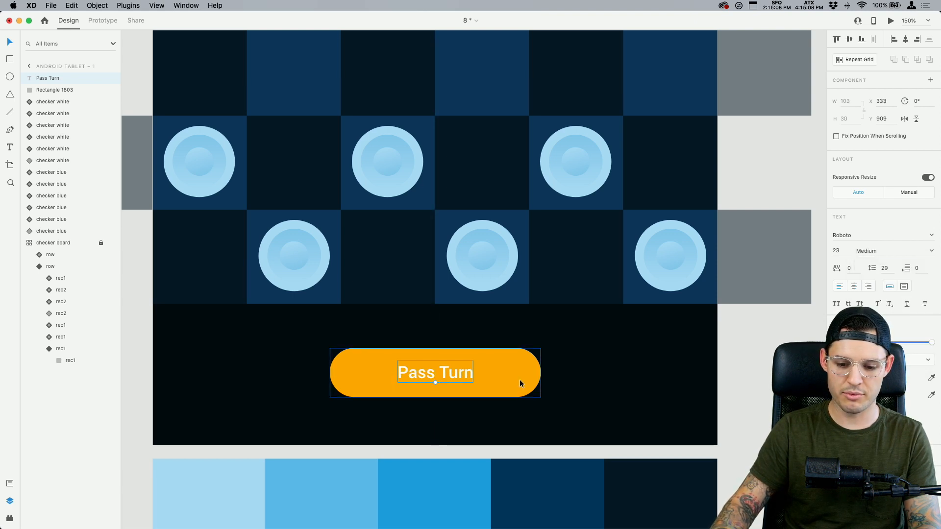
# Shrink the orange pill to 267 by 57 and group it with the "Pass Turn" label.
pyautogui.moveTo(436, 349); pyautogui.dragTo(435, 352)
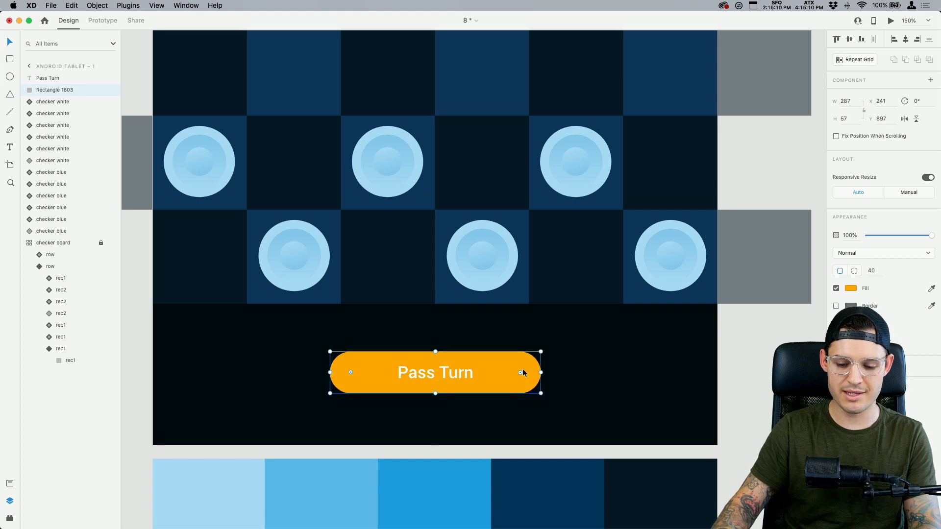
pyautogui.moveTo(540, 371); pyautogui.dragTo(532, 371)
pyautogui.keyDown('shift'); pyautogui.click(439, 374); pyautogui.keyUp('shift')
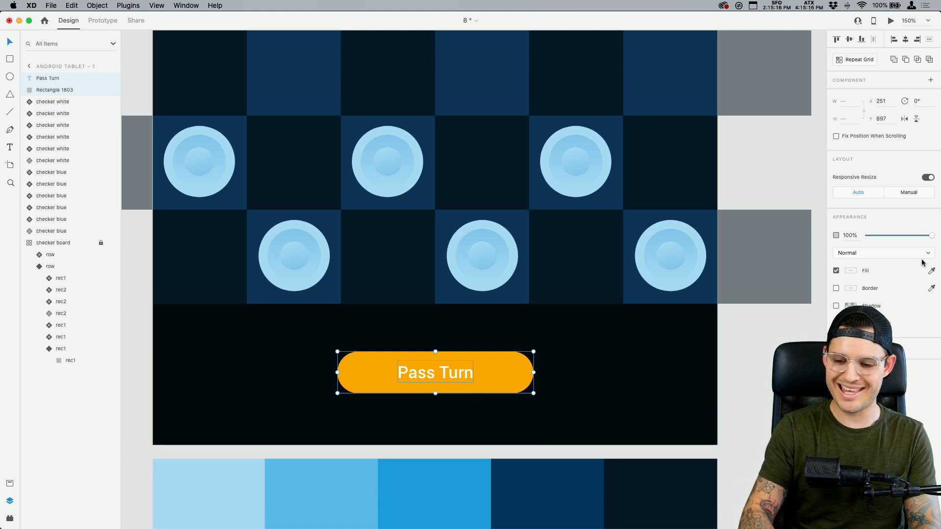
pyautogui.press('super+g')
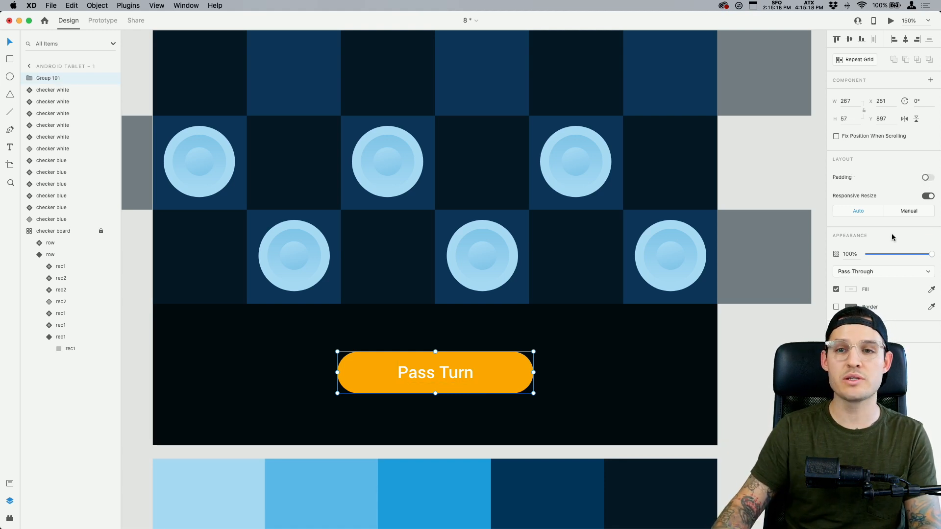
# Turn on padding for the button group, equalize it to 12 on all edges, and switch to separate values per edge.
pyautogui.click(927, 178)
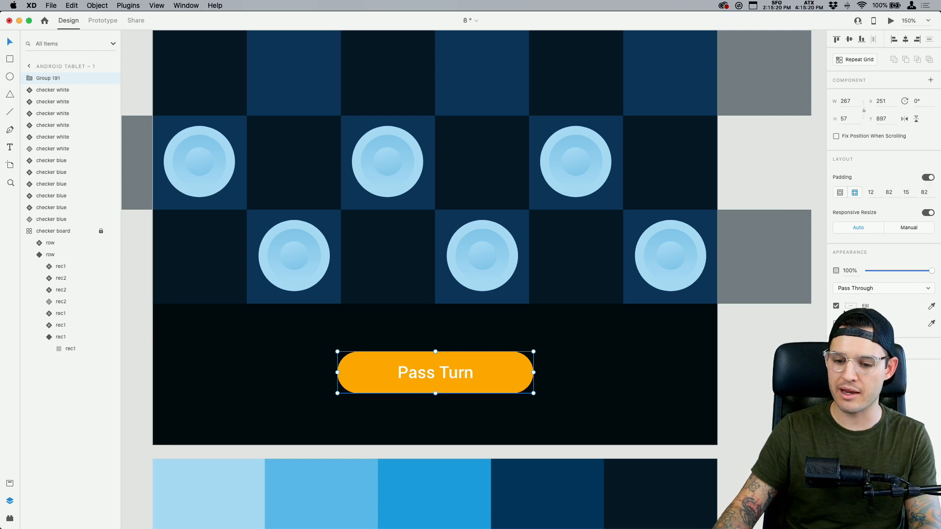
pyautogui.click(841, 194)
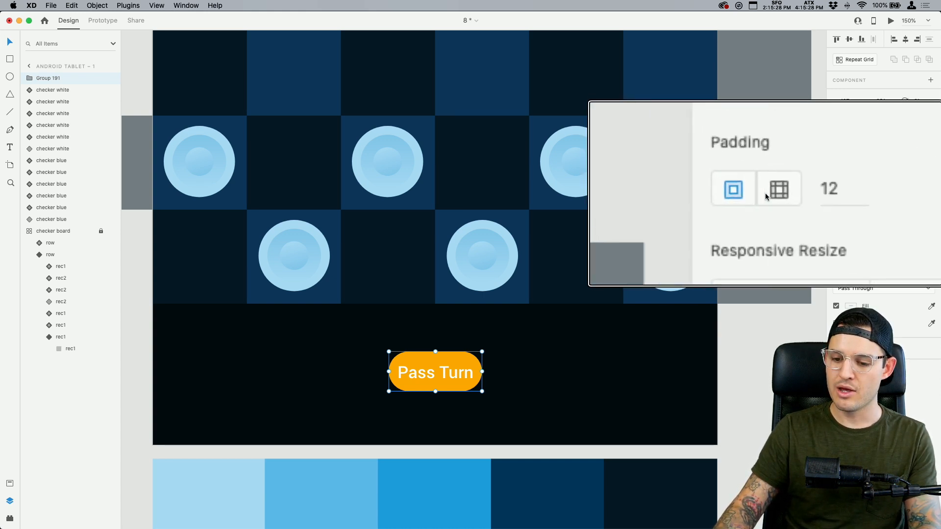
pyautogui.click(861, 194)
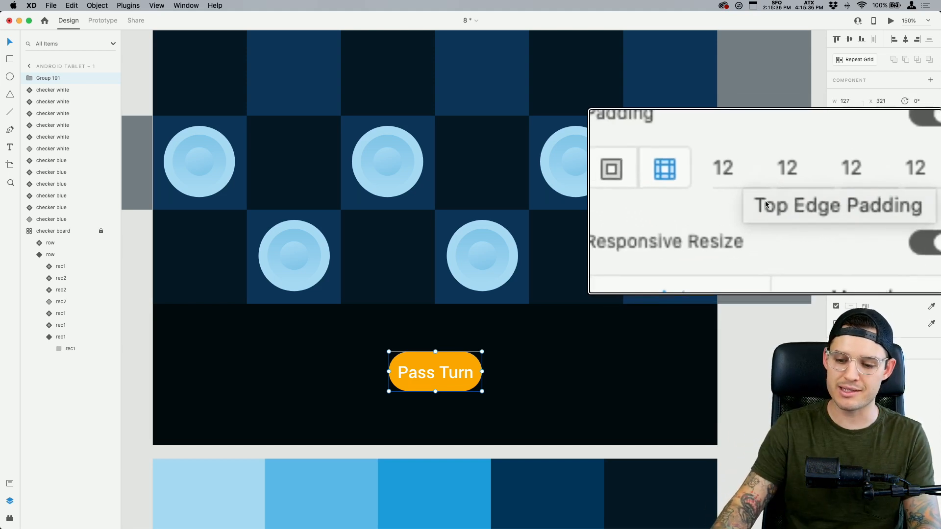
# Set the button group's right and left edge padding to 25.
pyautogui.click(765, 191)
pyautogui.write('25')
pyautogui.press('Tab')
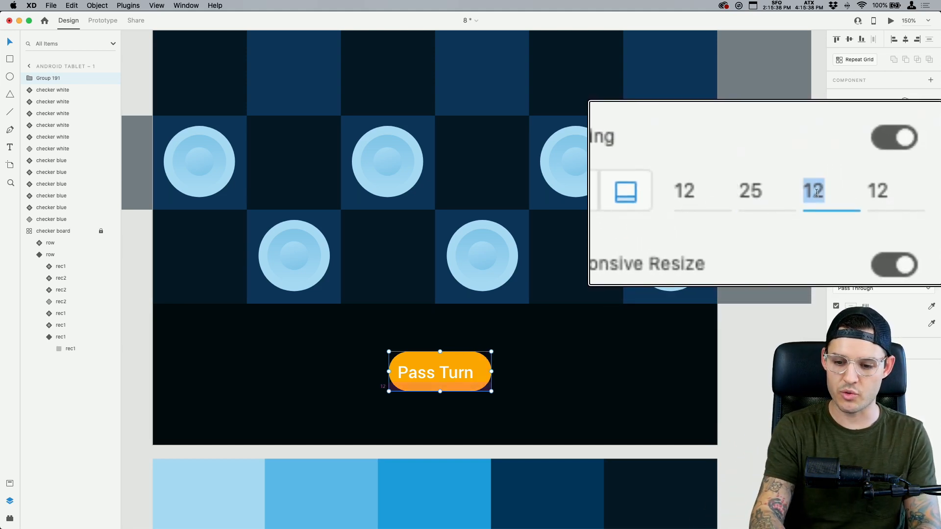
pyautogui.press('Tab')
pyautogui.write('25')
pyautogui.press('Tab')
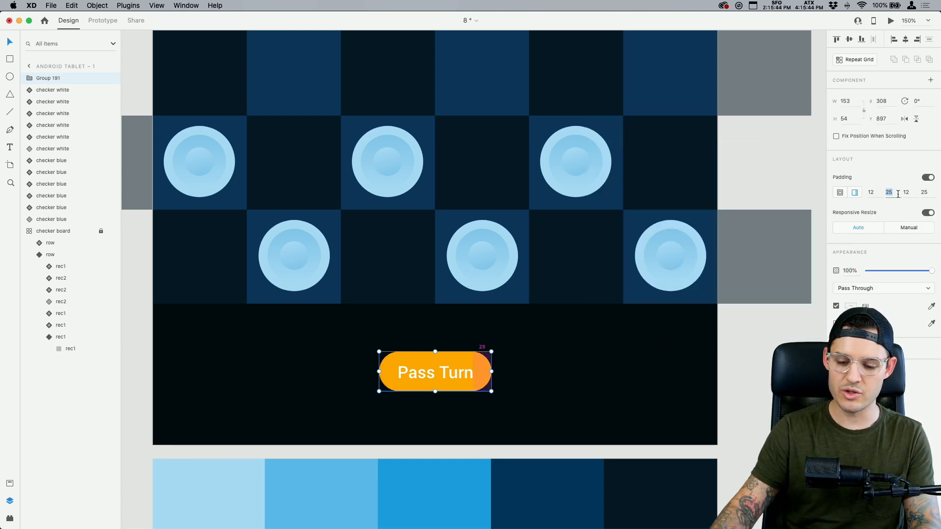
pyautogui.write('`')
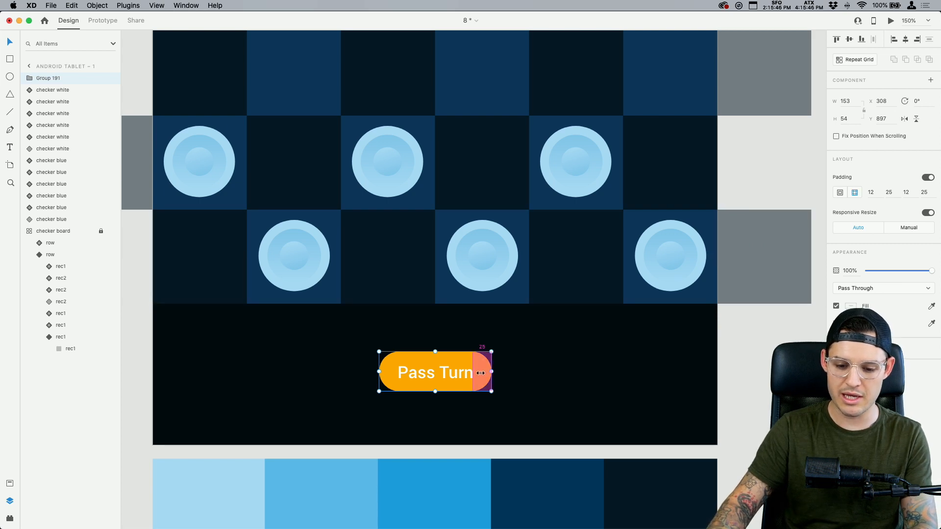
# Widen the button's right and left padding to 50 directly on the canvas, keeping the group selected.
pyautogui.moveTo(485, 373); pyautogui.dragTo(498, 373)
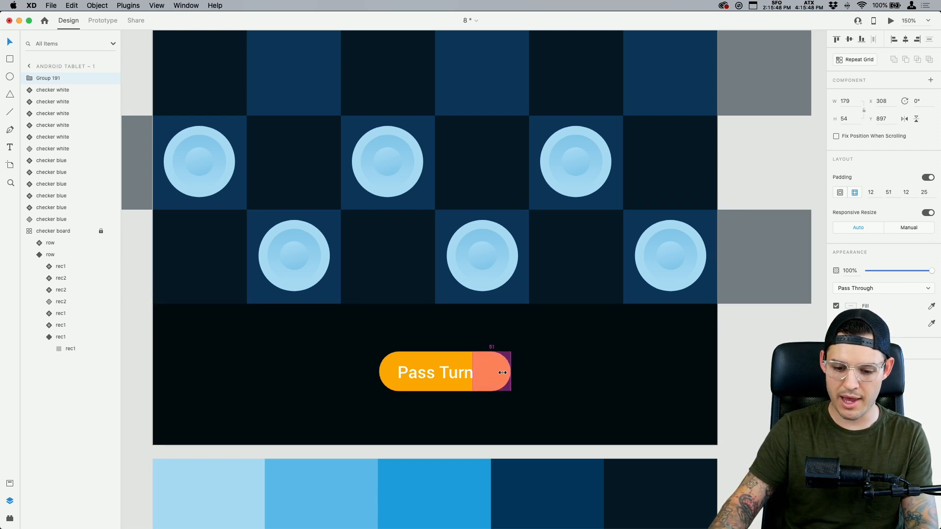
pyautogui.moveTo(386, 373); pyautogui.dragTo(369, 373)
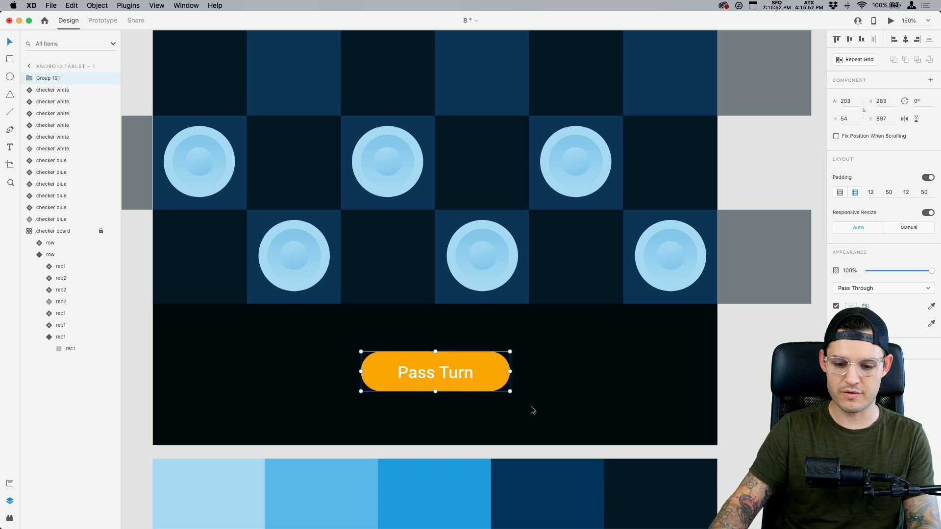
pyautogui.click(640, 398)
pyautogui.click(467, 383)
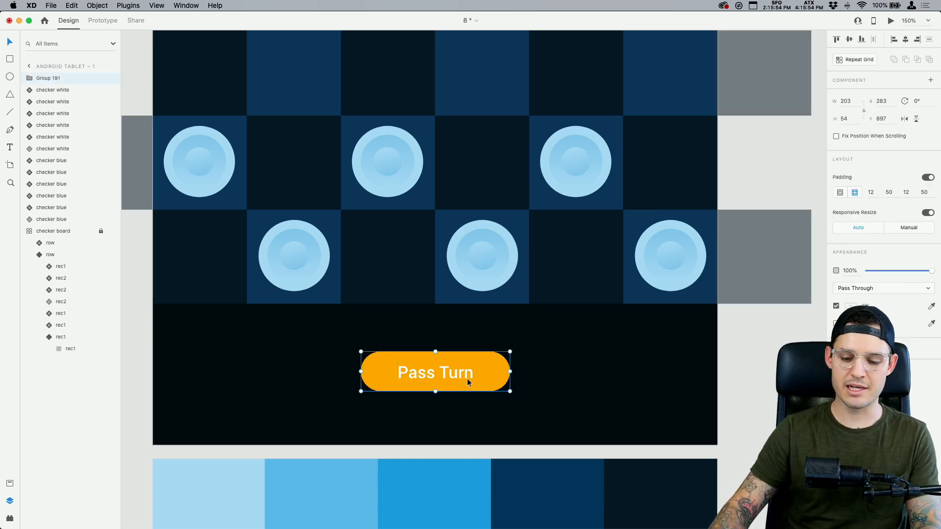
# Change the fill of the "Pass Turn" button's orange background from a solid color to a linear gradient.
pyautogui.press('super+minus')
pyautogui.press('super+plus')
pyautogui.press('super+plus')
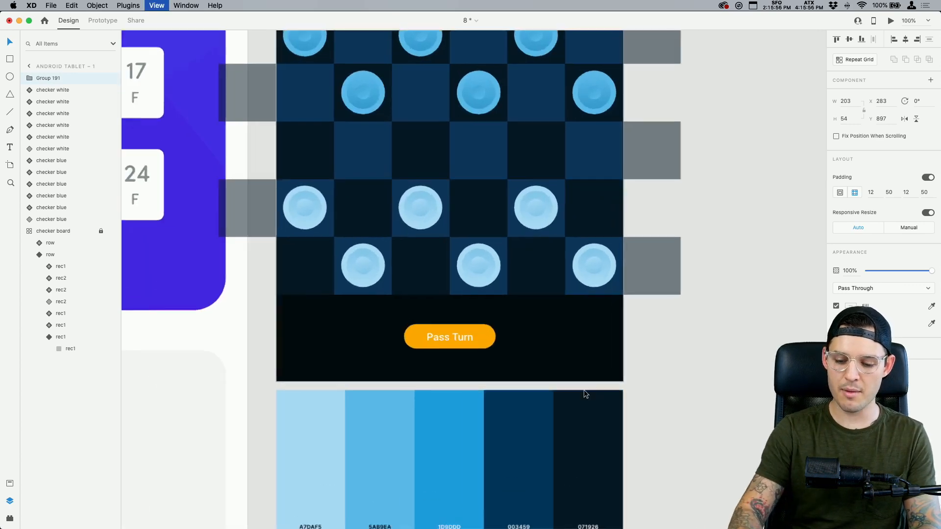
pyautogui.moveTo(584, 390); pyautogui.dragTo(625, 252)
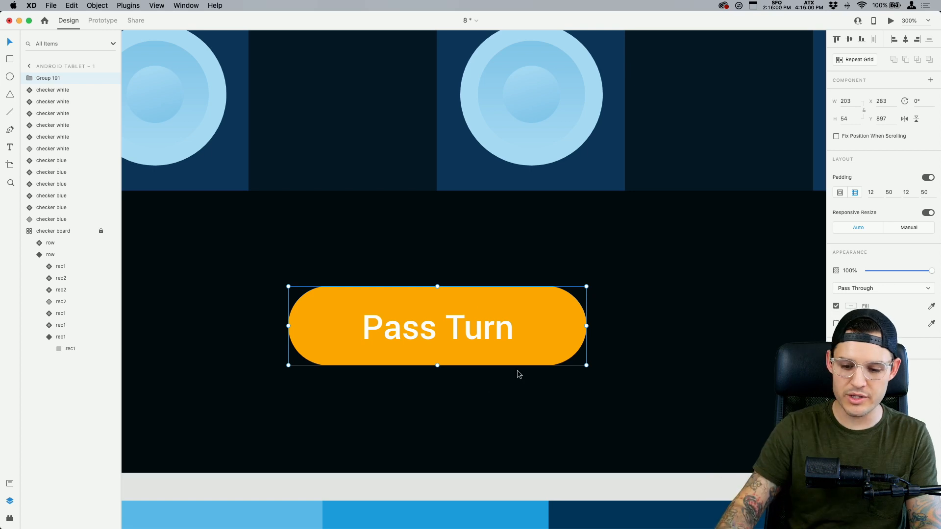
pyautogui.doubleClick(570, 305)
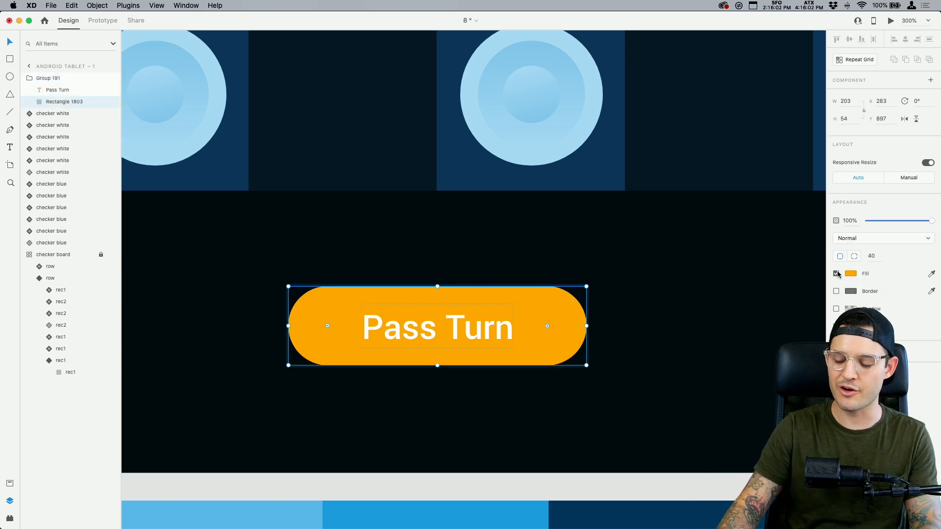
pyautogui.click(849, 275)
pyautogui.click(751, 210)
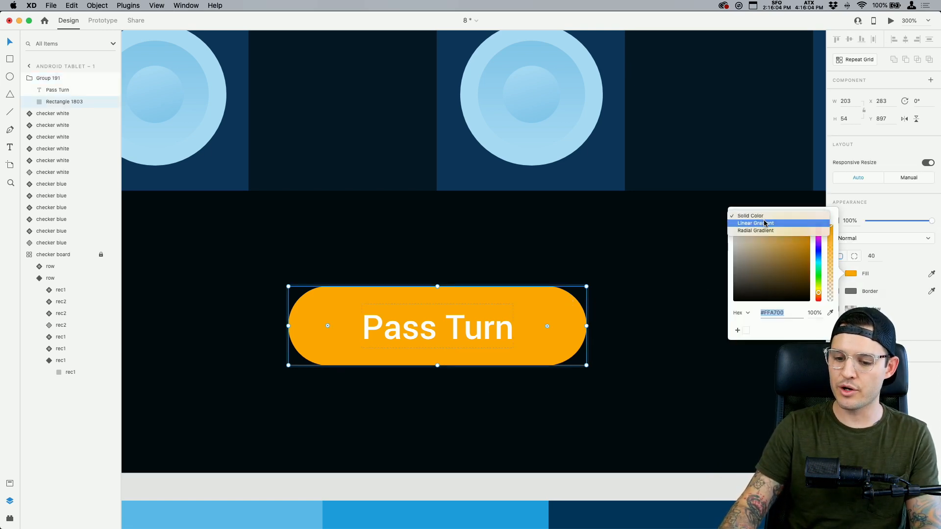
pyautogui.click(764, 223)
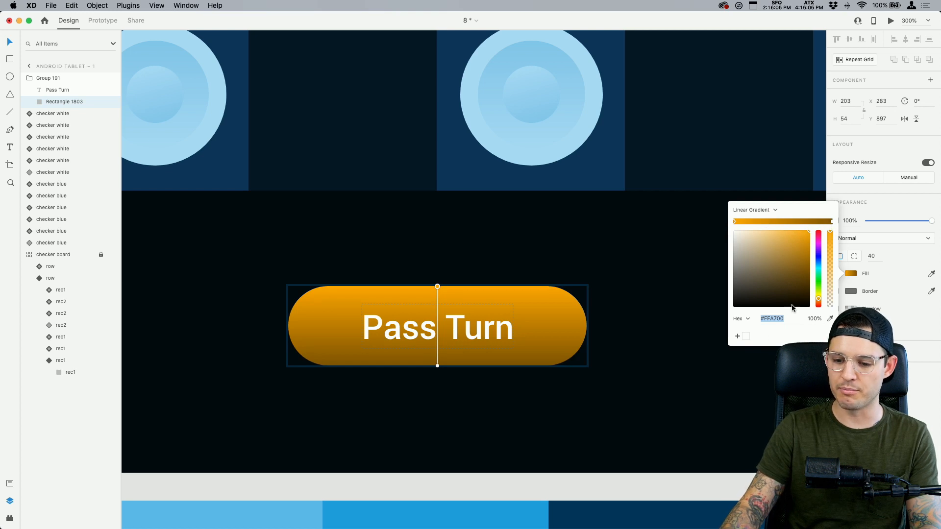
pyautogui.click(831, 319)
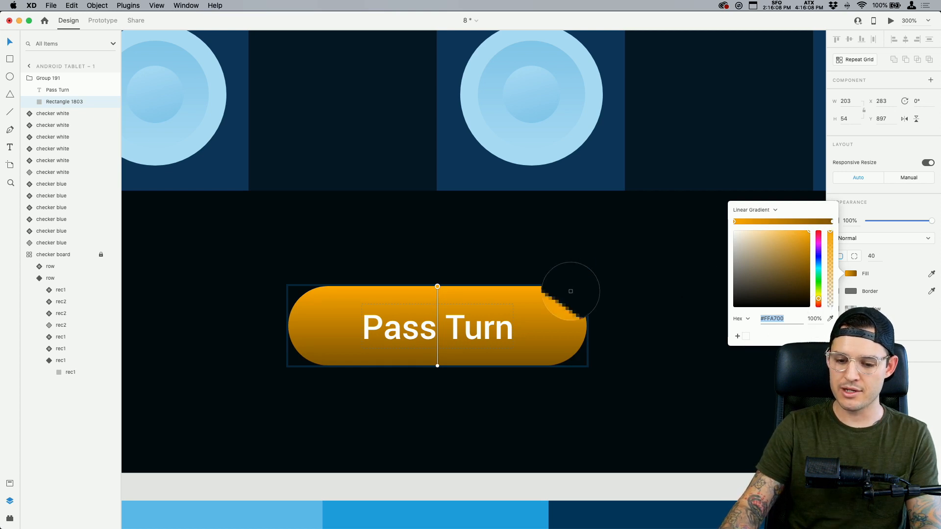
pyautogui.click(512, 293)
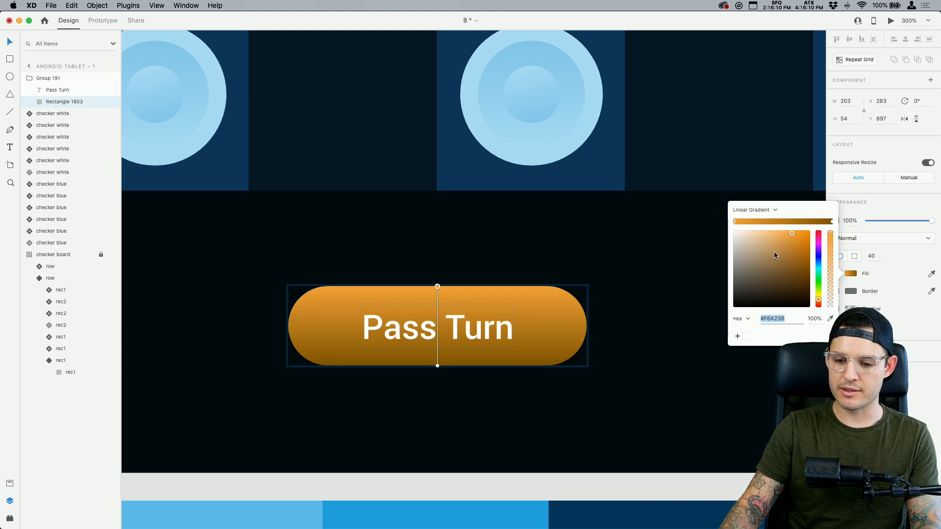
pyautogui.click(704, 263)
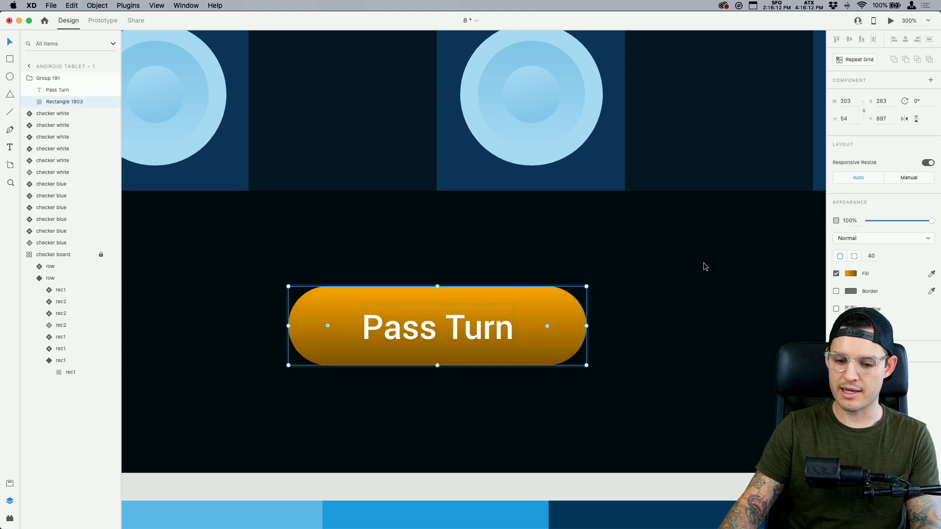
# Recolor the gradient's dark end stop by sampling the button's orange and deepening it to about #DE8818.
pyautogui.click(852, 274)
pyautogui.click(832, 223)
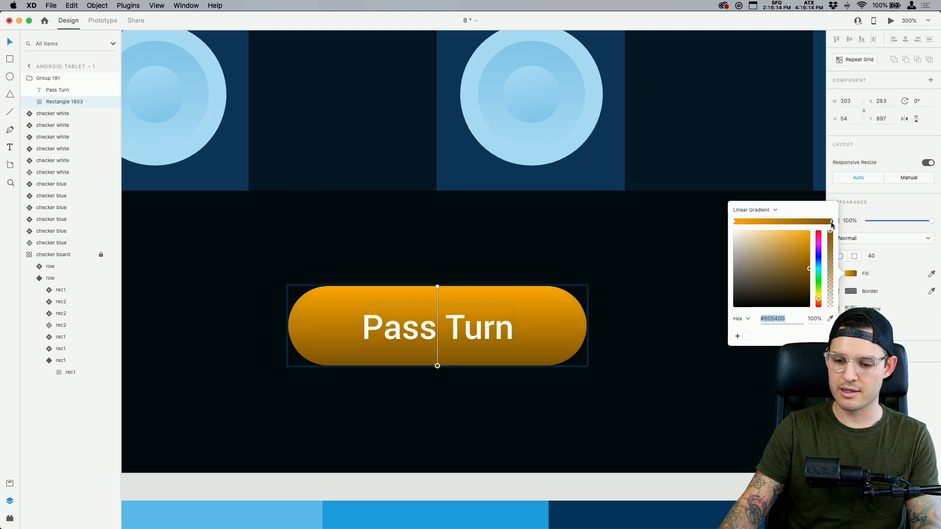
pyautogui.click(830, 319)
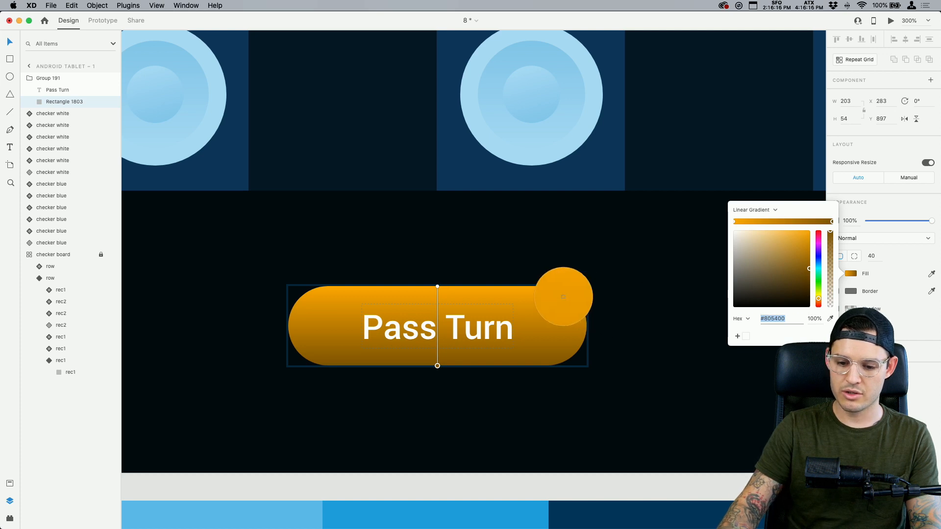
pyautogui.click(546, 289)
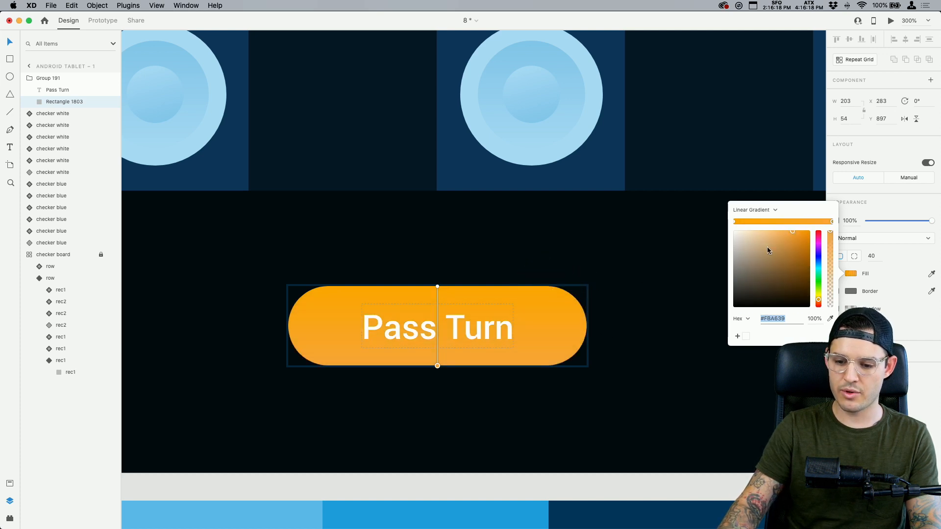
pyautogui.click(795, 236)
pyautogui.moveTo(795, 236); pyautogui.dragTo(801, 240)
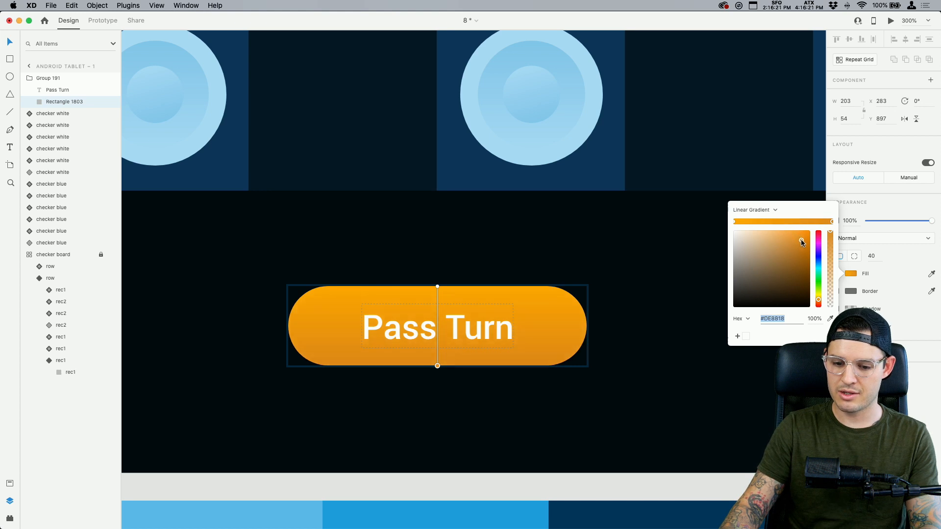
pyautogui.click(641, 425)
# Add a white #FFFFFF border at 20% opacity to the button's background shape.
pyautogui.click(557, 330)
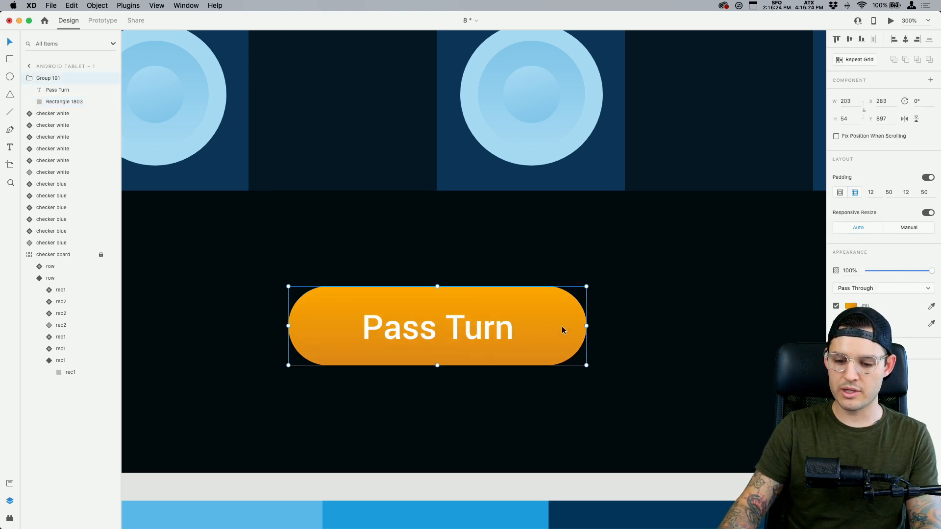
pyautogui.doubleClick(563, 330)
pyautogui.click(837, 292)
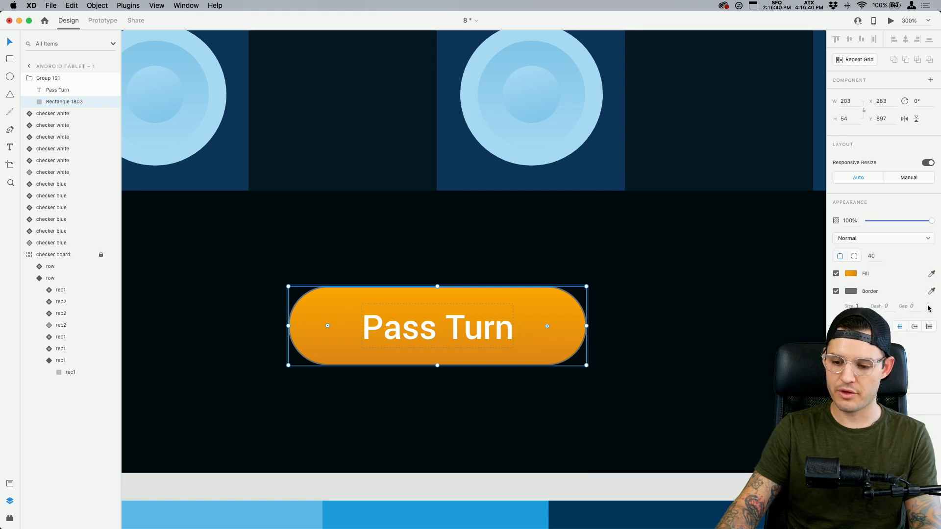
pyautogui.click(853, 293)
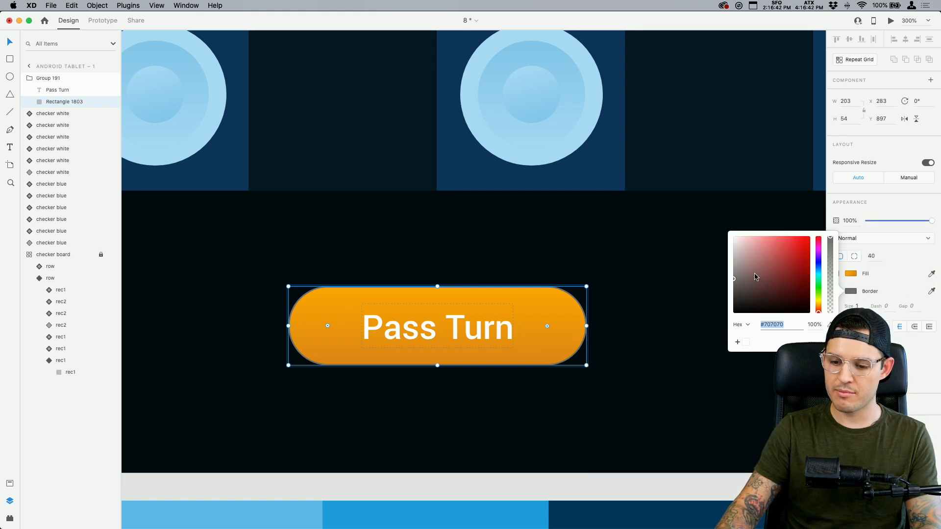
pyautogui.moveTo(754, 277); pyautogui.dragTo(683, 189)
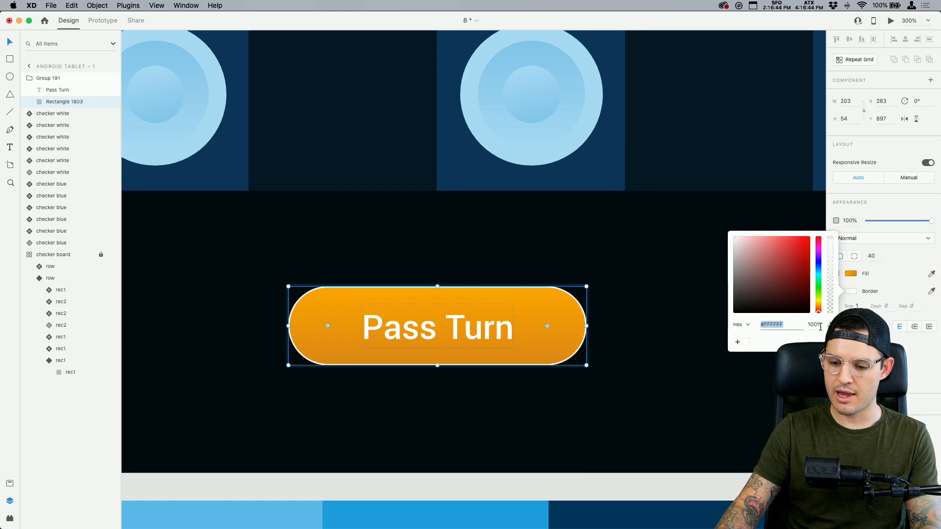
pyautogui.write('40')
pyautogui.press('Return')
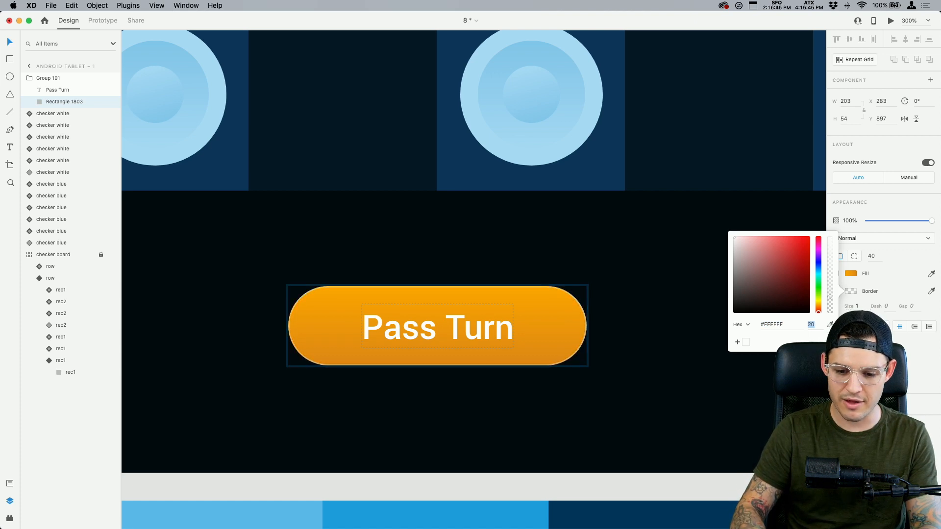
# Set the button background's border size to 2.
pyautogui.click(858, 306)
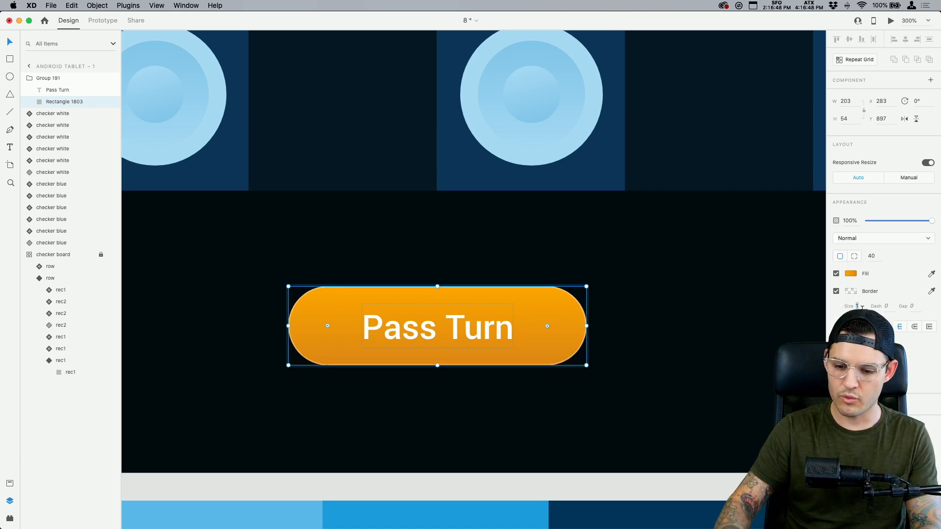
pyautogui.write('2')
pyautogui.press('Return')
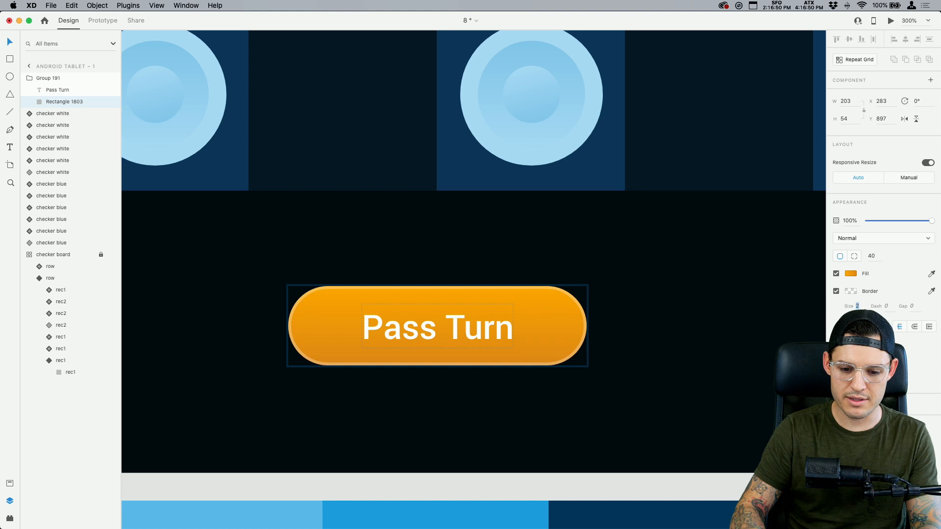
pyautogui.click(851, 293)
pyautogui.moveTo(833, 301); pyautogui.dragTo(832, 298)
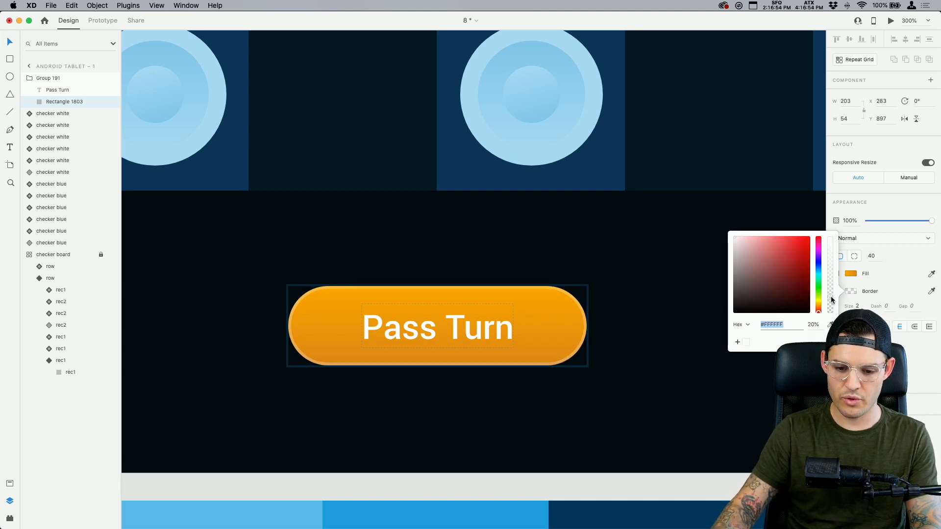
pyautogui.click(754, 387)
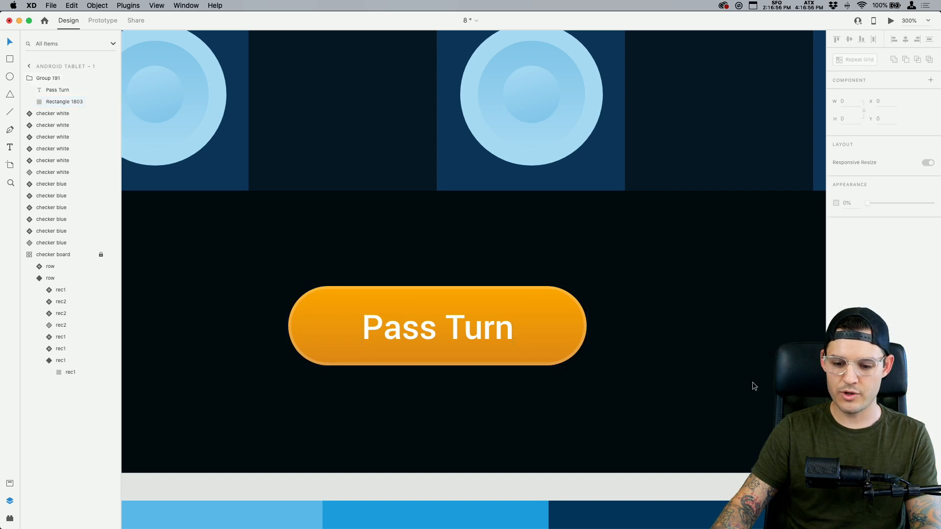
# Add a drop shadow to the "Pass Turn" label inside the button and offset it slightly to the right.
pyautogui.press('super+minus')
pyautogui.press('super+minus')
pyautogui.press('super+minus')
pyautogui.press('super+plus')
pyautogui.press('super+minus')
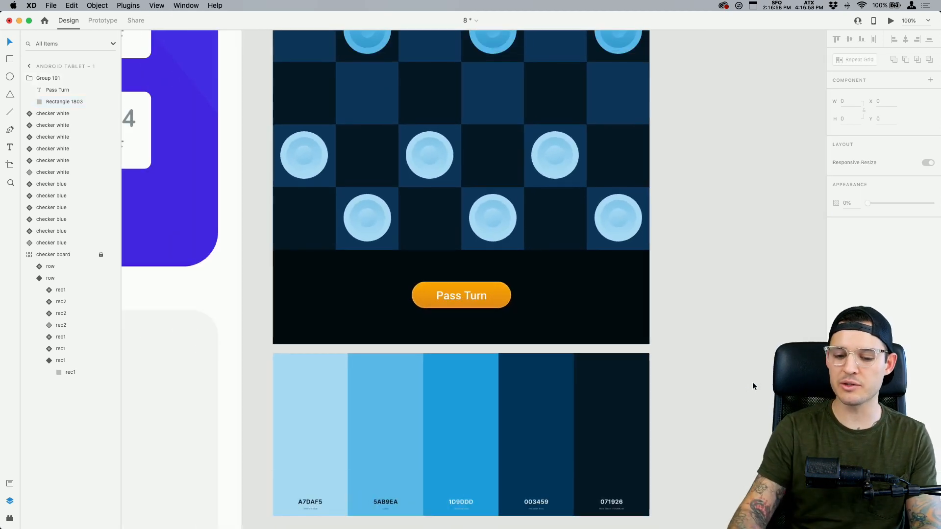
pyautogui.scroll(2, 733, 336)
pyautogui.click(465, 340)
pyautogui.press('super+3')
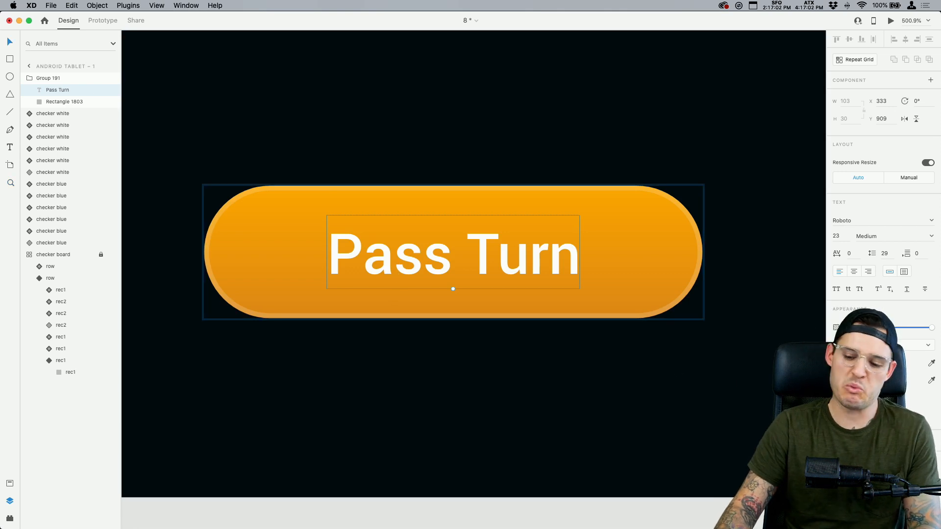
pyautogui.click(836, 398)
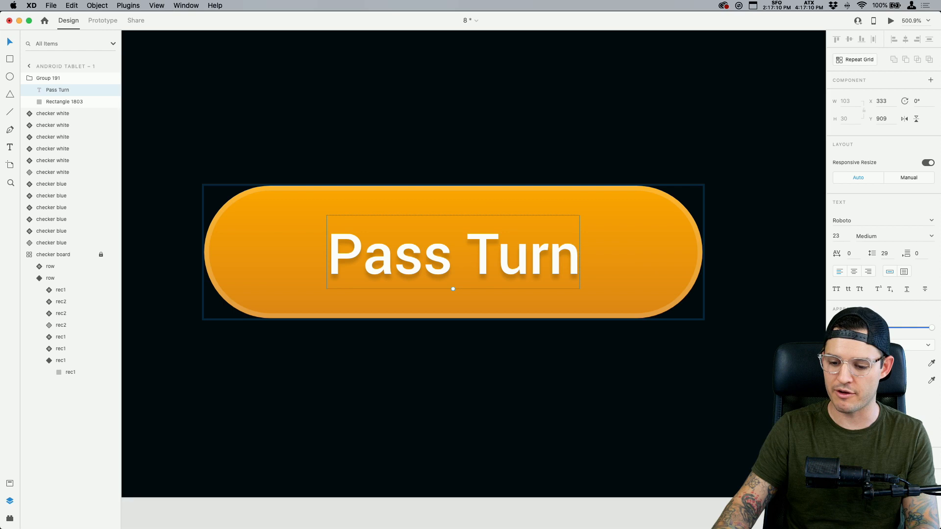
pyautogui.press('Up')
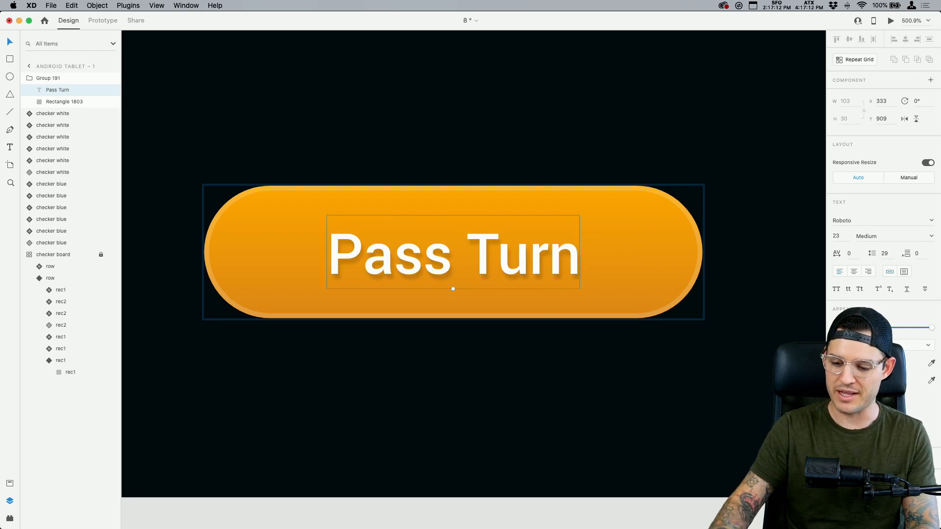
pyautogui.click(849, 397)
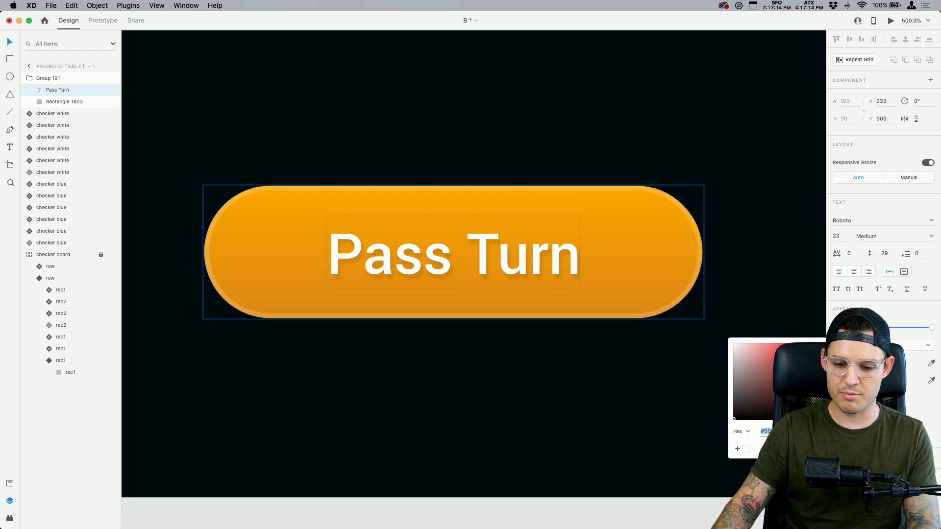
pyautogui.click(572, 397)
pyautogui.press('super+1')
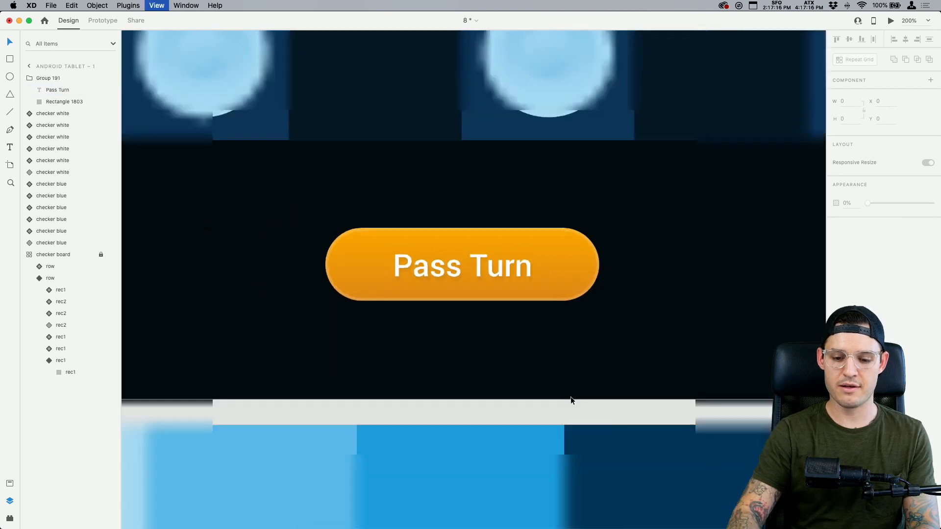
# Rename the "Pass Turn" group as button and turn it into a component.
pyautogui.click(467, 271)
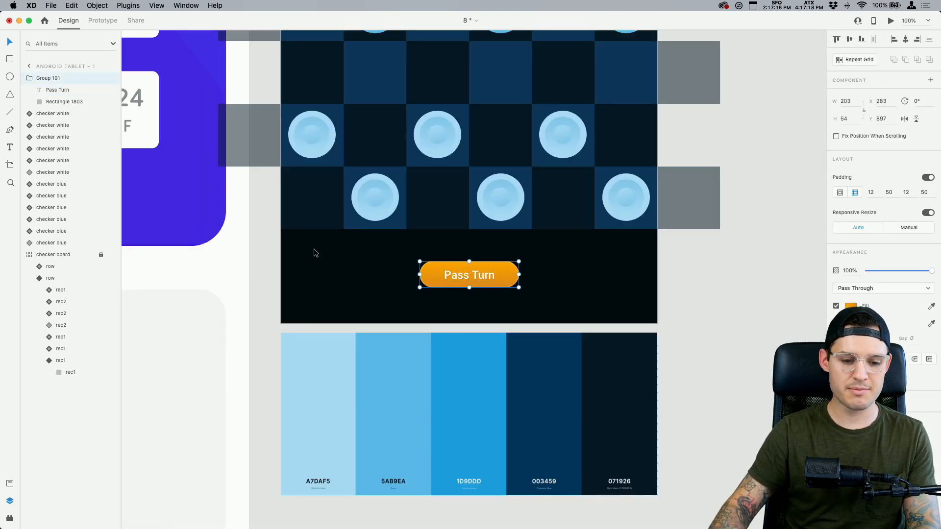
pyautogui.doubleClick(46, 80)
pyautogui.write('buttoin')
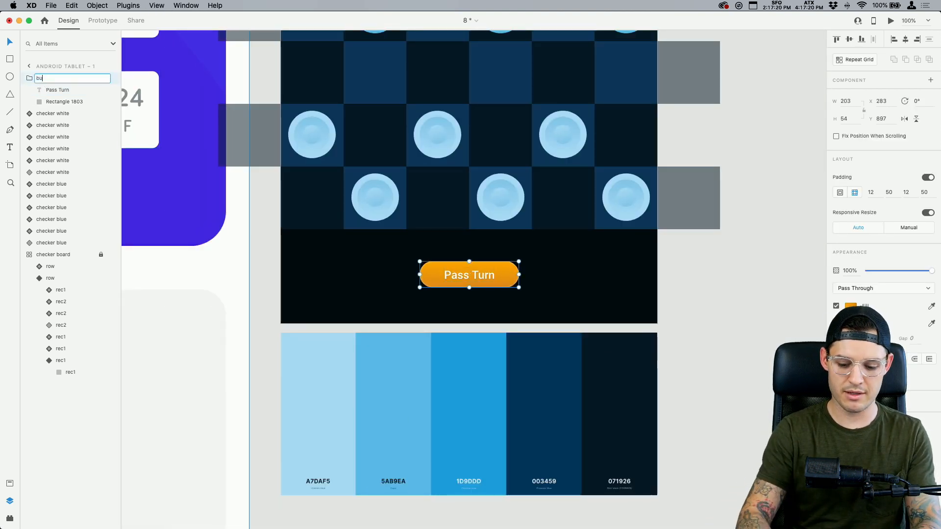
pyautogui.press('BackSpace')
pyautogui.press('BackSpace')
pyautogui.write('n')
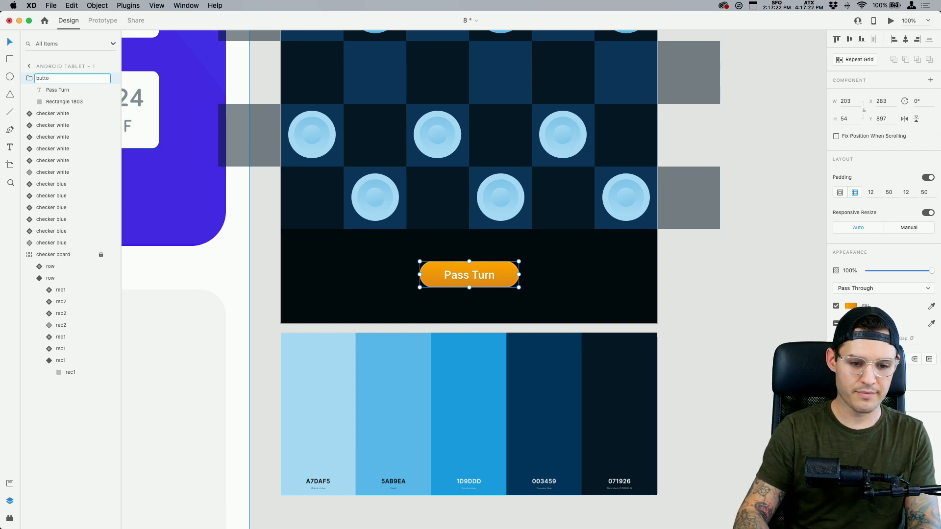
pyautogui.press('Return')
pyautogui.press('super+k')
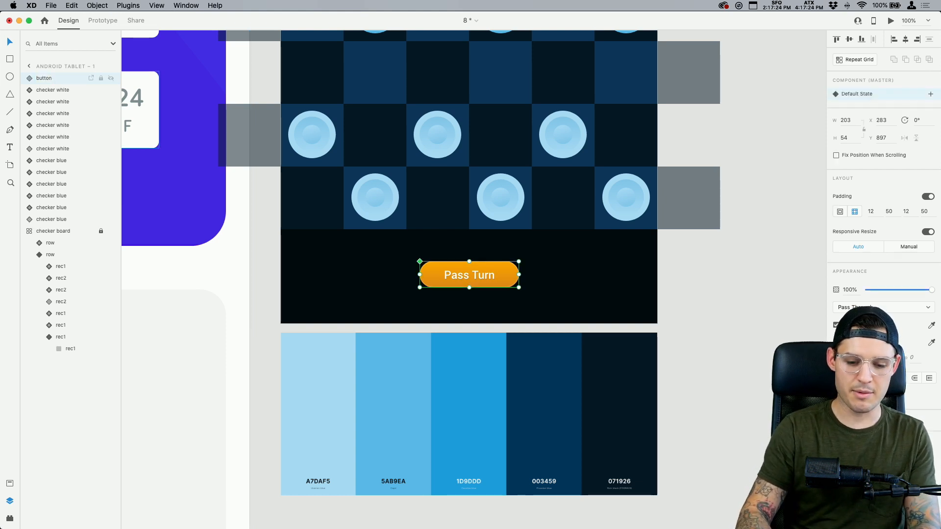
# Duplicate the button component straight up into the black area above the checkerboard and rotate the copy 180°.
pyautogui.scroll(5, 506, 430)
pyautogui.scroll(2, 506, 430)
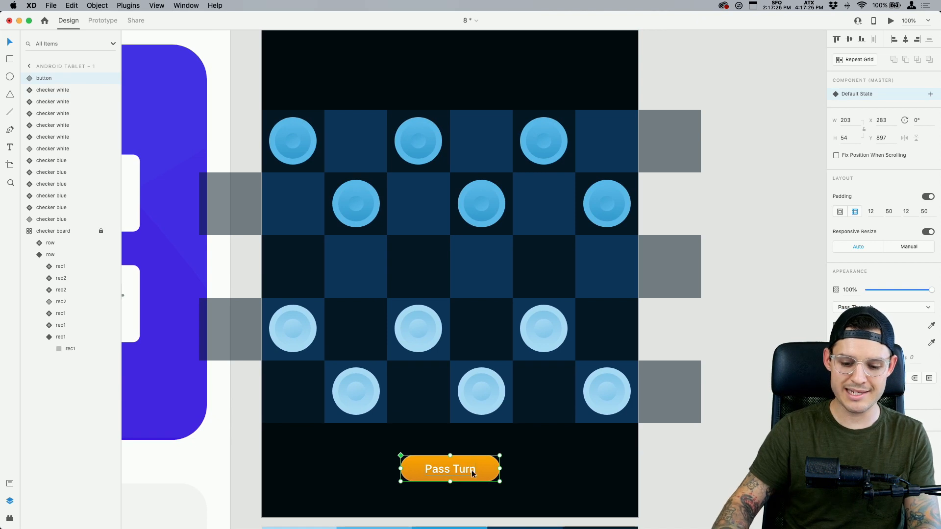
pyautogui.keyDown('alt'); pyautogui.moveTo(463, 476); pyautogui.dragTo(463, 75); pyautogui.keyUp('alt')
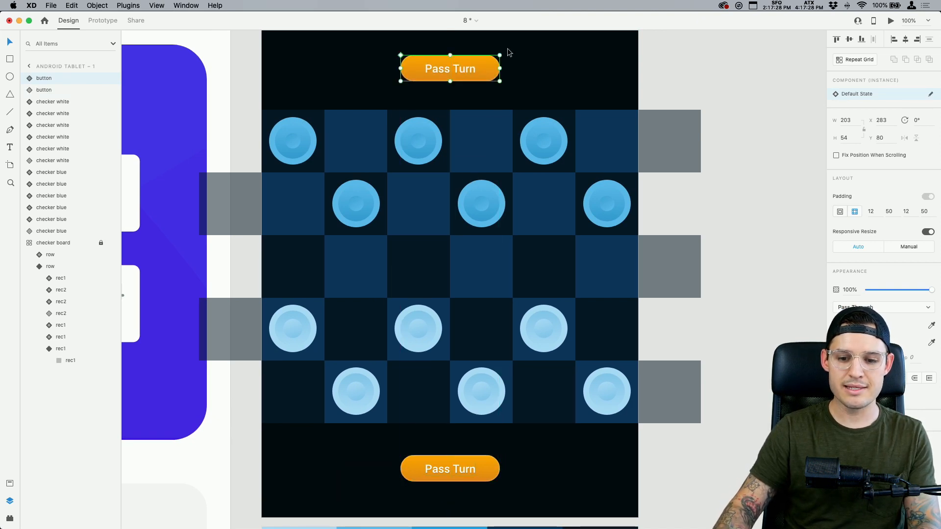
pyautogui.moveTo(505, 53); pyautogui.dragTo(406, 82)
# Move the upside-down button to Y 65 and lower its opacity so it looks dimmed.
pyautogui.moveTo(461, 71); pyautogui.dragTo(459, 99)
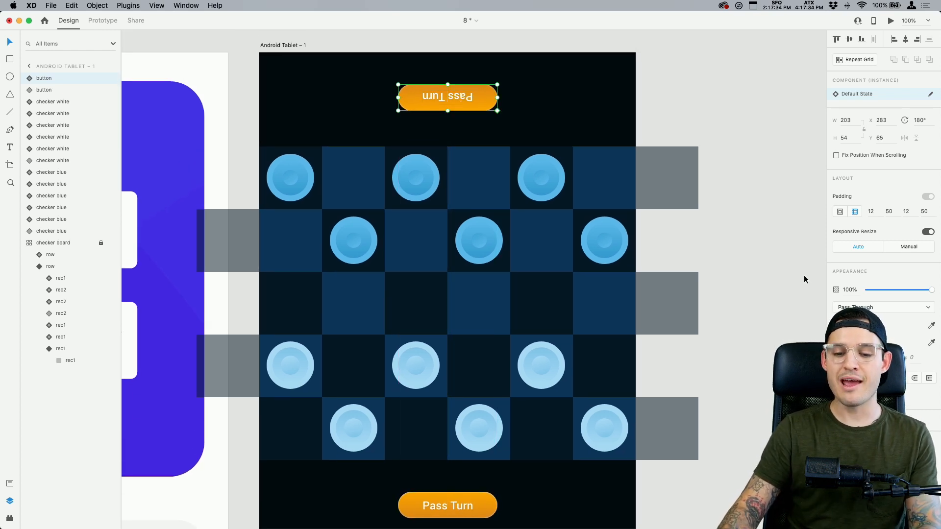
pyautogui.moveTo(910, 291); pyautogui.dragTo(887, 292)
pyautogui.click(743, 232)
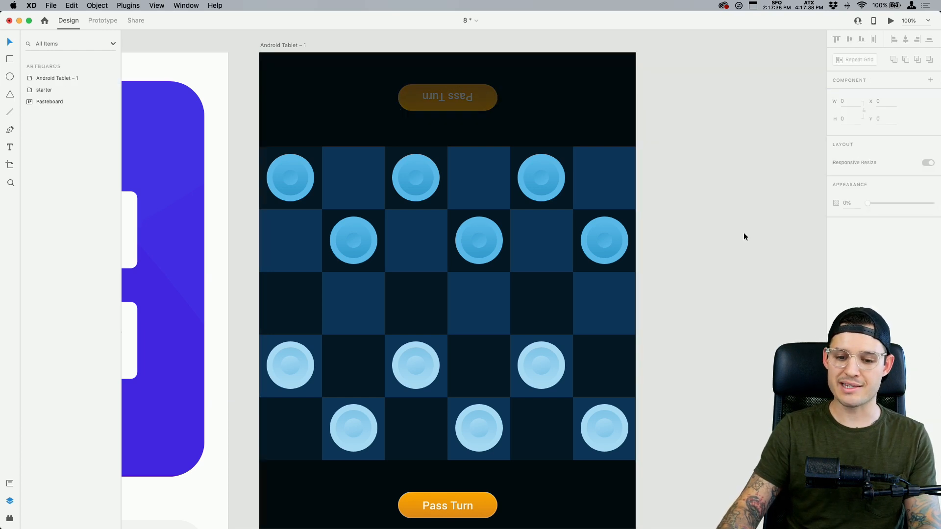
# Save the document with both "Pass Turn" buttons in place.
pyautogui.press('super+minus')
pyautogui.moveTo(738, 250); pyautogui.dragTo(733, 231)
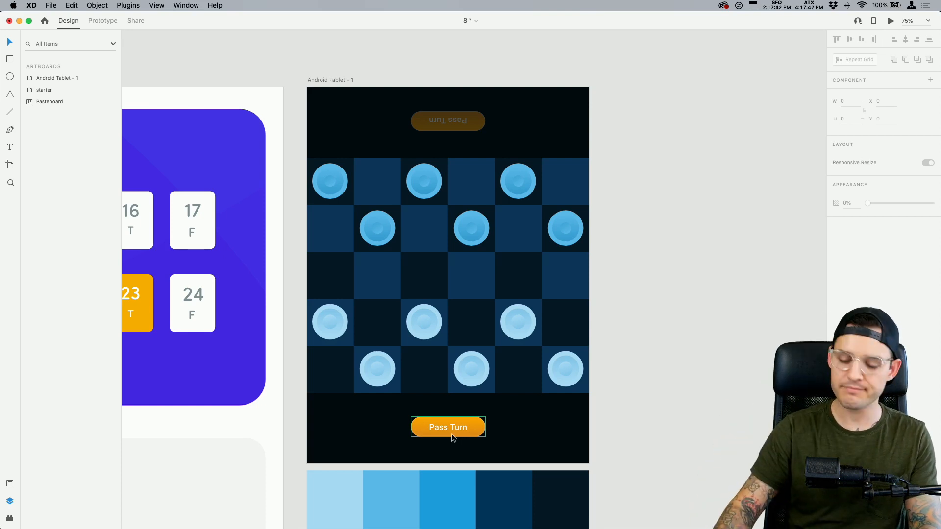
pyautogui.press('super+s')
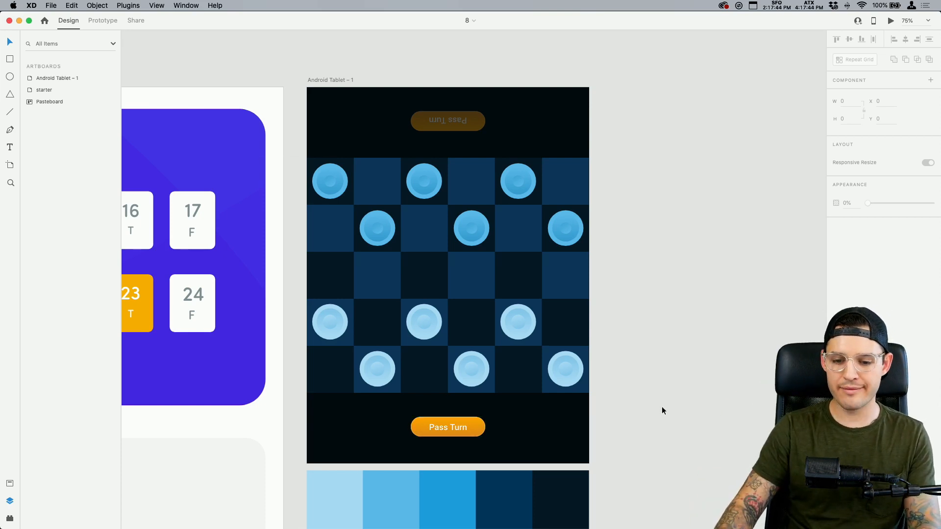
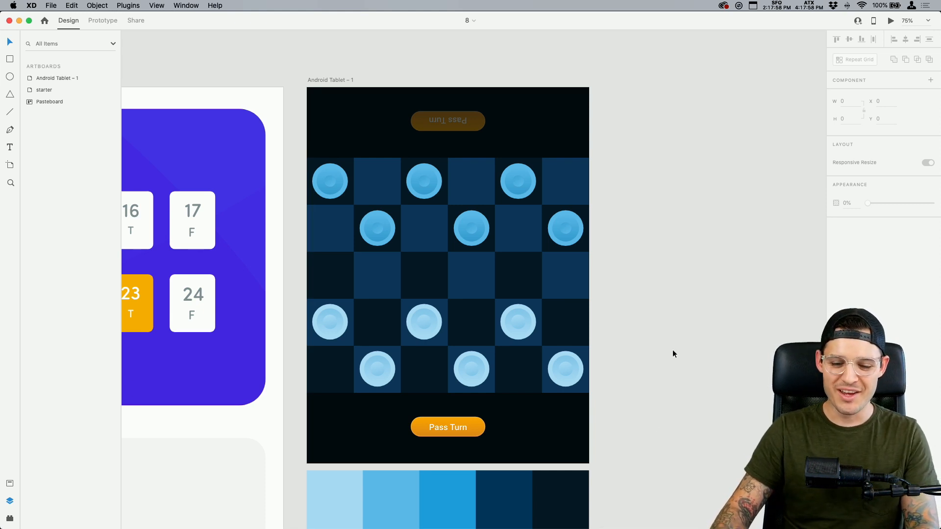
# Move the colour palette image straight down to leave a clear gap below the tablet artboard.
pyautogui.moveTo(671, 357); pyautogui.dragTo(636, 345)
pyautogui.moveTo(660, 415); pyautogui.dragTo(666, 304)
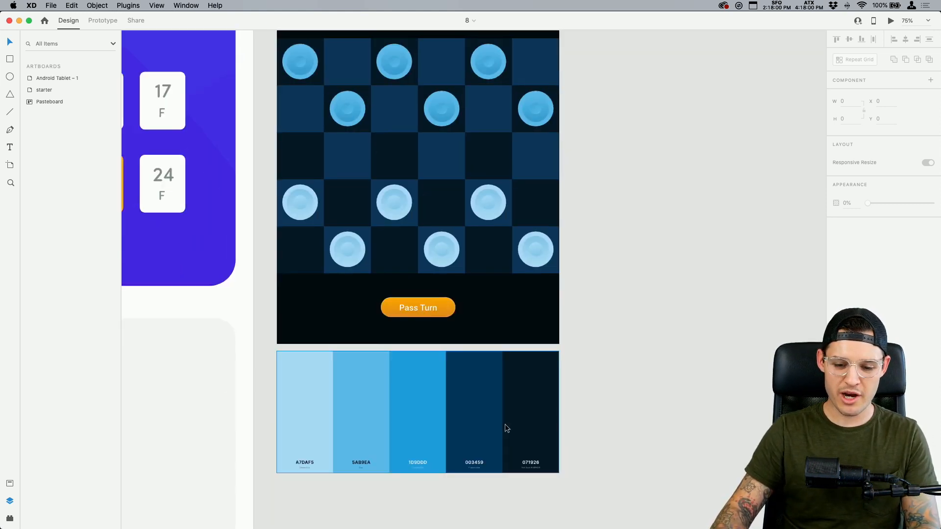
pyautogui.moveTo(505, 425); pyautogui.dragTo(505, 501)
pyautogui.click(639, 352)
pyautogui.moveTo(641, 254); pyautogui.dragTo(644, 378)
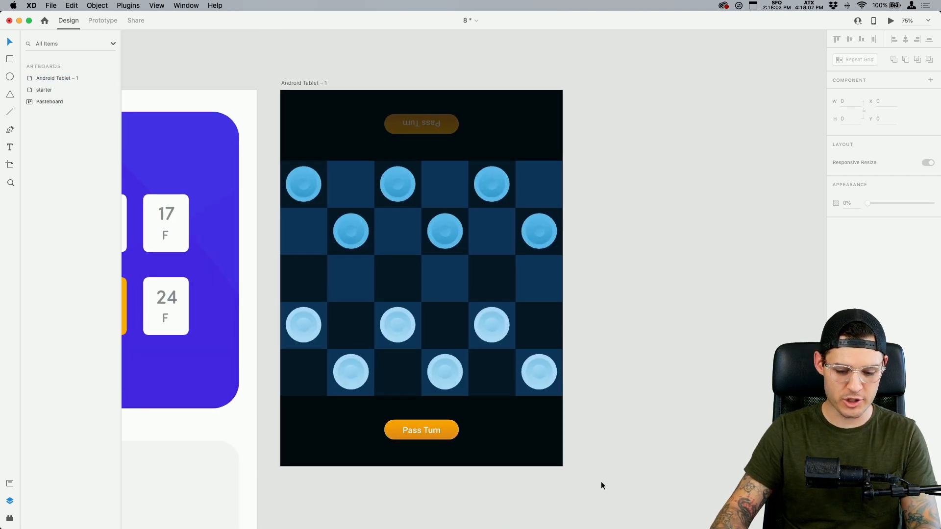
pyautogui.scroll(1, 250, 77)
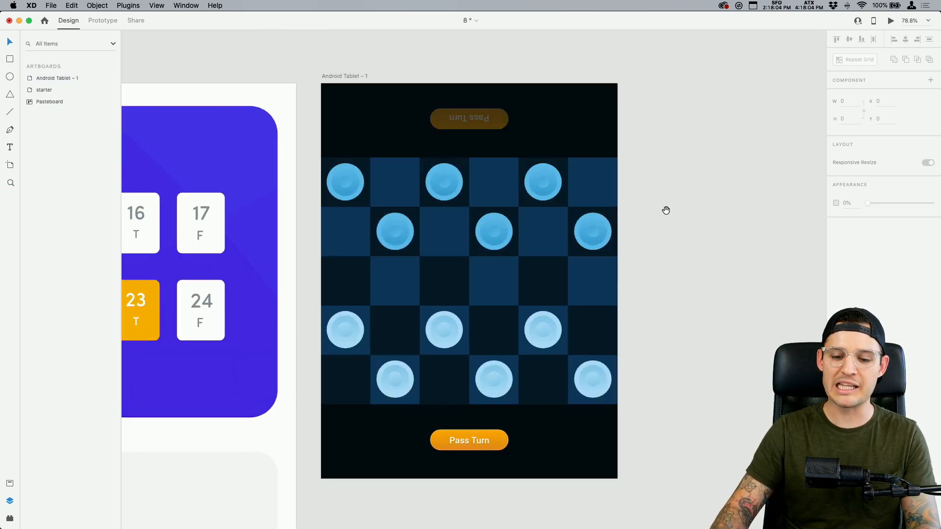
pyautogui.moveTo(666, 210); pyautogui.dragTo(533, 203)
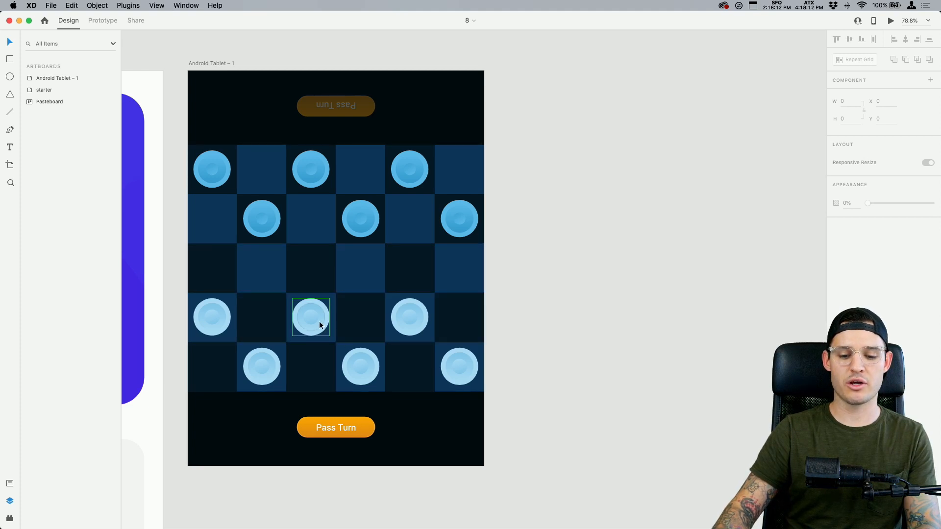
# Shift all six blue checkers one square right and move the overflowing one to the leftmost square of the second row.
pyautogui.moveTo(316, 325); pyautogui.dragTo(267, 274)
pyautogui.press('super+z')
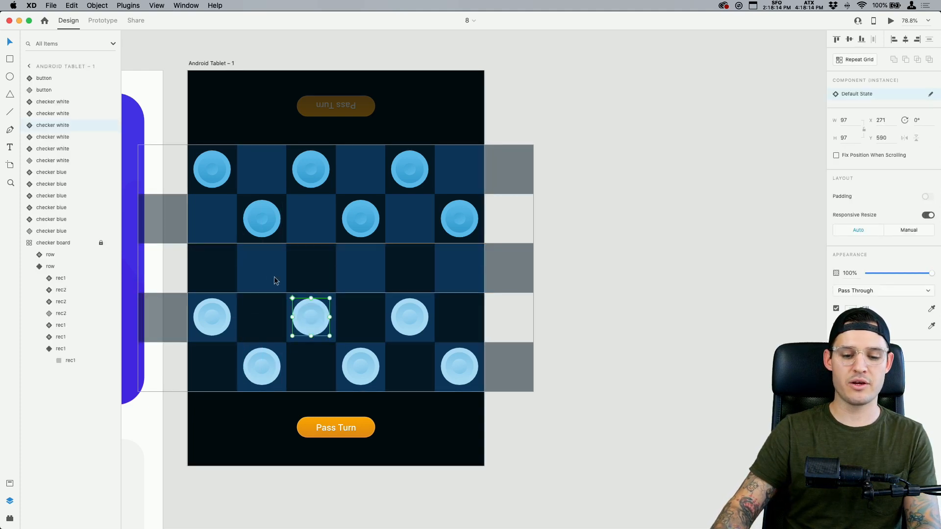
pyautogui.keyDown('shift'); pyautogui.click(428, 181); pyautogui.keyUp('shift')
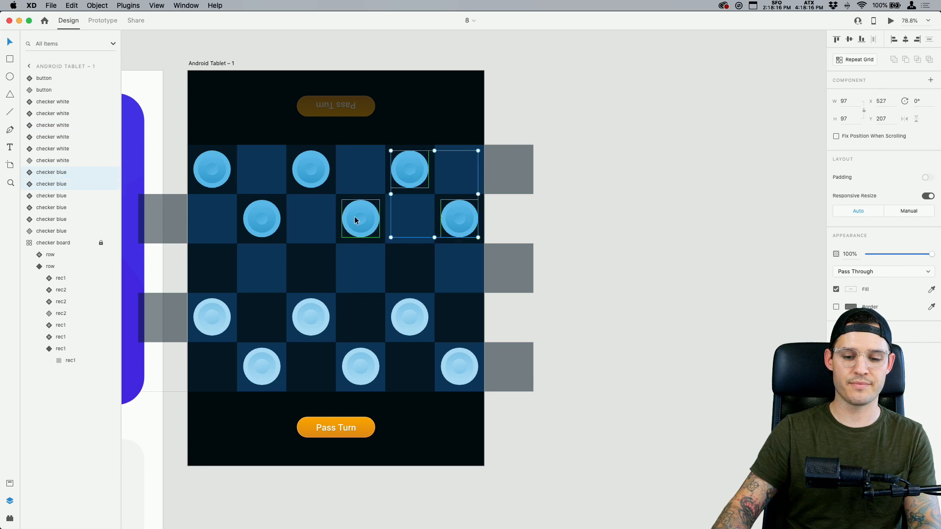
pyautogui.keyDown('shift'); pyautogui.click(361, 218); pyautogui.keyUp('shift')
pyautogui.keyDown('shift'); pyautogui.click(302, 185); pyautogui.keyUp('shift')
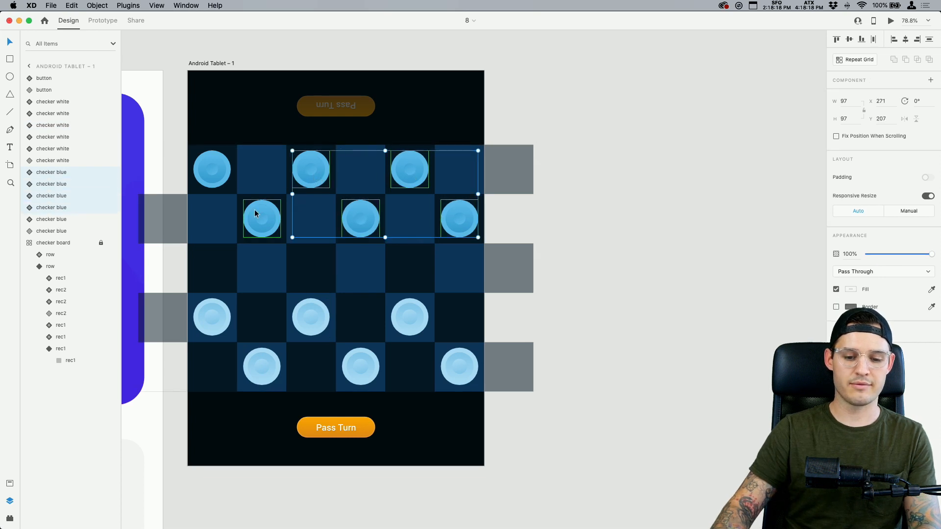
pyautogui.moveTo(220, 180); pyautogui.dragTo(270, 180)
pyautogui.click(611, 259)
pyautogui.moveTo(514, 219); pyautogui.dragTo(241, 220)
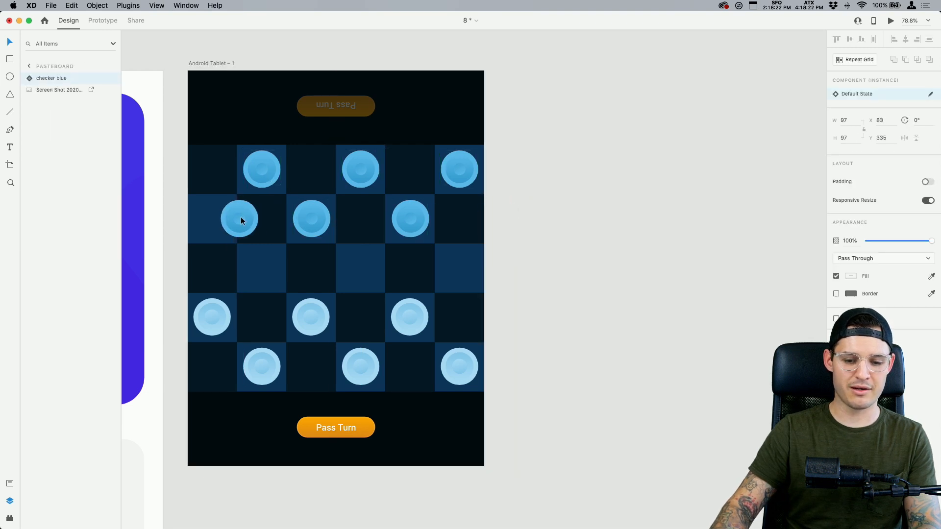
pyautogui.click(661, 231)
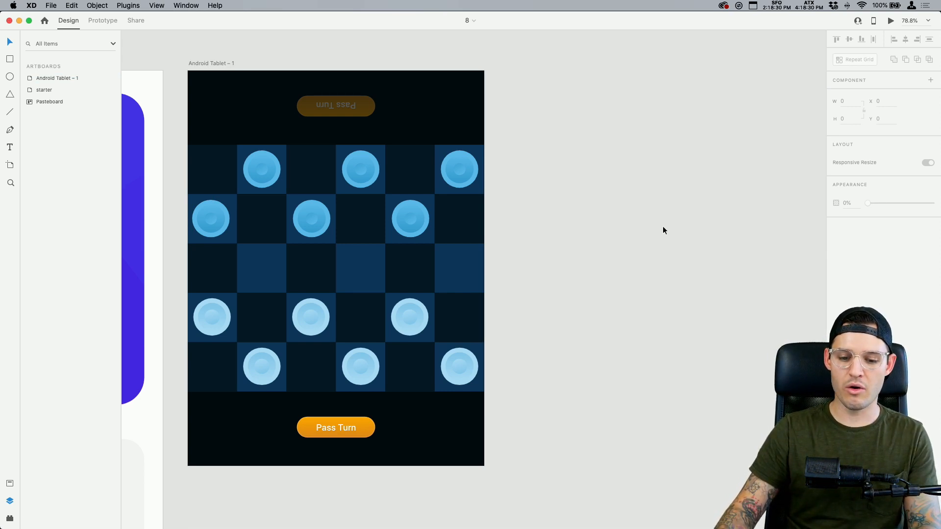
# Unlock the checker board repeat grid and extend it downward by one row.
pyautogui.click(481, 272)
pyautogui.click(137, 145)
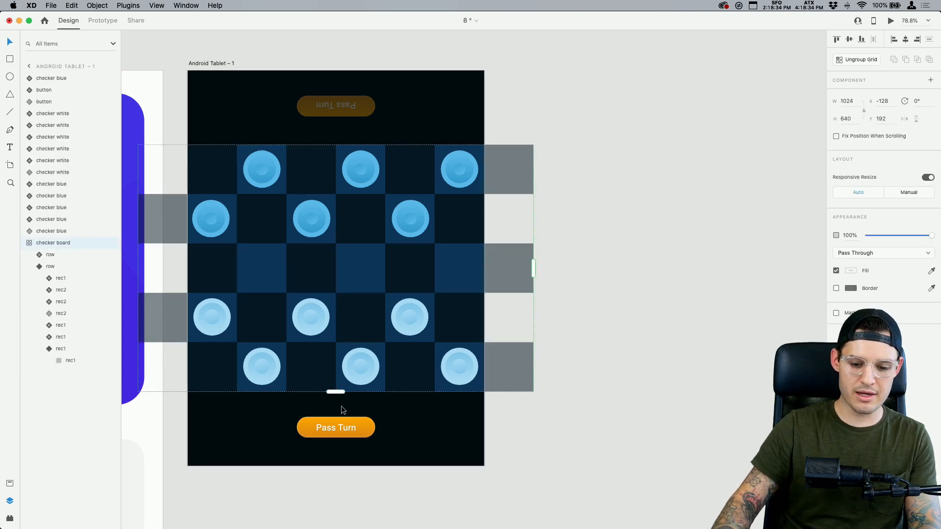
pyautogui.moveTo(341, 392); pyautogui.dragTo(340, 441)
pyautogui.click(589, 401)
# Move all six white checkers one square down and right, placing the overflowing one on the leftmost square of the last row.
pyautogui.doubleClick(459, 366)
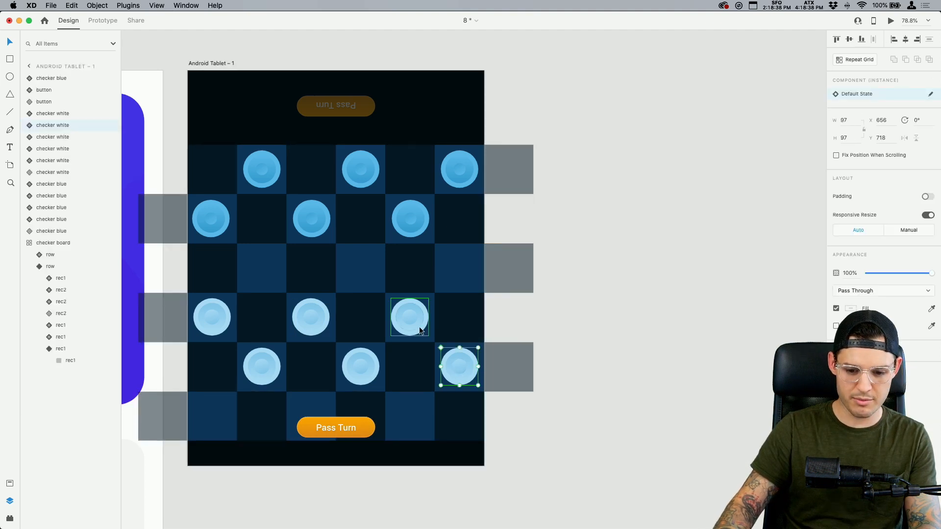
pyautogui.keyDown('shift'); pyautogui.click(418, 325); pyautogui.keyUp('shift')
pyautogui.keyDown('shift'); pyautogui.click(366, 362); pyautogui.keyUp('shift')
pyautogui.keyDown('shift'); pyautogui.click(322, 322); pyautogui.keyUp('shift')
pyautogui.keyDown('shift'); pyautogui.click(223, 320); pyautogui.keyUp('shift')
pyautogui.keyDown('shift'); pyautogui.click(262, 368); pyautogui.keyUp('shift')
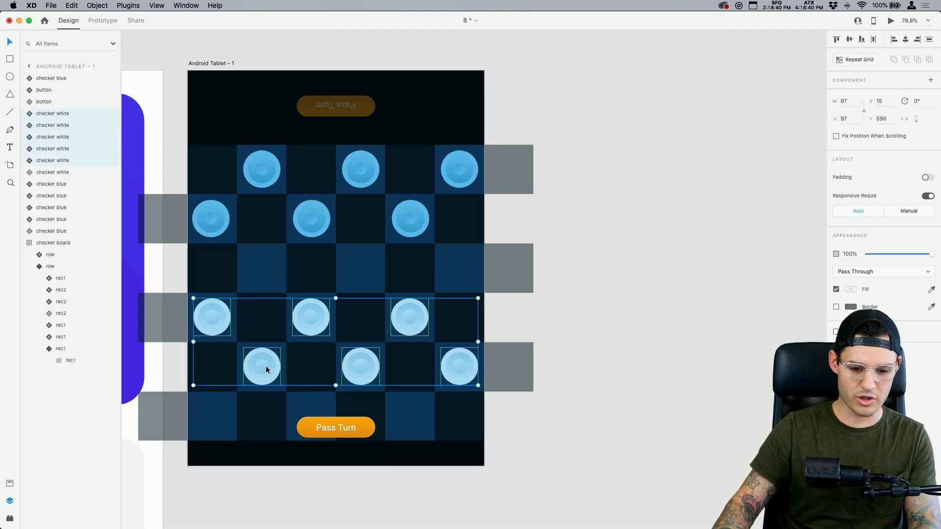
pyautogui.moveTo(263, 367); pyautogui.dragTo(315, 419)
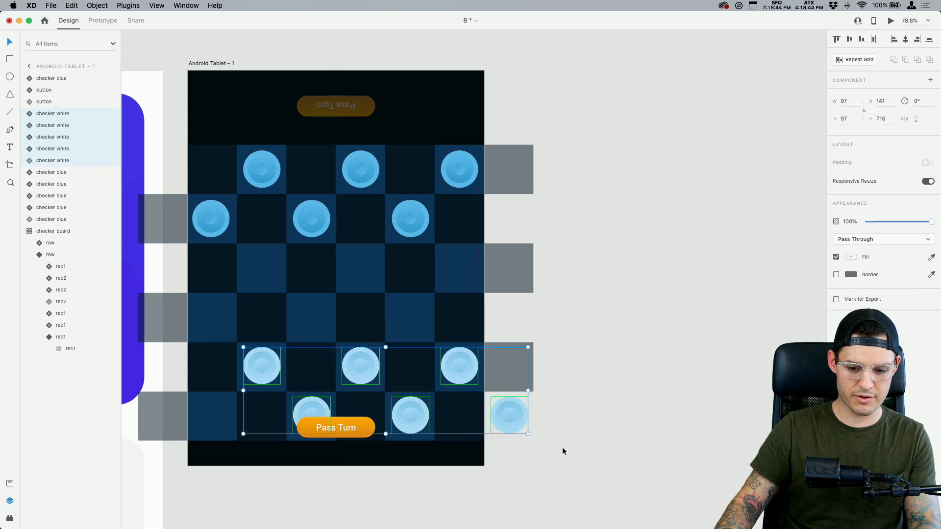
pyautogui.moveTo(509, 416); pyautogui.dragTo(212, 416)
pyautogui.click(630, 340)
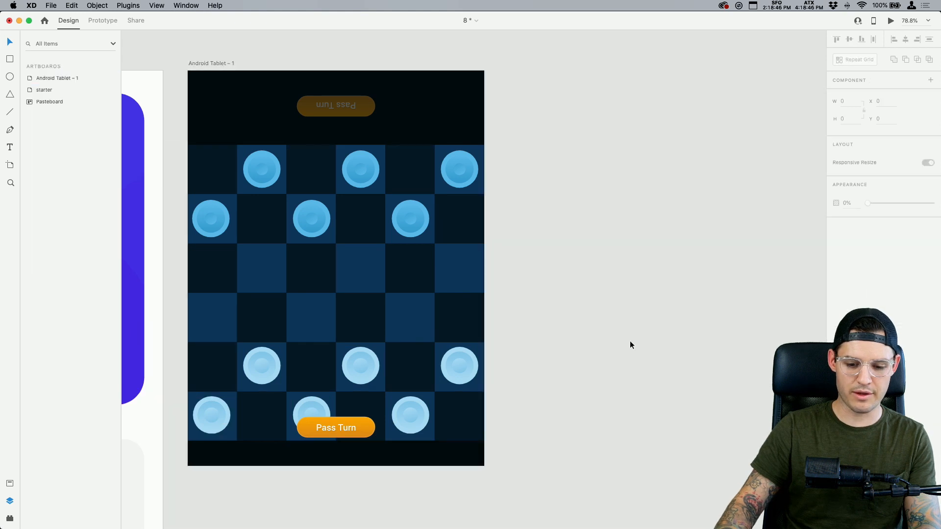
# Park the orange "Pass Turn" button below the artboard and move the board with all its checkers up to Y 129.
pyautogui.click(348, 425)
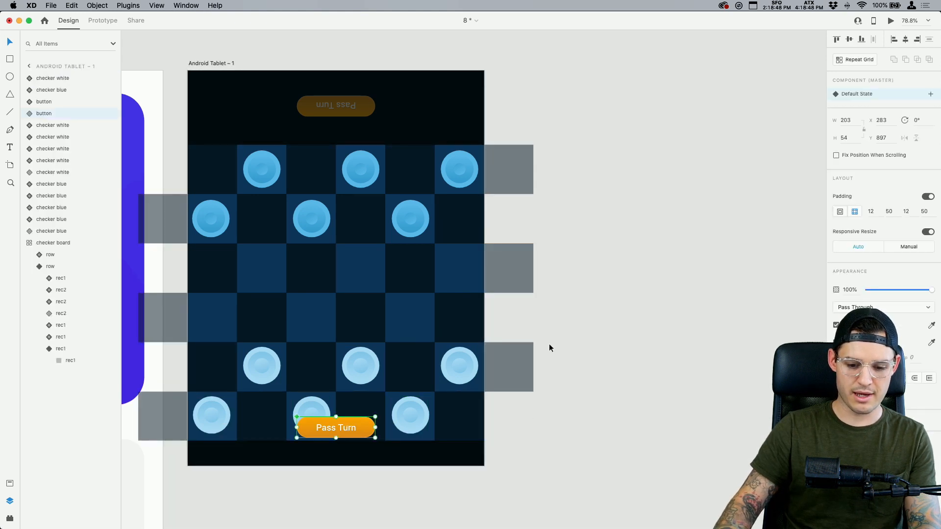
pyautogui.moveTo(354, 425); pyautogui.dragTo(357, 520)
pyautogui.moveTo(553, 428); pyautogui.dragTo(169, 111)
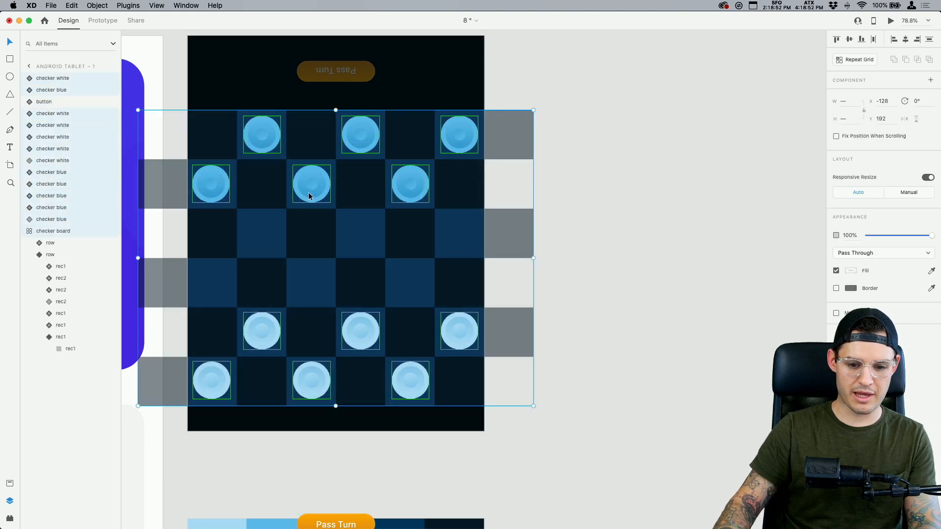
pyautogui.moveTo(310, 189); pyautogui.dragTo(324, 163)
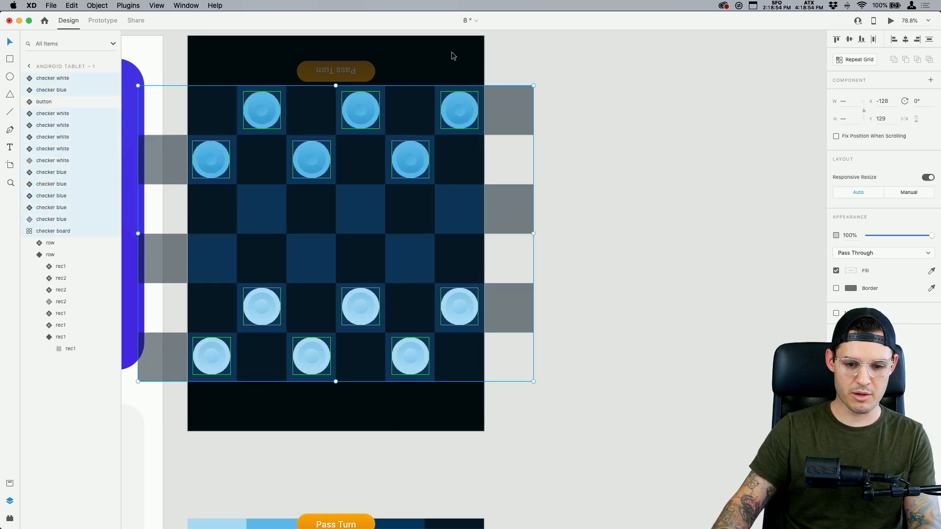
# Move the dimmed button to Y 44 and return the orange "Pass Turn" button to the black strip below the board at Y 934.
pyautogui.moveTo(350, 64); pyautogui.dragTo(350, 55)
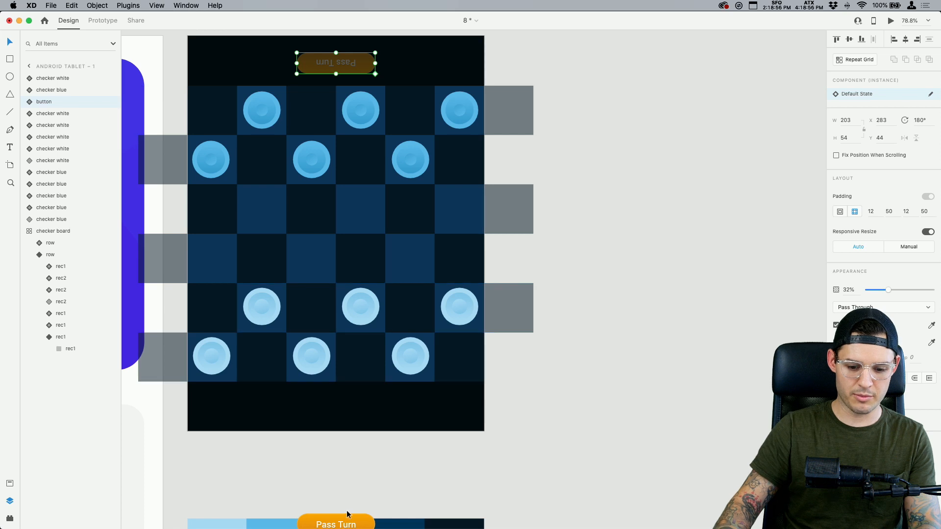
pyautogui.moveTo(347, 514); pyautogui.dragTo(358, 395)
pyautogui.click(683, 250)
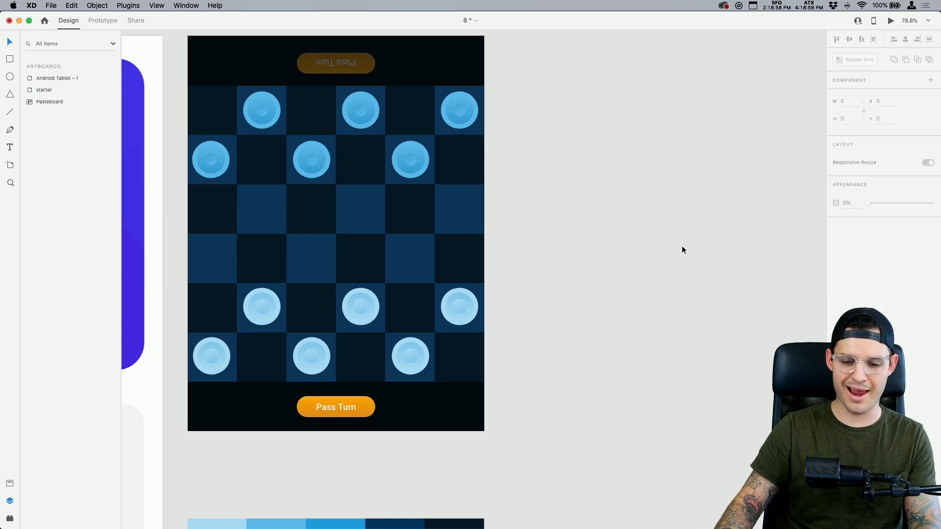
pyautogui.scroll(3, 679, 265)
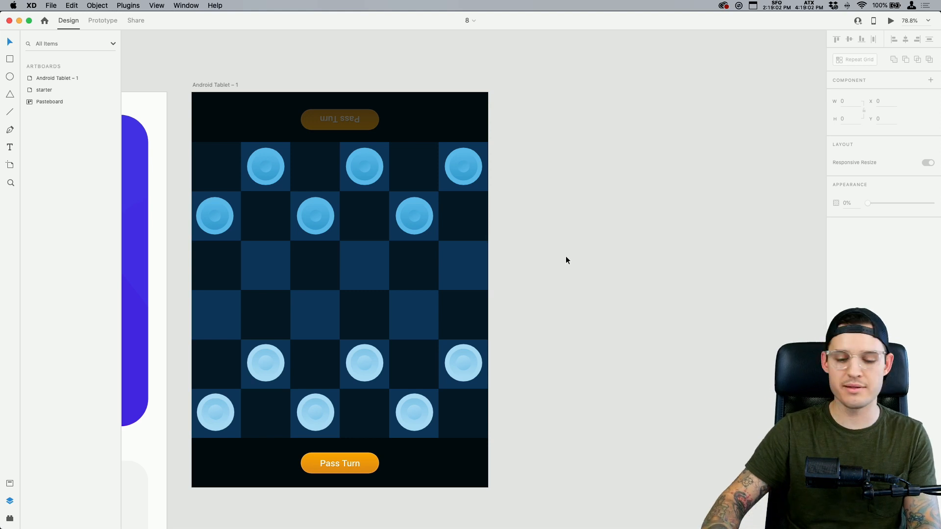
pyautogui.scroll(1, 567, 260)
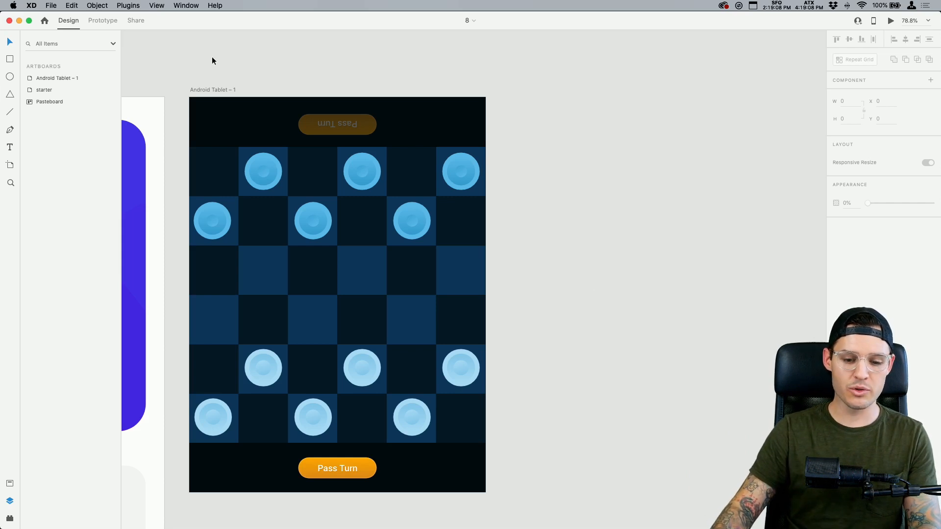
# Duplicate the game artboard to its right and advance the copy's leftmost front-row white checker diagonally up-right to X 273, Y 530.
pyautogui.moveTo(210, 93); pyautogui.dragTo(529, 108)
pyautogui.scroll(-5, 481, 128)
pyautogui.hscroll(5, 481, 129)
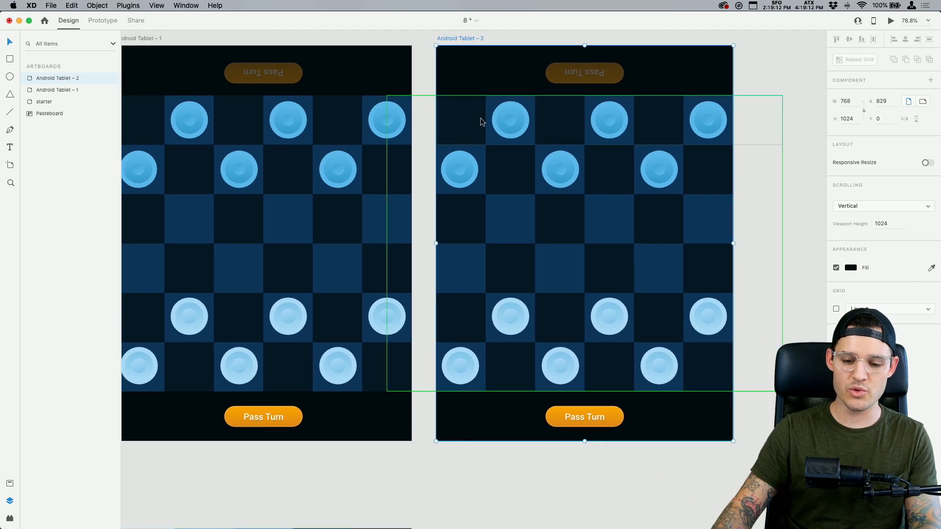
pyautogui.doubleClick(519, 320)
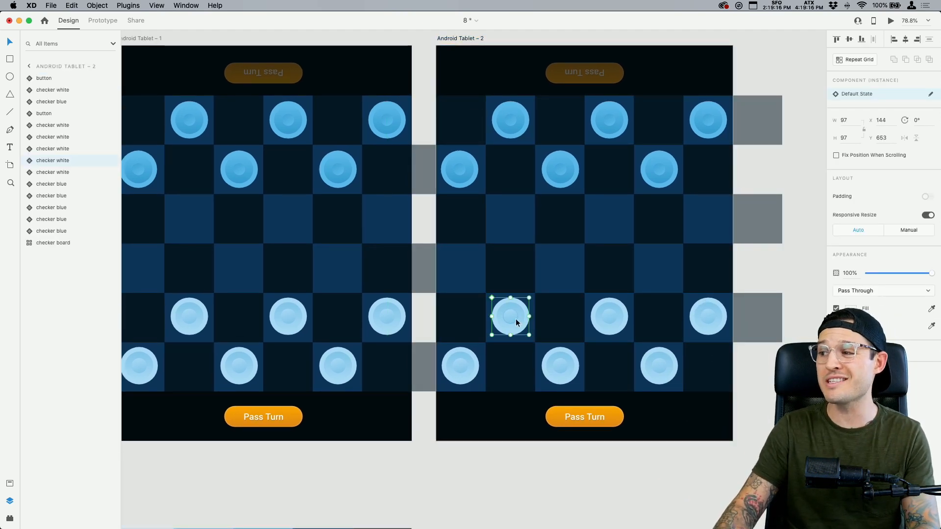
pyautogui.moveTo(518, 323); pyautogui.dragTo(567, 276)
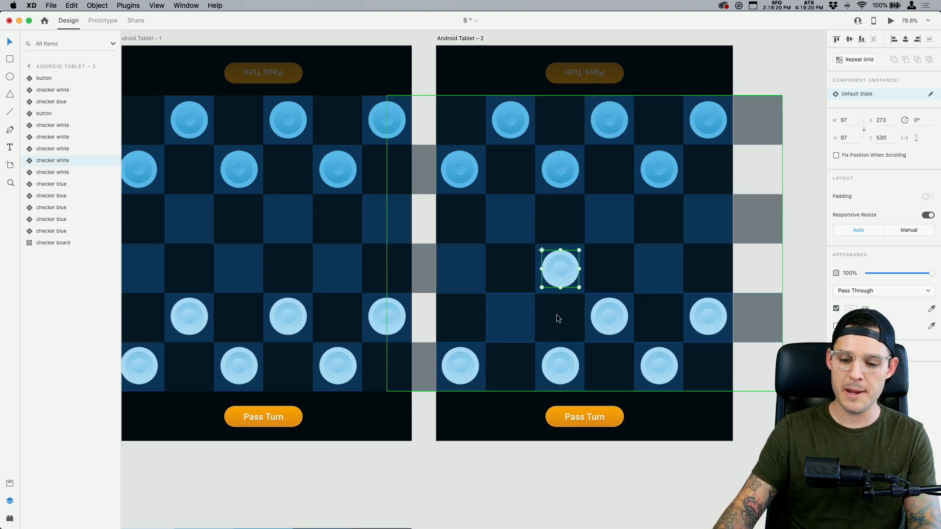
# Duplicate the second artboard to its right and advance the copy's middle front-row blue checker diagonally down-right to X 400, Y 396.
pyautogui.press('super+minus')
pyautogui.moveTo(555, 250); pyautogui.dragTo(372, 273)
pyautogui.moveTo(321, 66); pyautogui.dragTo(625, 84)
pyautogui.moveTo(734, 210); pyautogui.dragTo(598, 230)
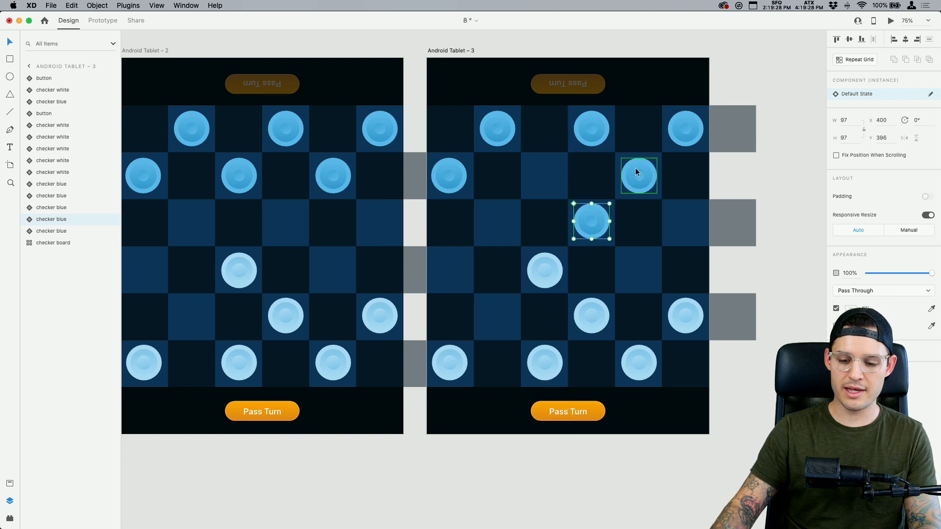
# Duplicate the third artboard to its right and advance the copy's rightmost white checker diagonally up-left to X 529, Y 530.
pyautogui.moveTo(636, 172); pyautogui.dragTo(403, 185)
pyautogui.moveTo(223, 63); pyautogui.dragTo(527, 86)
pyautogui.hscroll(3, 657, 303)
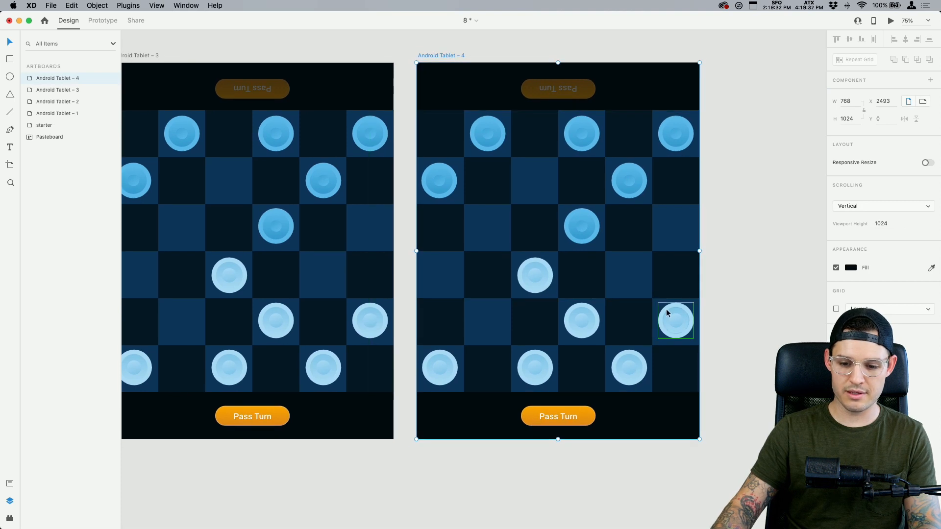
pyautogui.moveTo(666, 309); pyautogui.dragTo(619, 264)
pyautogui.hscroll(1, 621, 261)
pyautogui.hscroll(3, 621, 261)
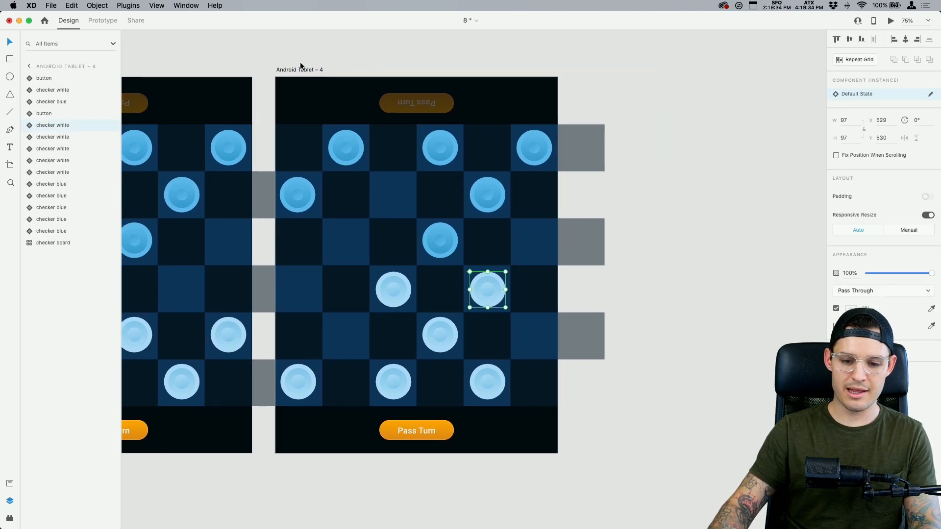
# Duplicate the fourth artboard to its right and jump the copy's advanced blue checker over the white one to X 144, Y 653.
pyautogui.moveTo(300, 64); pyautogui.dragTo(599, 87)
pyautogui.hscroll(3, 588, 147)
pyautogui.moveTo(585, 226); pyautogui.dragTo(495, 326)
# Add a new component state named Inactive to the master "Pass Turn" button at the foot of Android Tablet – 1.
pyautogui.hscroll(-10, 553, 263)
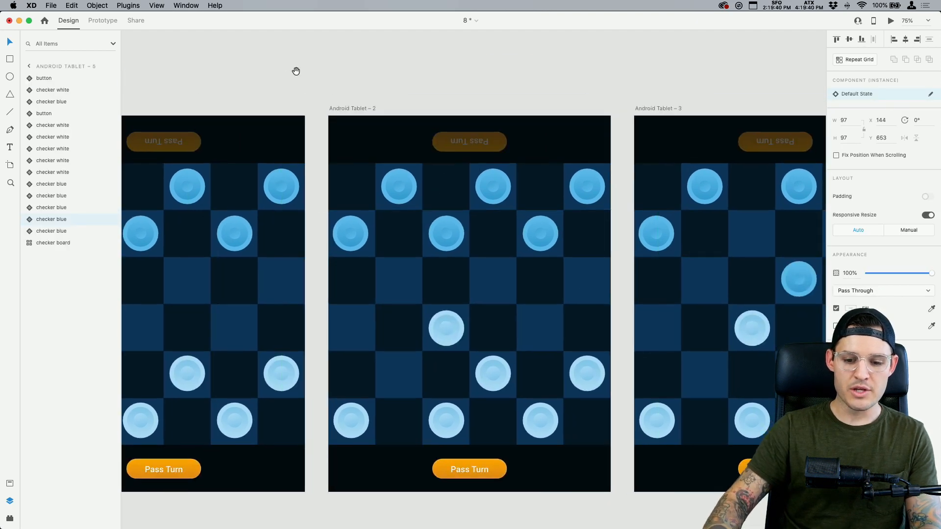
pyautogui.hscroll(-5, 465, 42)
pyautogui.click(680, 457)
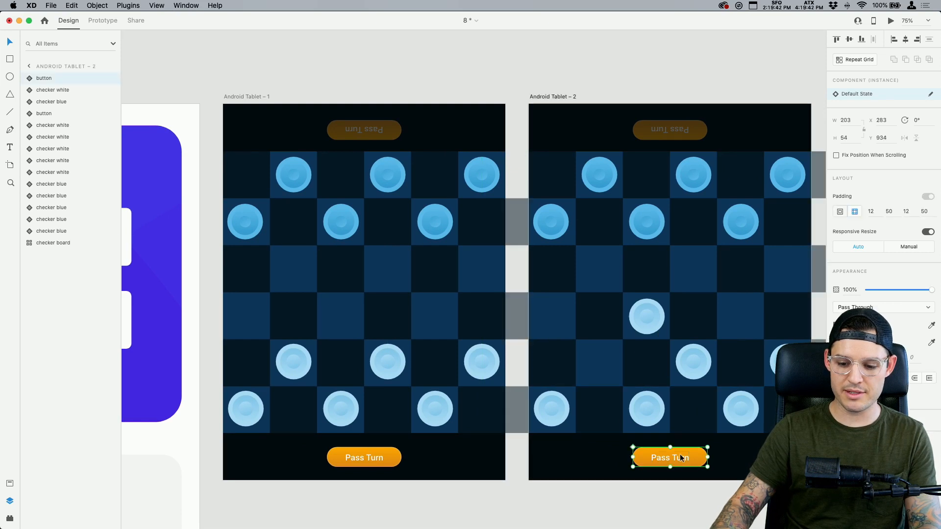
pyautogui.click(361, 464)
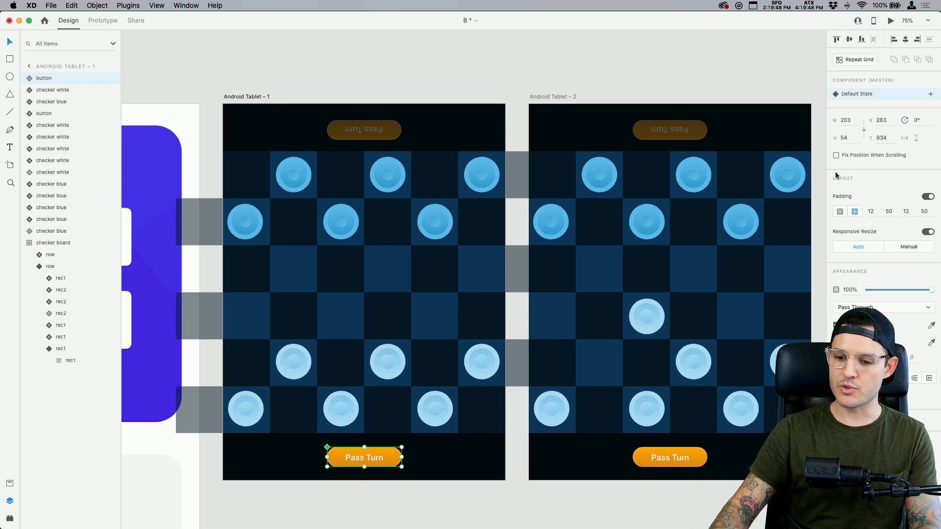
pyautogui.click(931, 94)
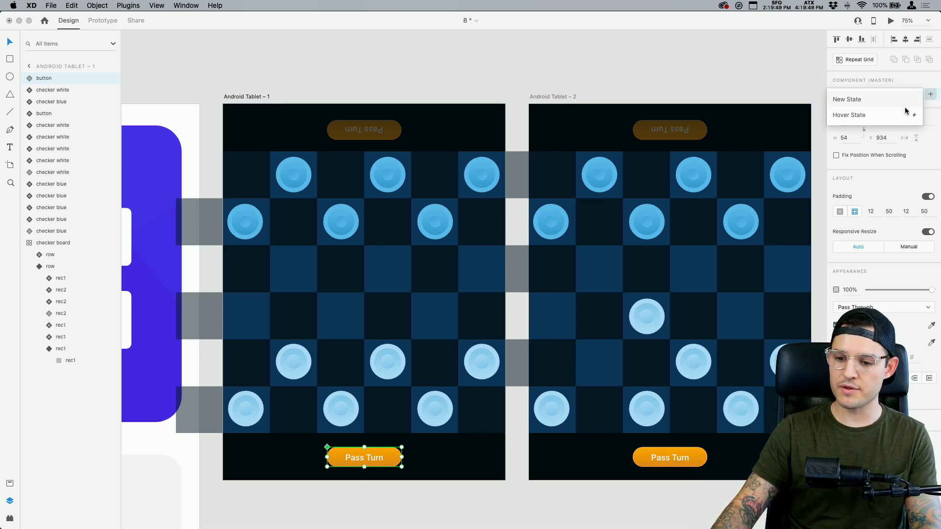
pyautogui.click(868, 99)
pyautogui.write('Inacti')
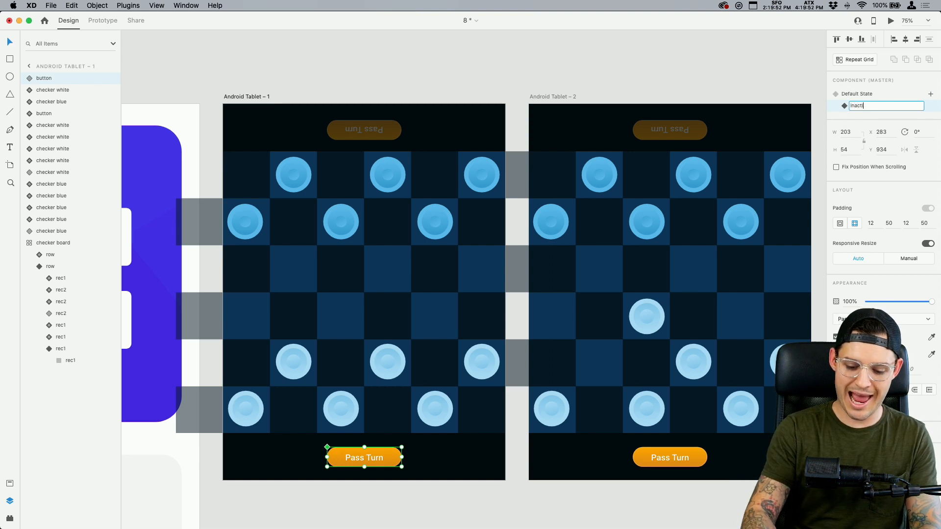
pyautogui.write('ve')
pyautogui.press('Return')
# Try to dim only the Inactive state by setting the whole master button's opacity to 30%, and restore the Default State to 100%.
pyautogui.click(886, 301)
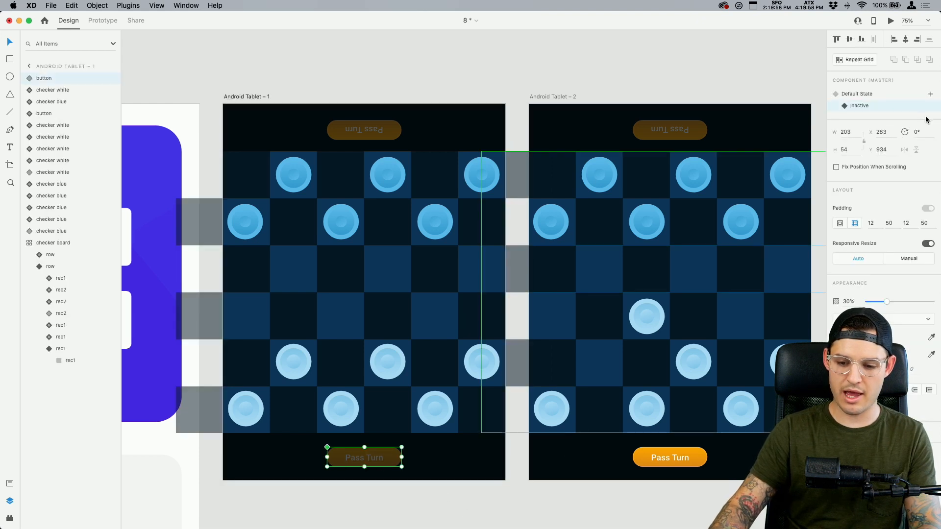
pyautogui.click(861, 94)
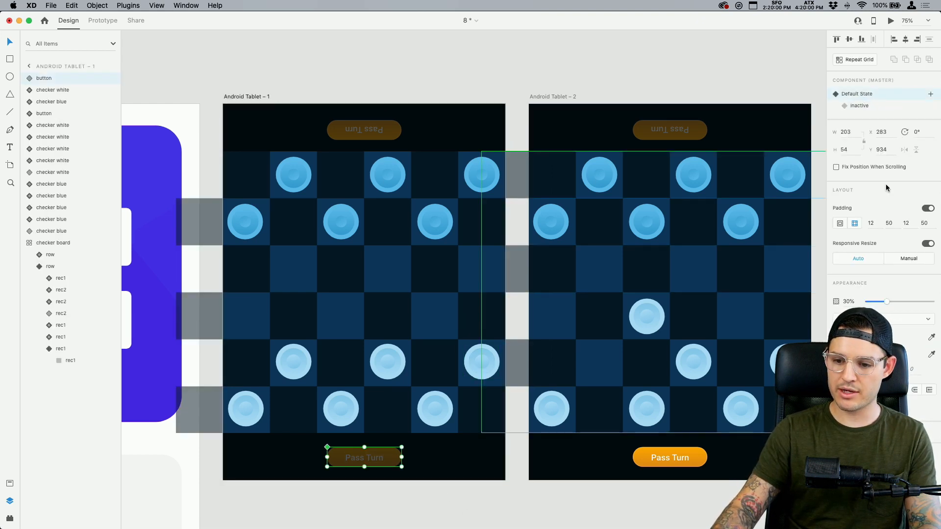
pyautogui.moveTo(887, 302); pyautogui.dragTo(938, 301)
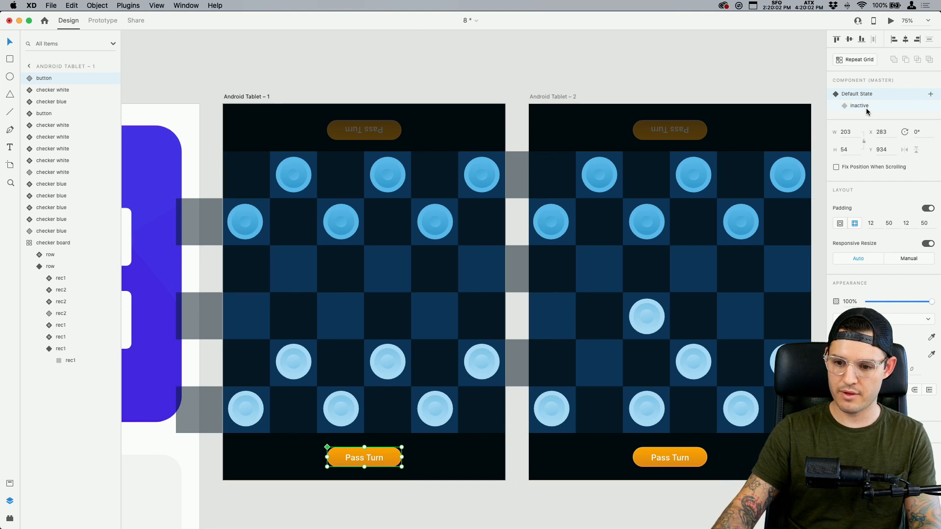
pyautogui.click(886, 301)
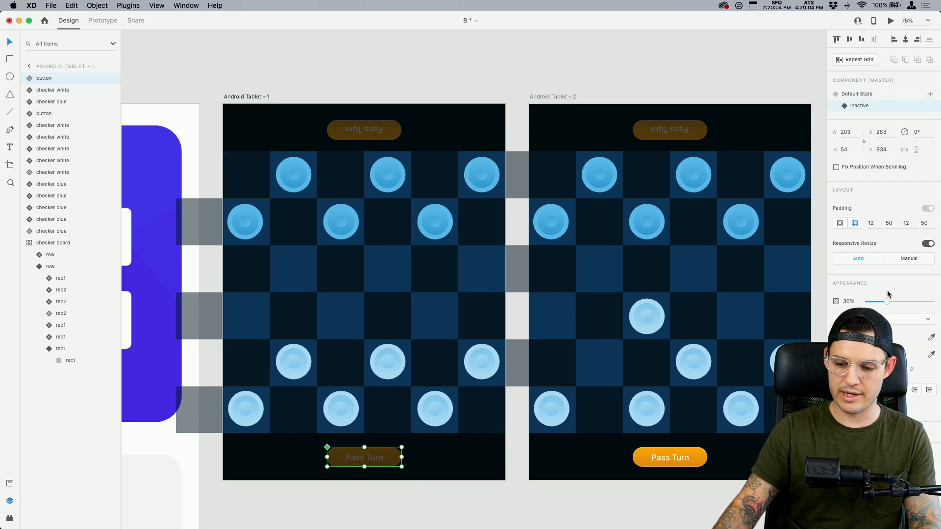
pyautogui.click(868, 94)
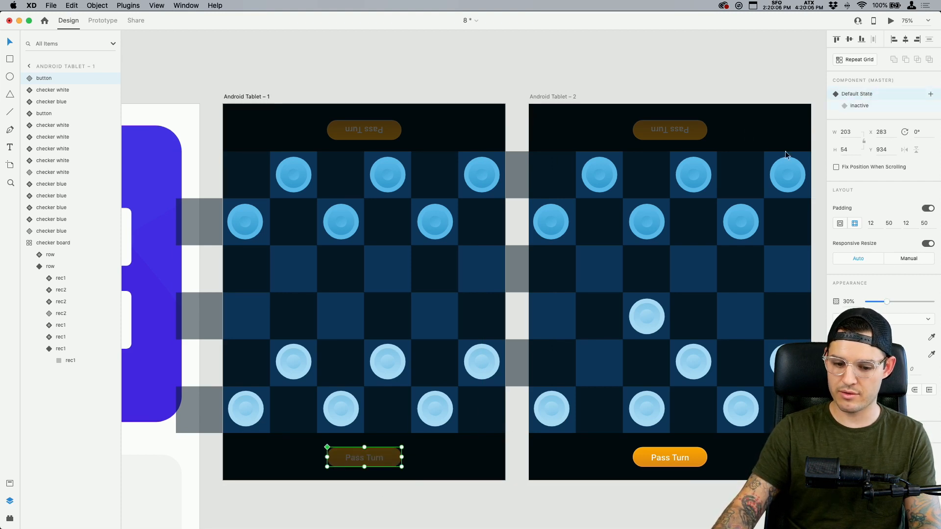
pyautogui.click(394, 478)
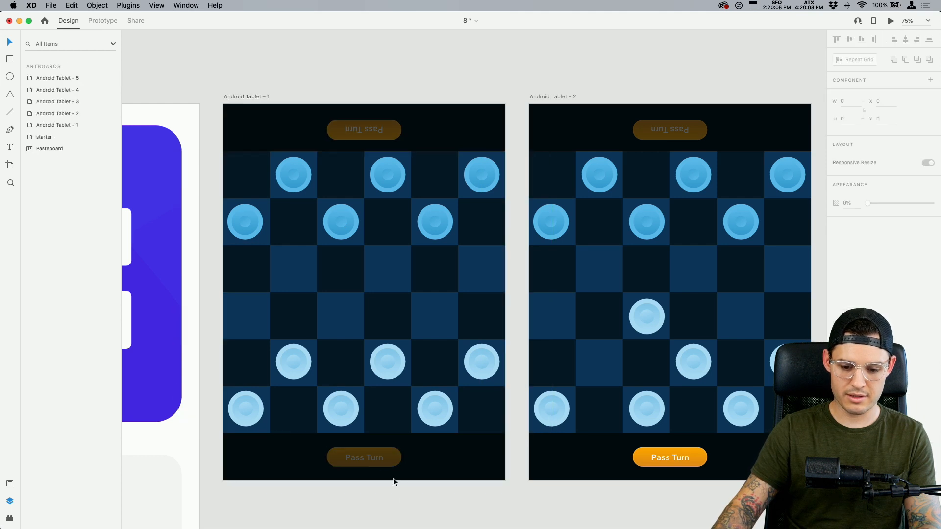
pyautogui.click(379, 458)
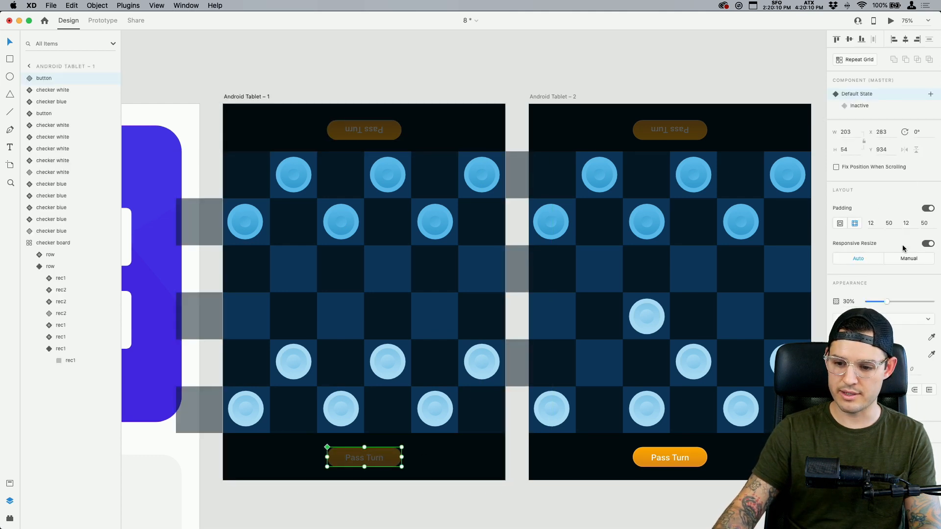
pyautogui.moveTo(890, 302); pyautogui.dragTo(933, 301)
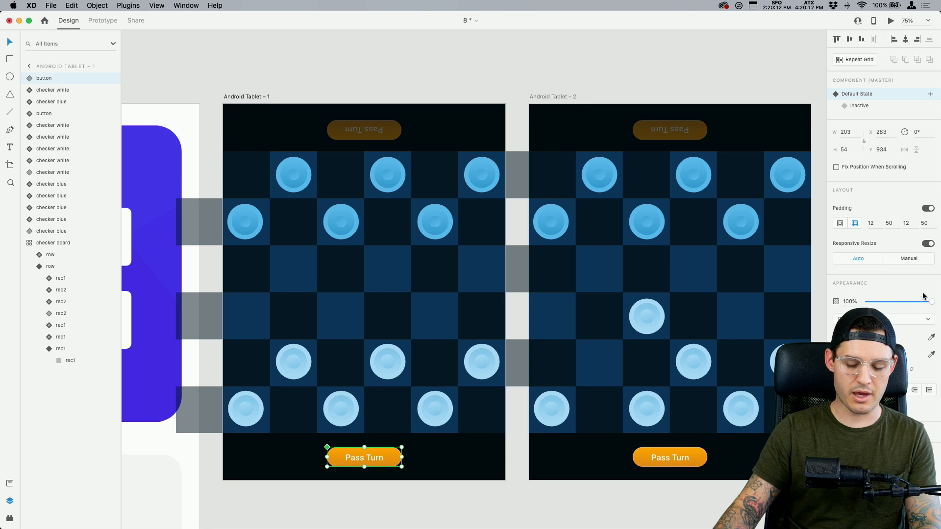
# In the Inactive state, set the opacity of the button's inner "Pass Turn" text and Rectangle 1803 to 32%, and compare both states.
pyautogui.click(863, 106)
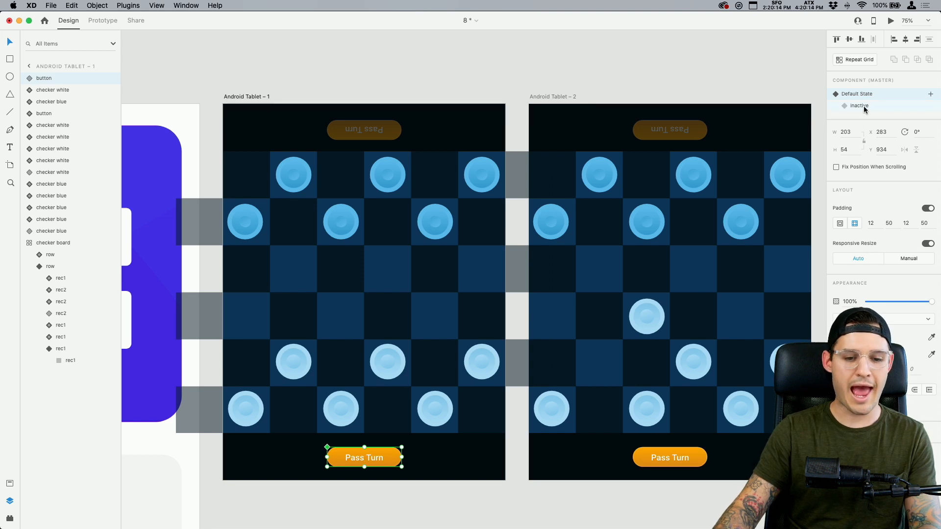
pyautogui.doubleClick(390, 460)
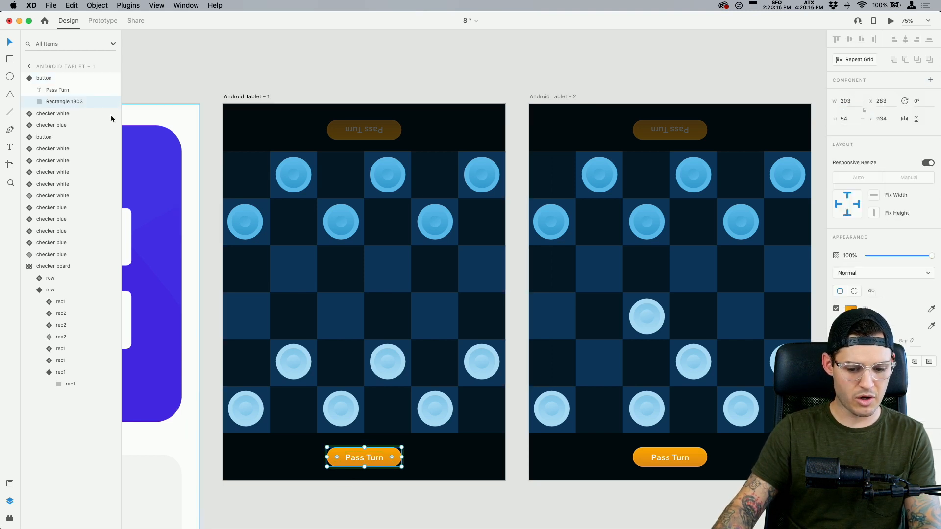
pyautogui.keyDown('shift'); pyautogui.click(51, 92); pyautogui.keyUp('shift')
pyautogui.moveTo(899, 255); pyautogui.dragTo(887, 256)
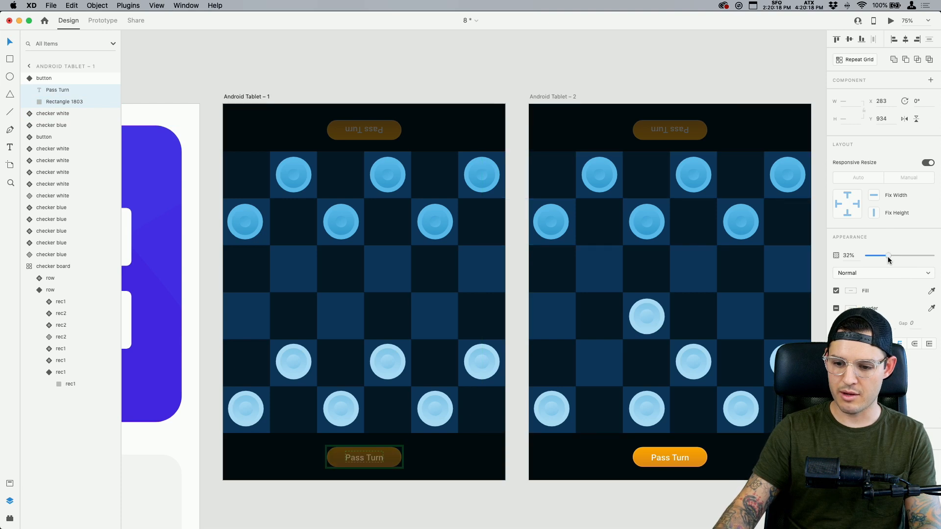
pyautogui.click(508, 471)
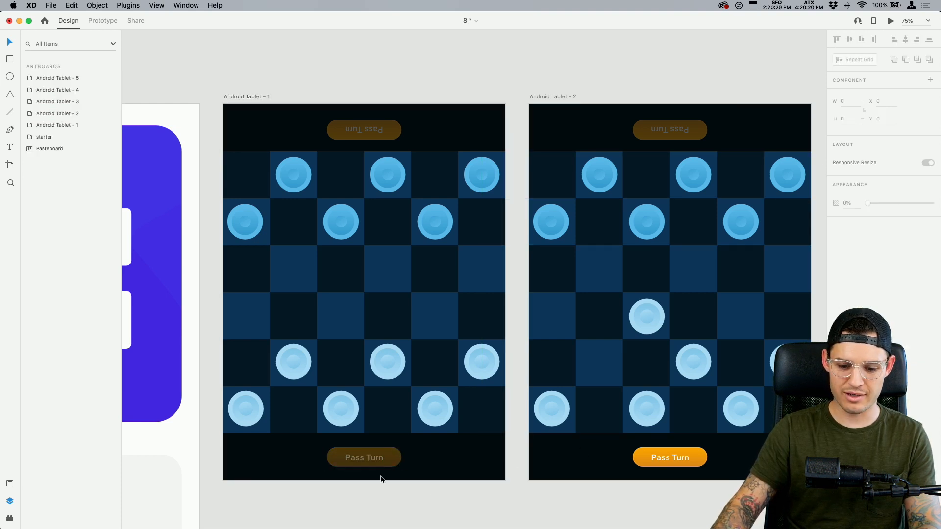
pyautogui.click(380, 468)
pyautogui.click(867, 98)
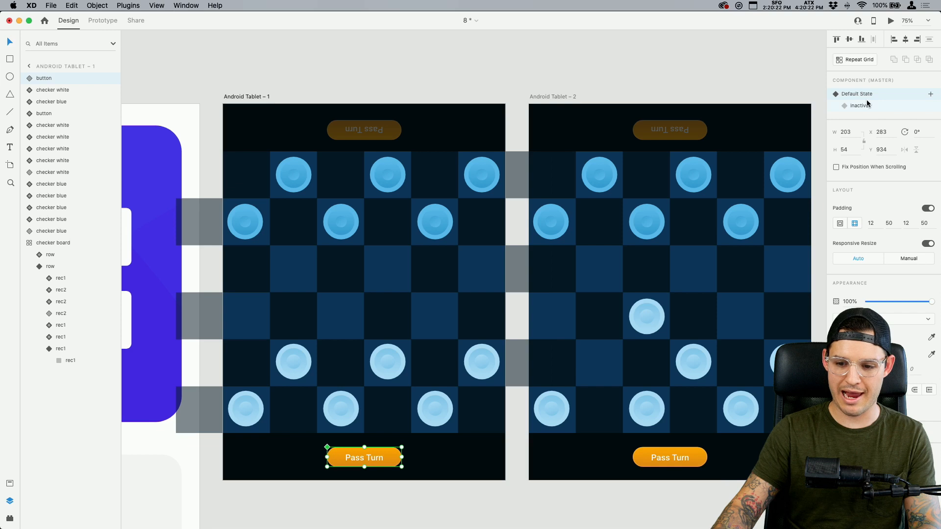
pyautogui.click(861, 105)
pyautogui.click(371, 138)
pyautogui.keyDown('shift'); pyautogui.click(678, 137); pyautogui.keyUp('shift')
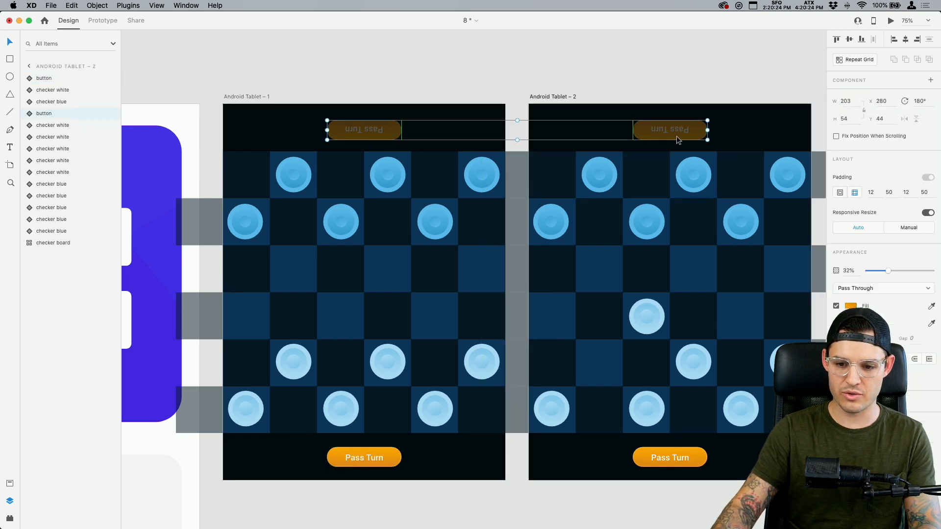
pyautogui.moveTo(692, 134); pyautogui.dragTo(230, 135)
pyautogui.keyDown('shift'); pyautogui.click(520, 133); pyautogui.keyUp('shift')
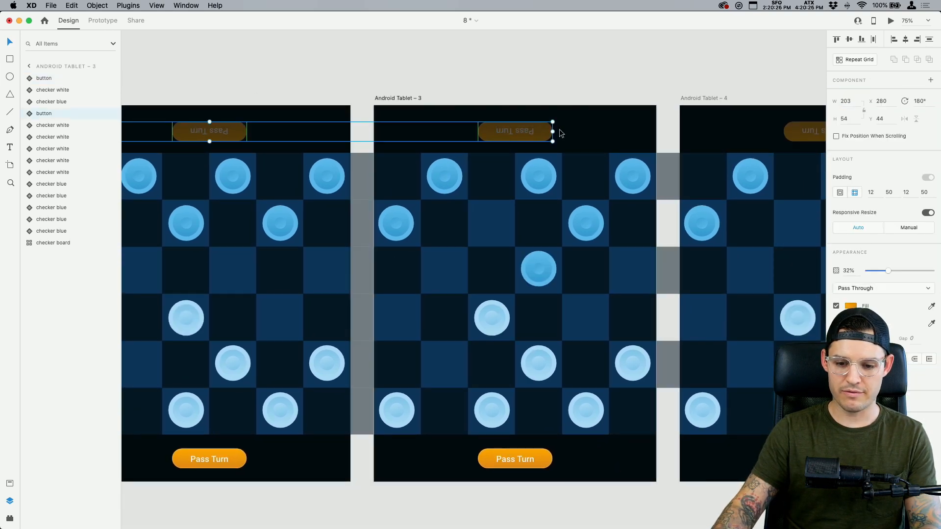
pyautogui.click(594, 94)
# Set the opacity of the upside-down "Pass Turn" button on Android Tablet – 1 to 100%.
pyautogui.hscroll(-5, 594, 94)
pyautogui.click(213, 146)
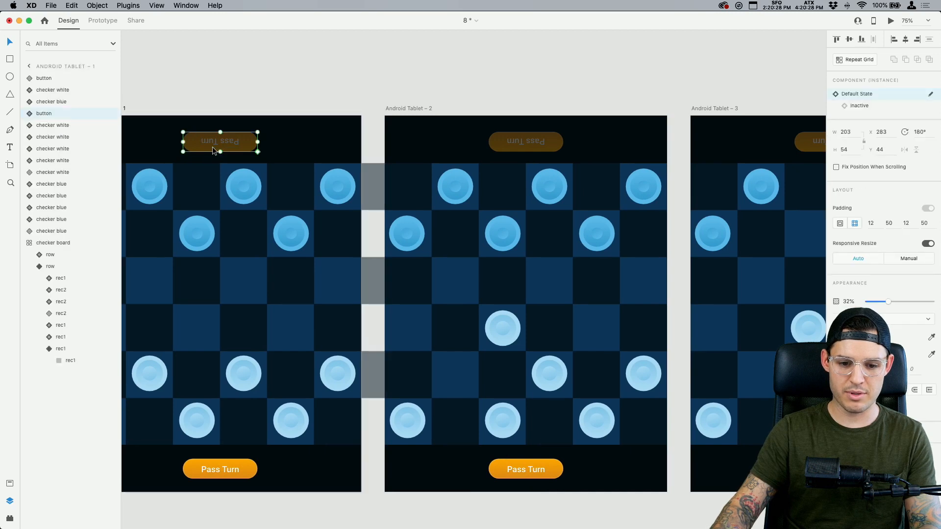
pyautogui.moveTo(889, 303); pyautogui.dragTo(935, 303)
# Set the opacity of the upside-down "Pass Turn" buttons on Android Tablet – 2 through 5 to 100% together.
pyautogui.press('super+minus')
pyautogui.press('super+minus')
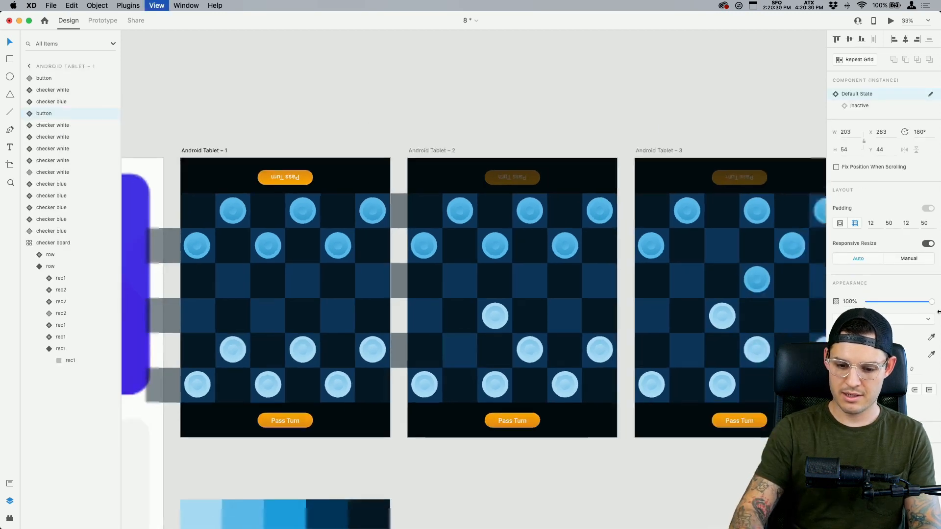
pyautogui.moveTo(430, 214); pyautogui.dragTo(243, 182)
pyautogui.click(303, 202)
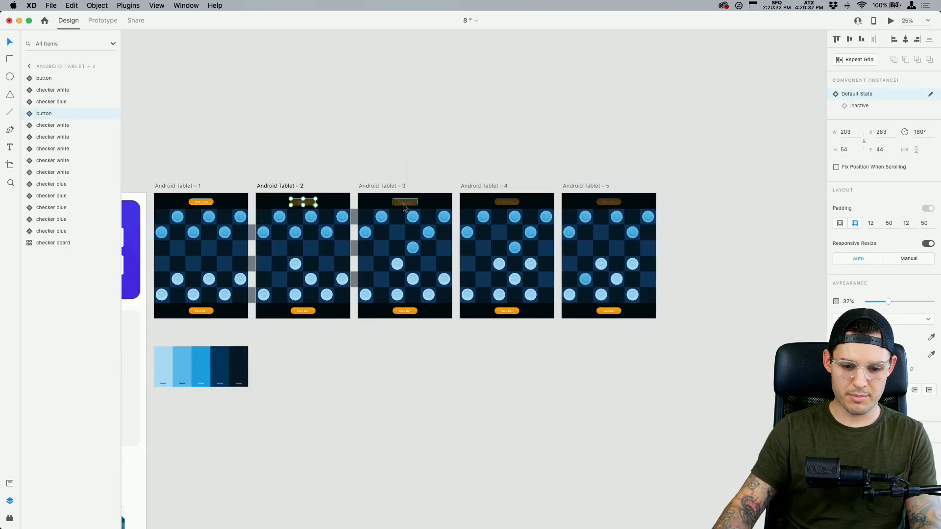
pyautogui.keyDown('shift'); pyautogui.click(405, 202); pyautogui.keyUp('shift')
pyautogui.keyDown('shift'); pyautogui.click(505, 203); pyautogui.keyUp('shift')
pyautogui.keyDown('shift'); pyautogui.click(609, 202); pyautogui.keyUp('shift')
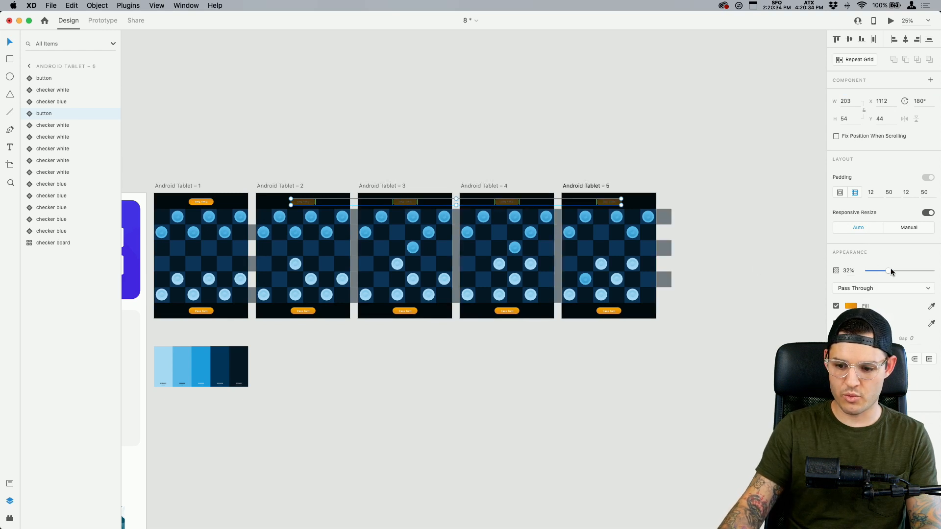
pyautogui.moveTo(890, 271); pyautogui.dragTo(935, 271)
pyautogui.click(292, 147)
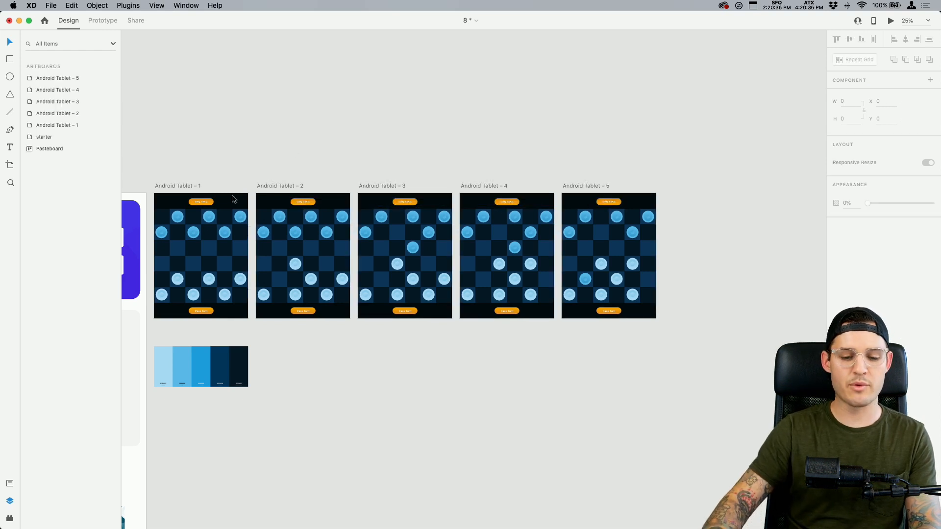
pyautogui.click(206, 201)
pyautogui.keyDown('shift'); pyautogui.click(303, 311); pyautogui.keyUp('shift')
pyautogui.keyDown('shift'); pyautogui.click(414, 203); pyautogui.keyUp('shift')
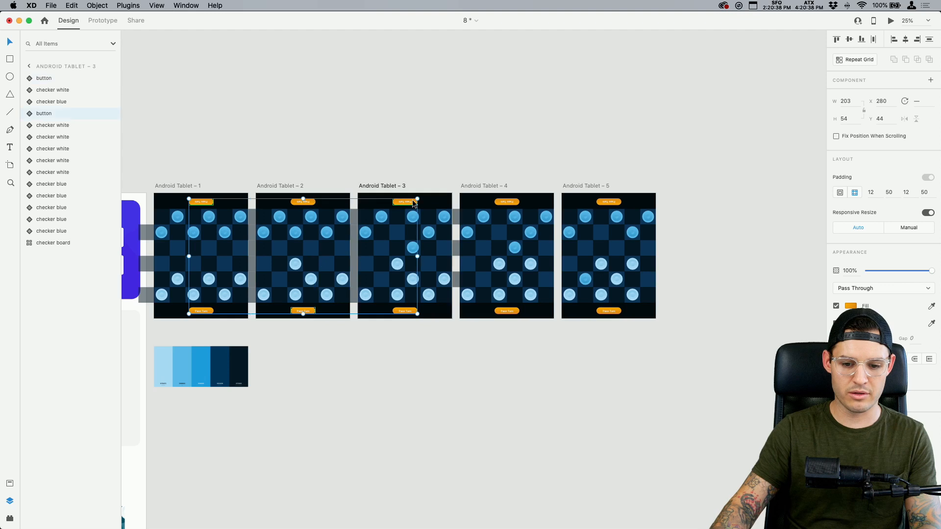
pyautogui.keyDown('shift'); pyautogui.click(508, 311); pyautogui.keyUp('shift')
pyautogui.keyDown('shift'); pyautogui.click(608, 203); pyautogui.keyUp('shift')
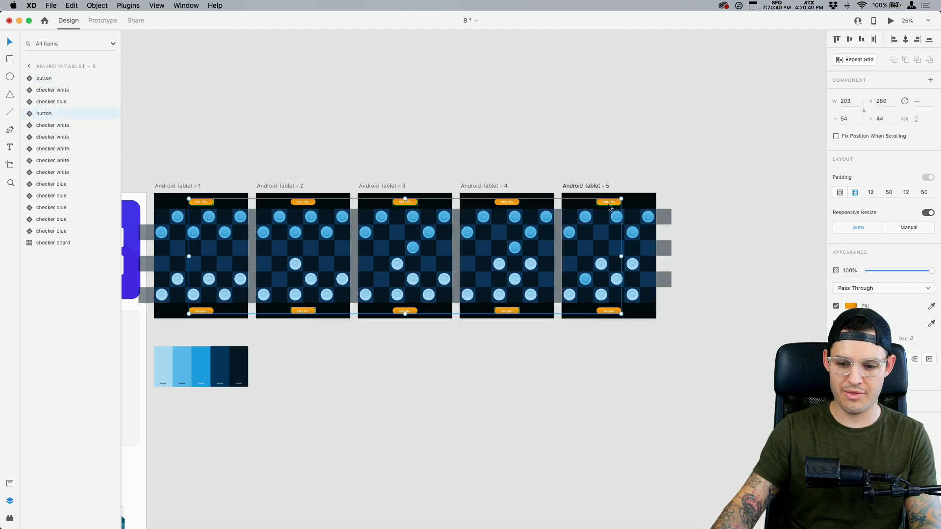
pyautogui.click(244, 191)
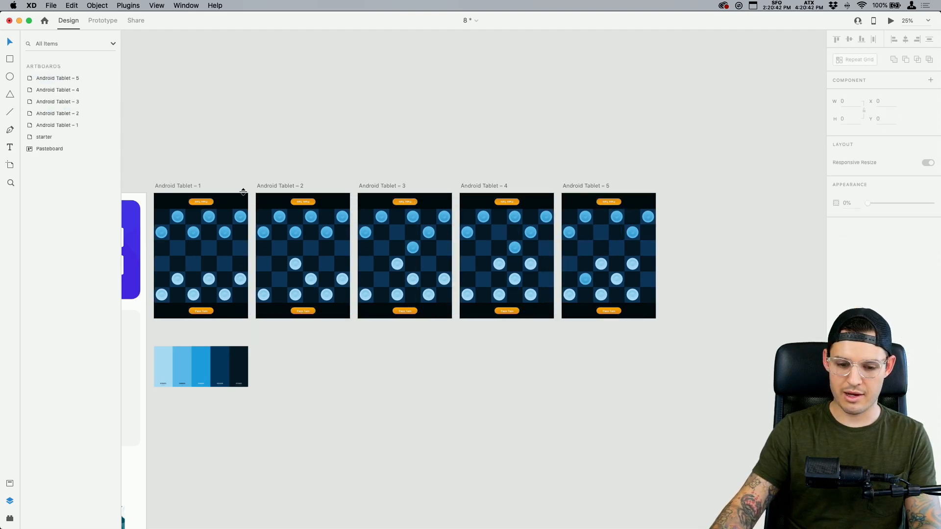
# Switch the upside-down "Pass Turn" buttons on Android Tablet – 1, 3 and 5 and the upright ones on 2 and 4 to Inactive.
pyautogui.click(212, 202)
pyautogui.click(862, 106)
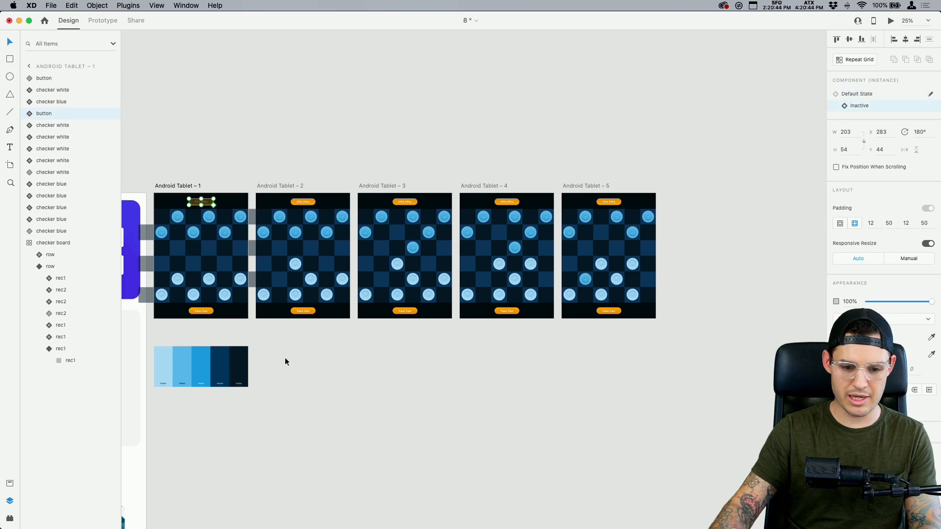
pyautogui.click(309, 312)
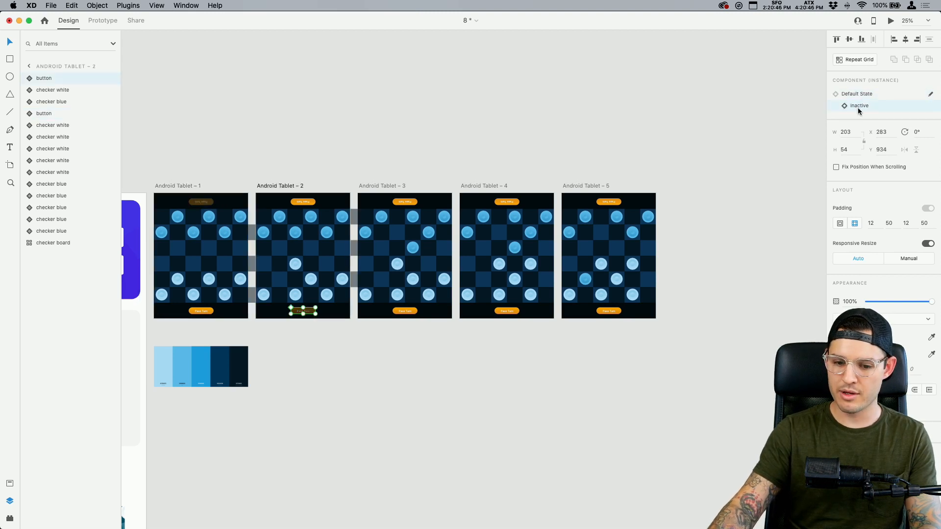
pyautogui.click(405, 201)
pyautogui.click(861, 106)
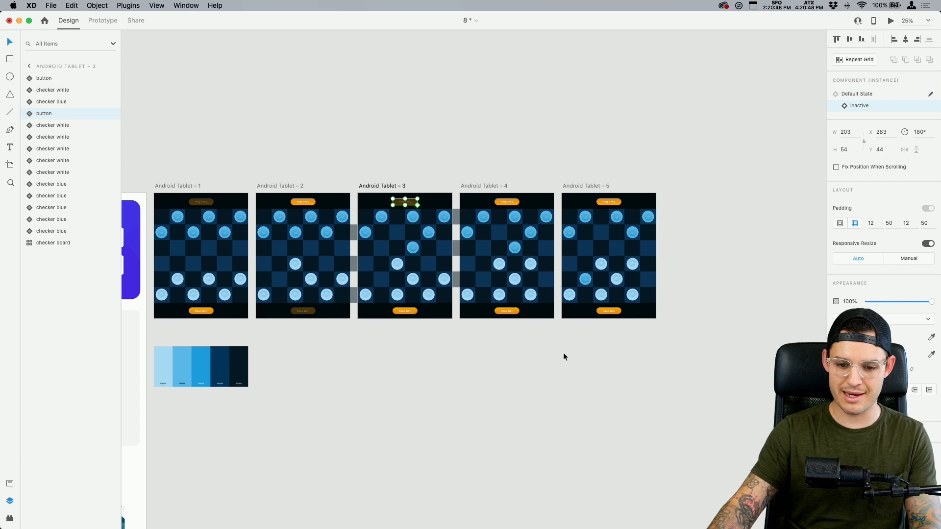
pyautogui.click(504, 310)
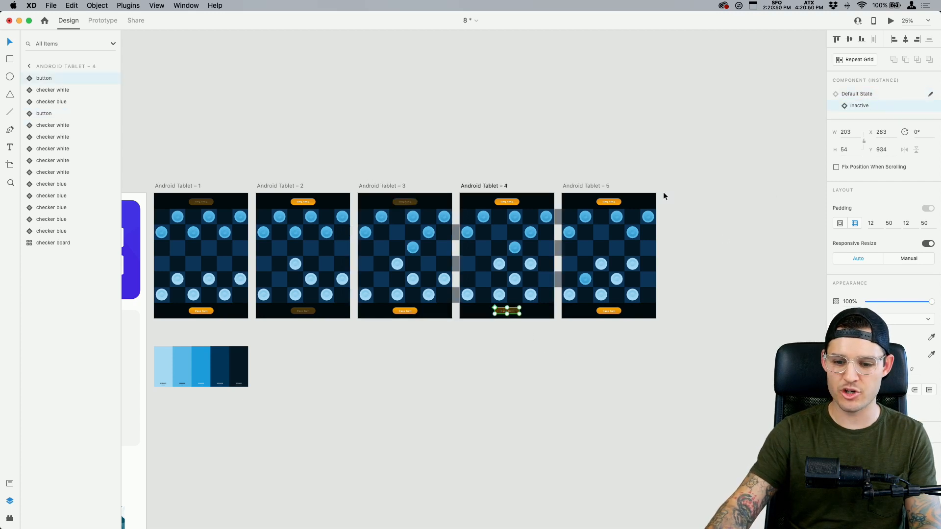
pyautogui.click(604, 205)
pyautogui.click(861, 106)
pyautogui.click(296, 179)
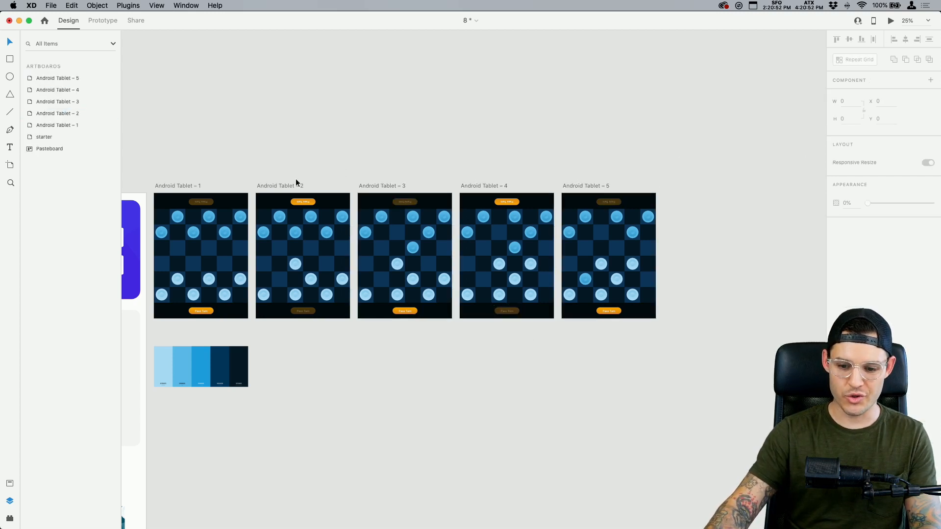
pyautogui.hscroll(-2, 229, 177)
pyautogui.moveTo(220, 179); pyautogui.dragTo(382, 349)
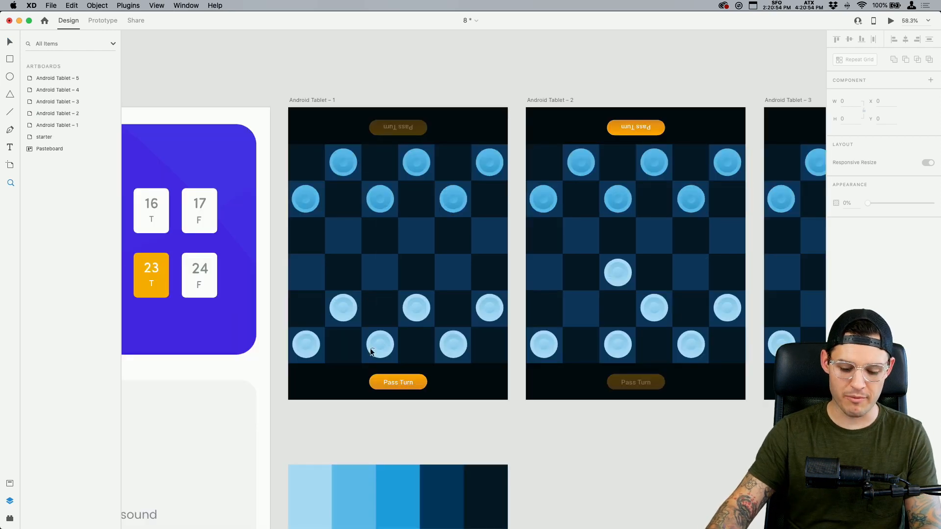
pyautogui.moveTo(301, 431); pyautogui.dragTo(654, 80)
pyautogui.press('v')
pyautogui.hscroll(1, 602, 85)
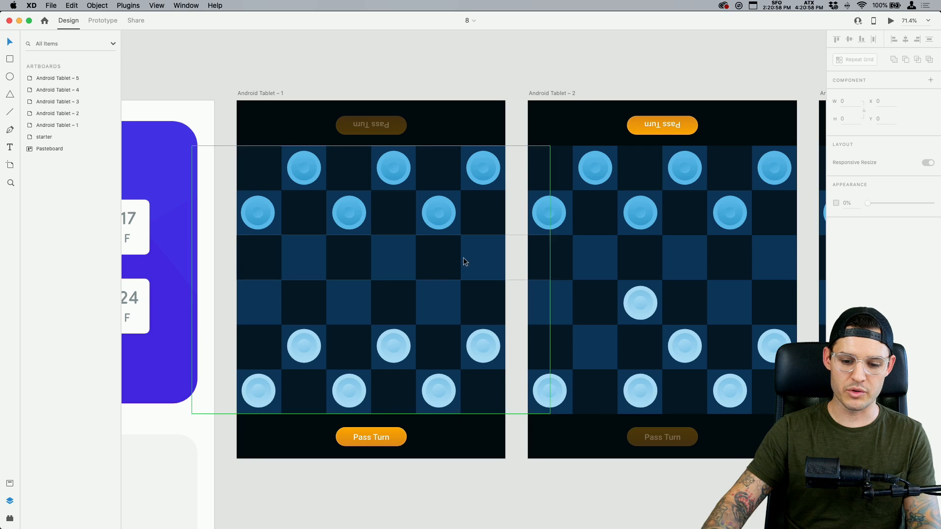
# In prototype mode, link the white checker in the second column on Android Tablet – 1 to Android Tablet – 2.
pyautogui.hscroll(2, 402, 352)
pyautogui.doubleClick(274, 353)
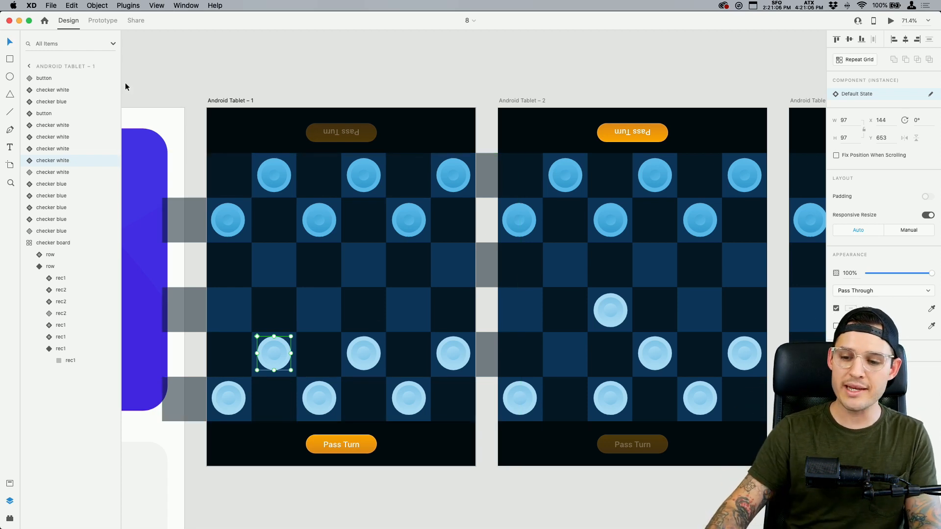
pyautogui.click(112, 23)
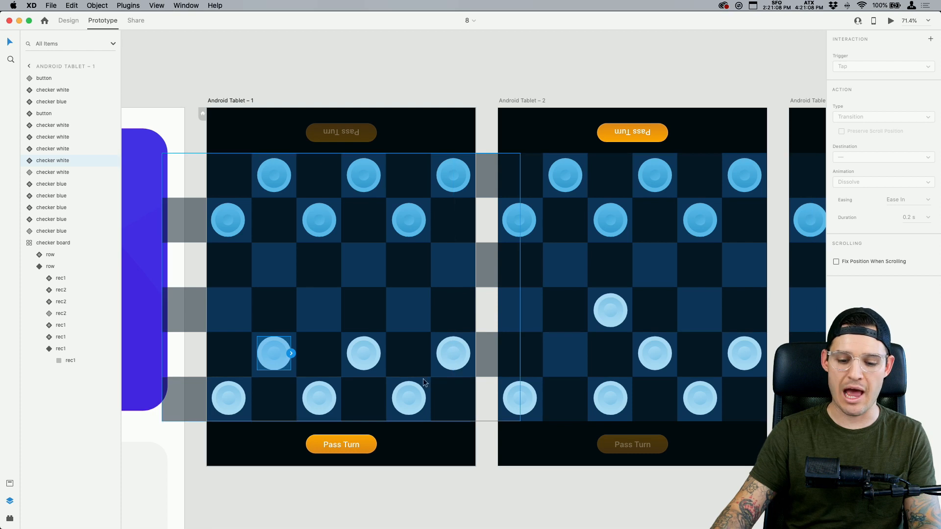
pyautogui.moveTo(291, 353); pyautogui.dragTo(586, 441)
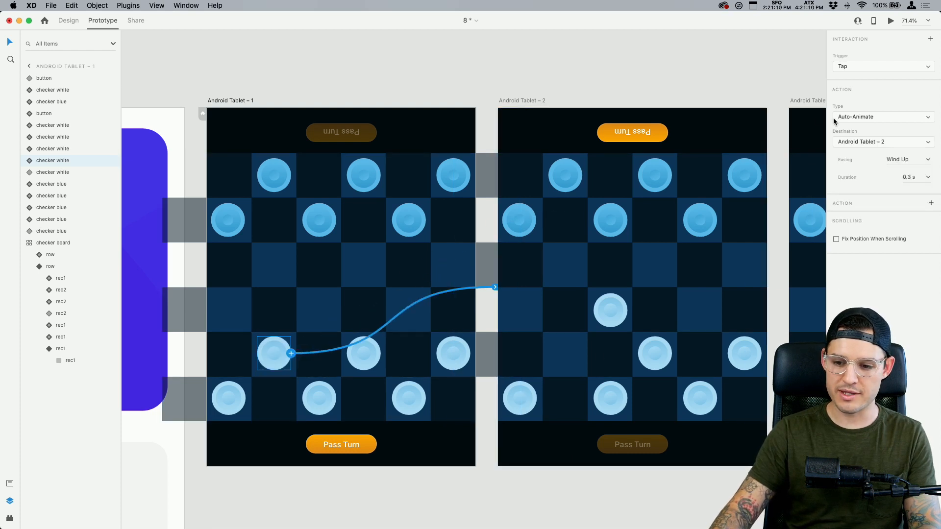
pyautogui.click(861, 69)
pyautogui.click(862, 74)
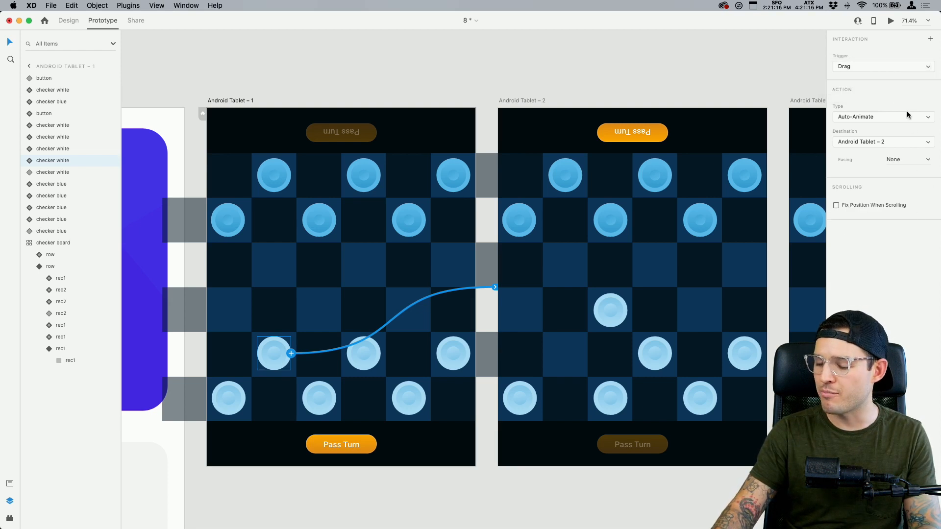
pyautogui.click(872, 68)
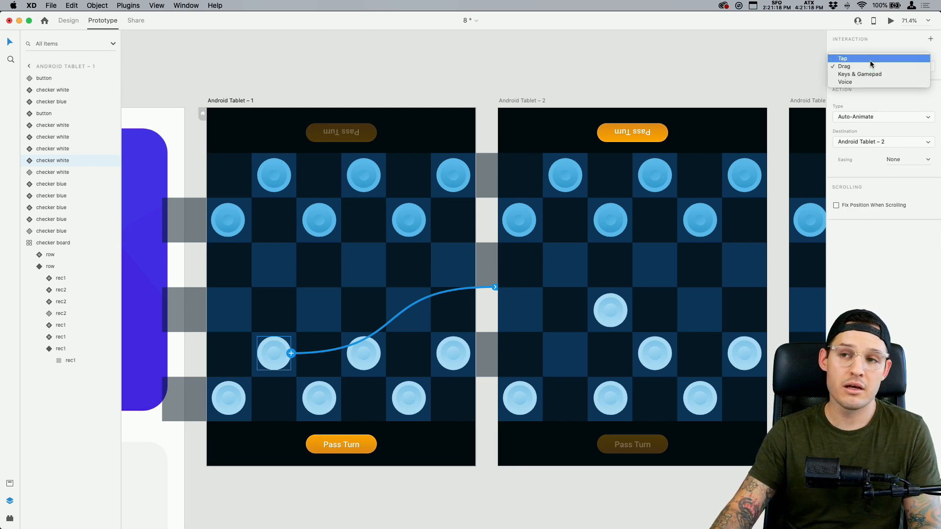
pyautogui.click(871, 59)
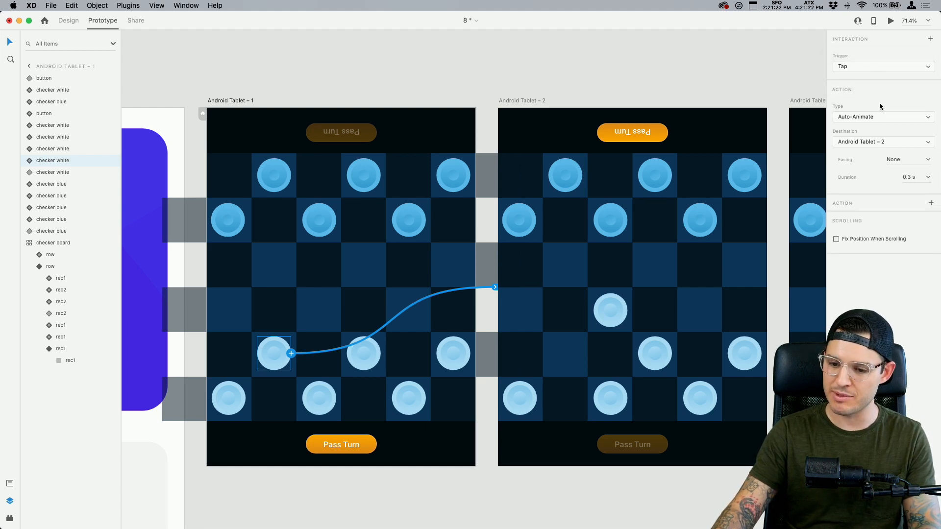
# Set the interaction's easing to Ease Out and add an Audio Playback action using Click On-SoundBible.com-1697535117.mp3 from the Desktop.
pyautogui.click(928, 162)
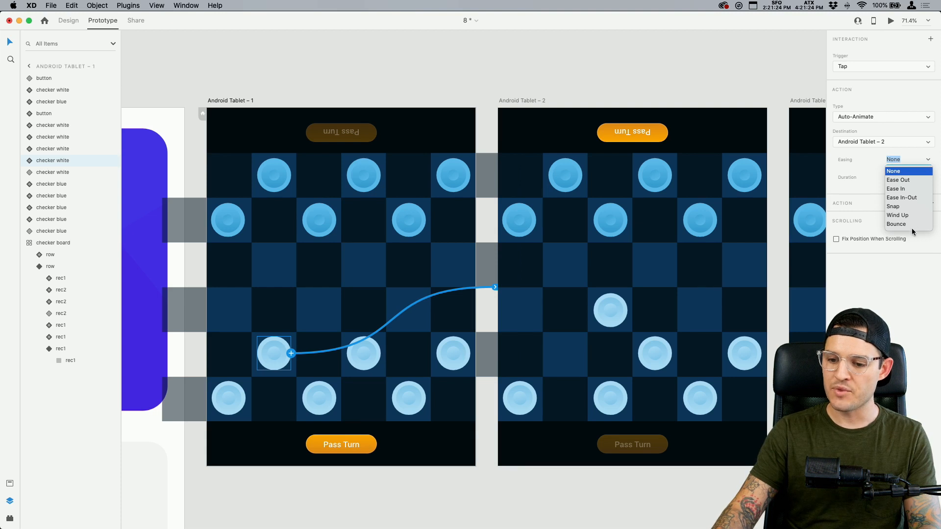
pyautogui.click(899, 181)
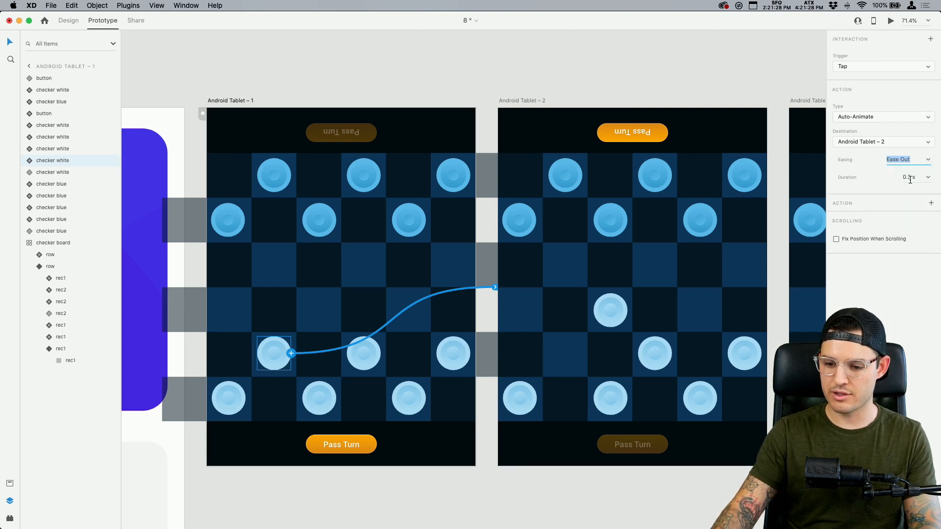
pyautogui.click(932, 203)
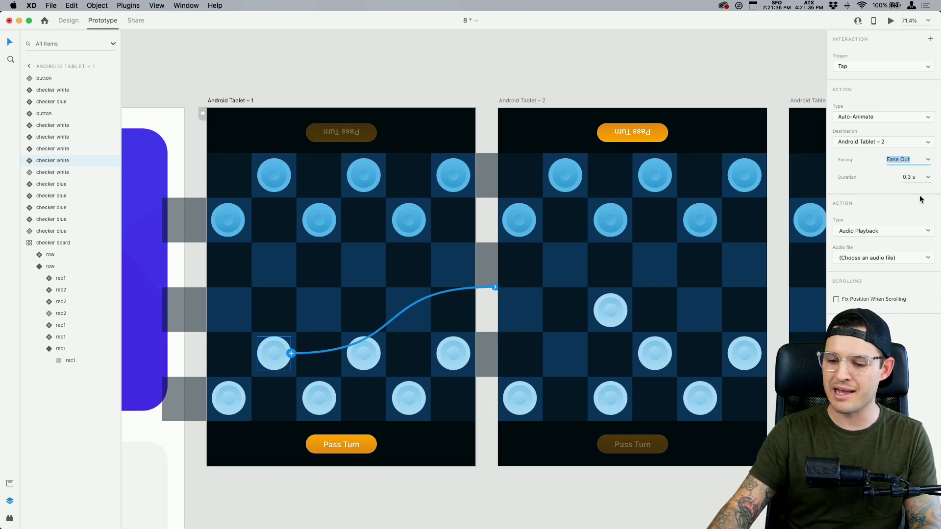
pyautogui.click(864, 259)
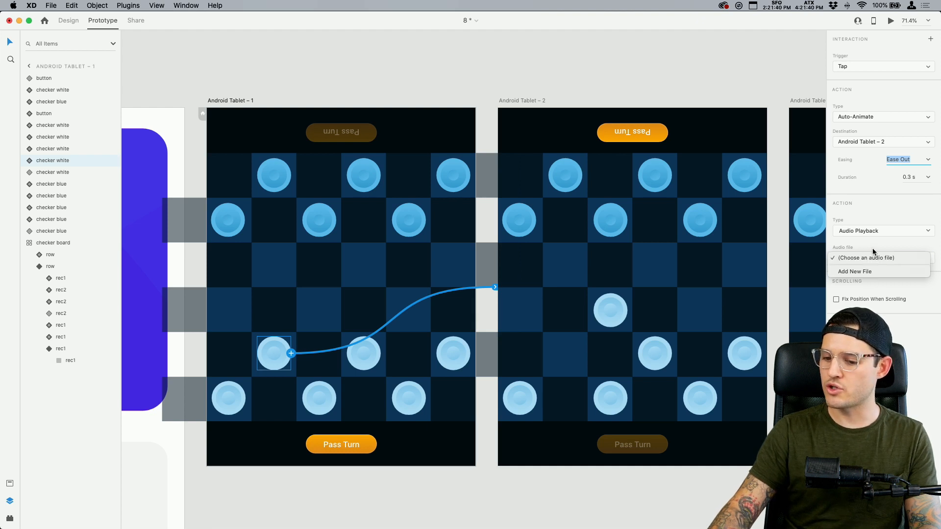
pyautogui.click(870, 272)
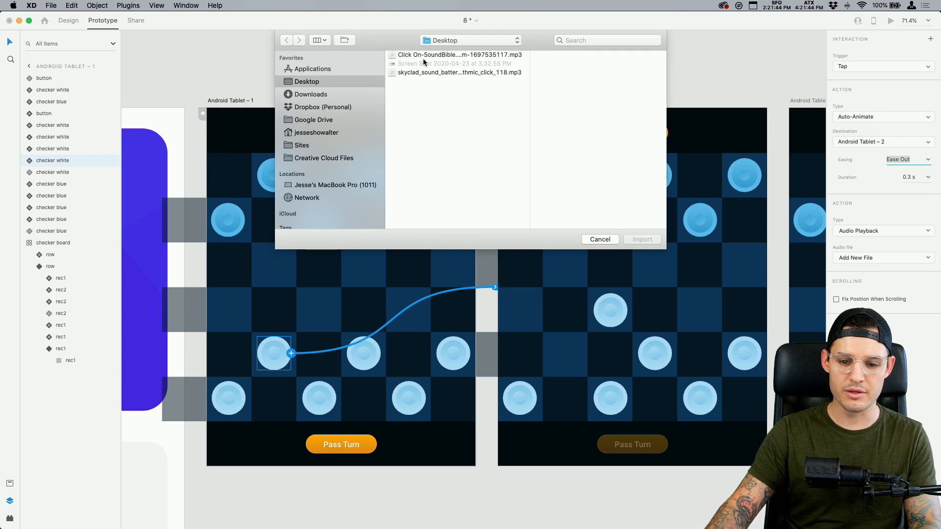
pyautogui.click(424, 54)
pyautogui.click(642, 239)
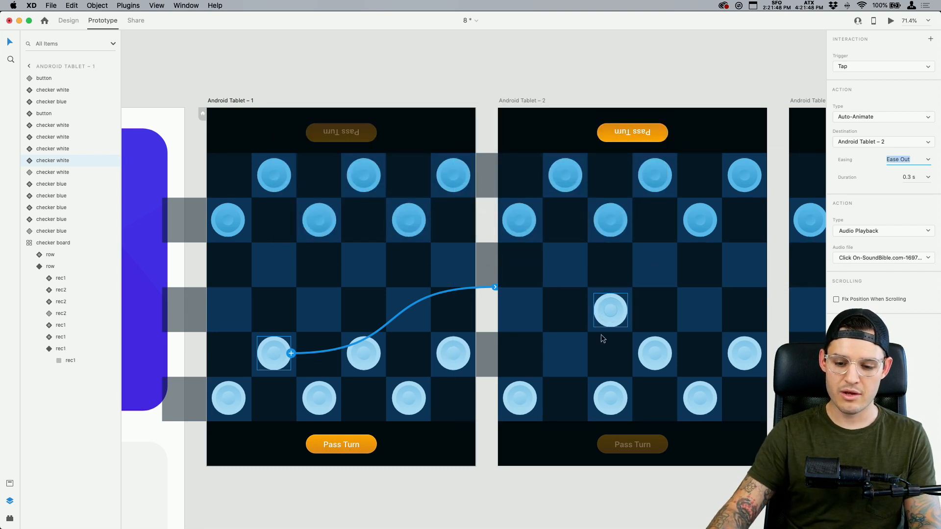
# Link the advanced white checker on Android Tablet – 2 back to Android Tablet – 1, with Audio Playback of the Click On-SoundBible mp3.
pyautogui.click(616, 327)
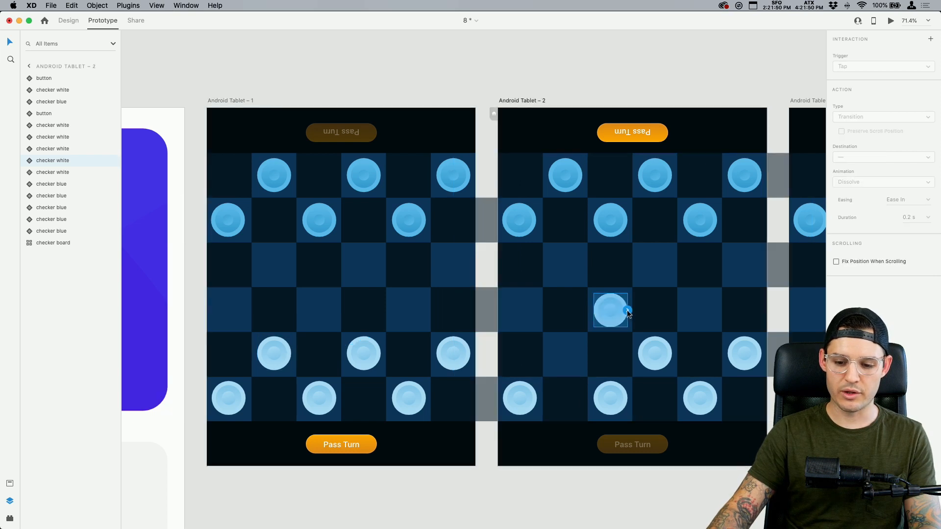
pyautogui.moveTo(628, 311); pyautogui.dragTo(478, 381)
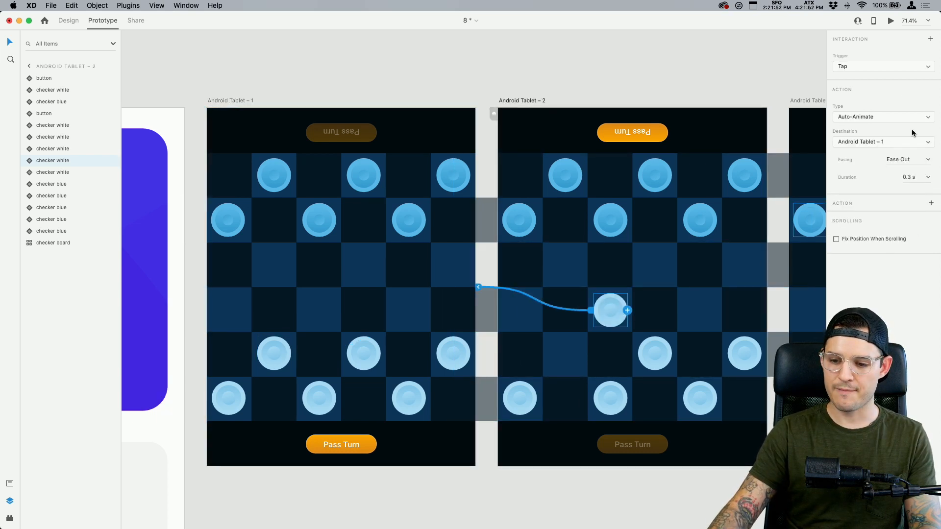
pyautogui.click(931, 203)
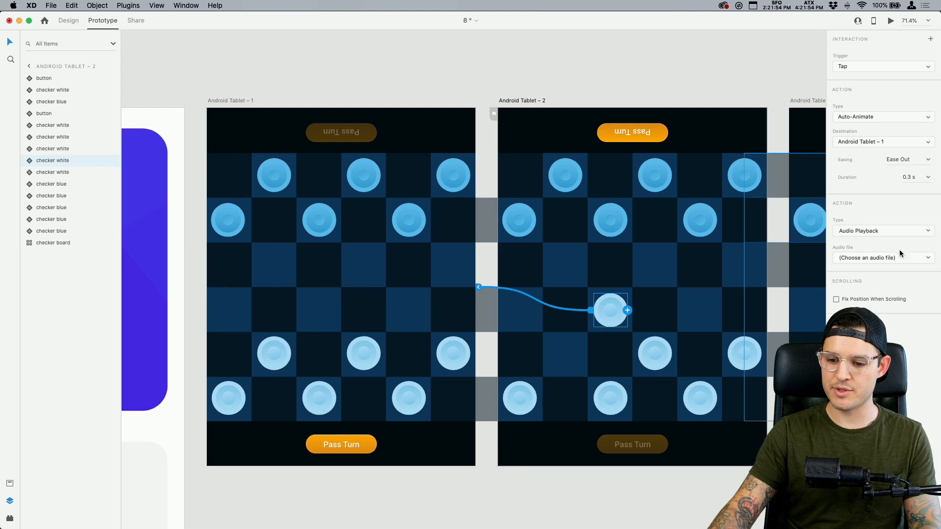
pyautogui.click(869, 258)
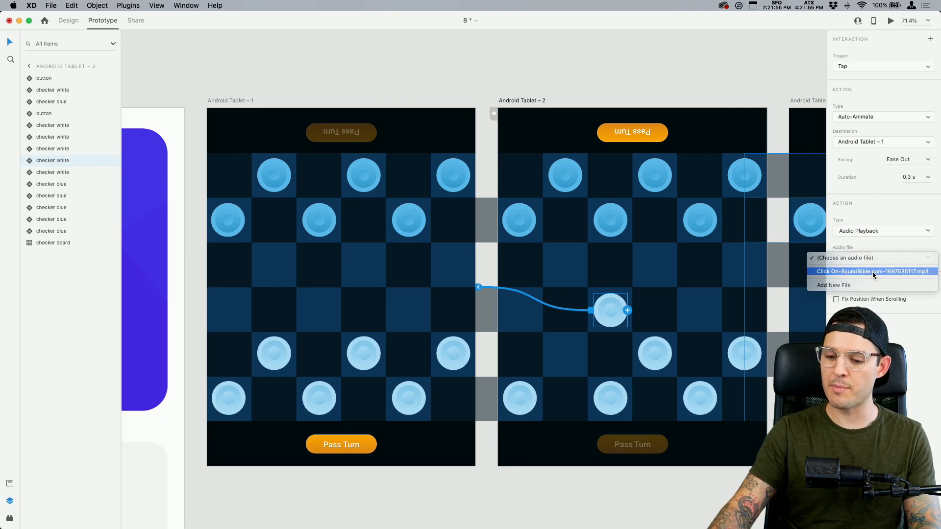
pyautogui.click(873, 272)
# Check the imported audio asset and preview the white checker's forward and backward moves starting from Android Tablet – 1.
pyautogui.click(10, 483)
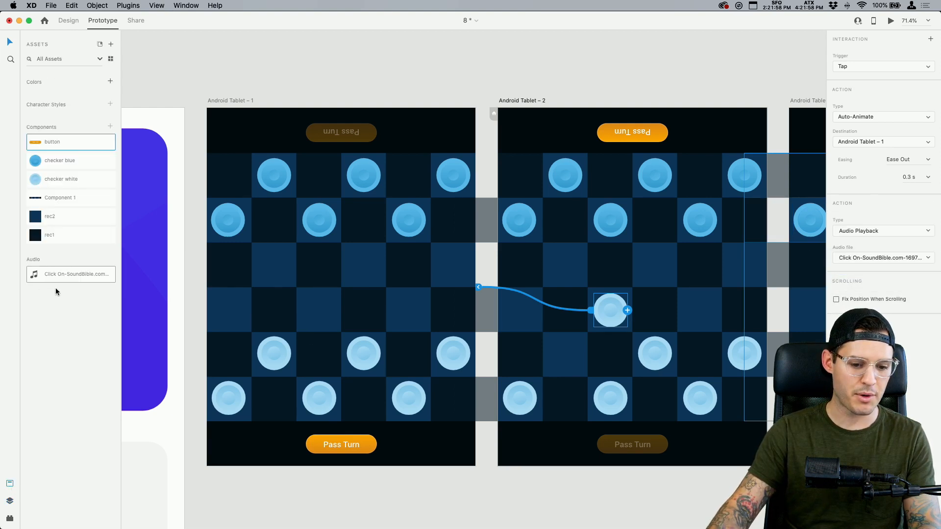
pyautogui.click(9, 501)
pyautogui.click(232, 100)
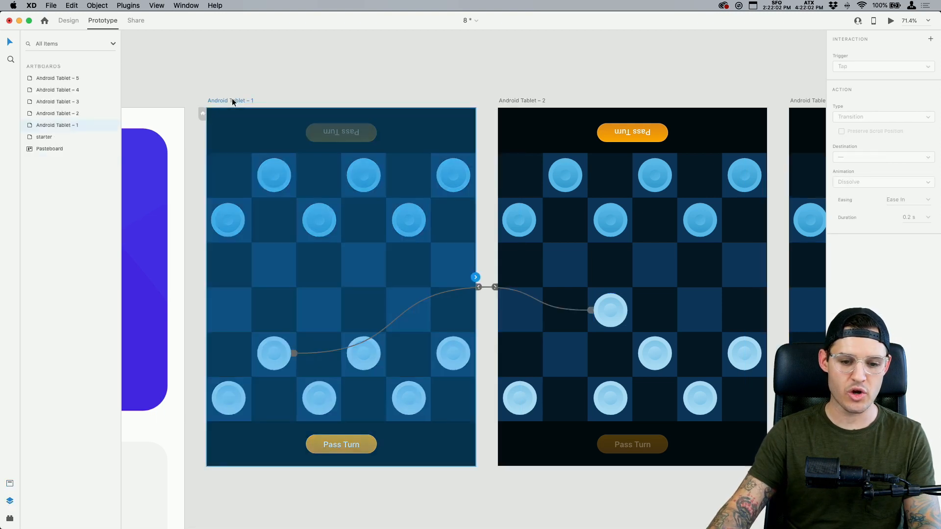
pyautogui.click(891, 20)
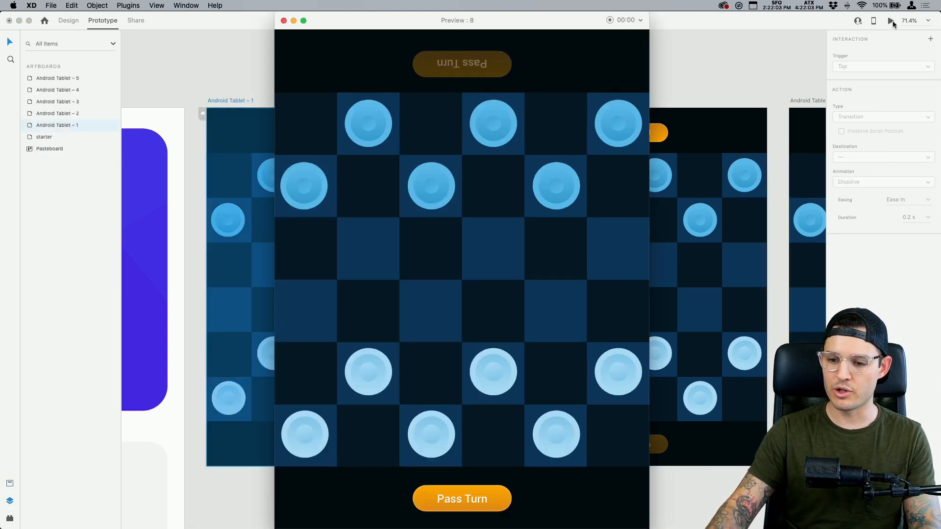
pyautogui.click(366, 379)
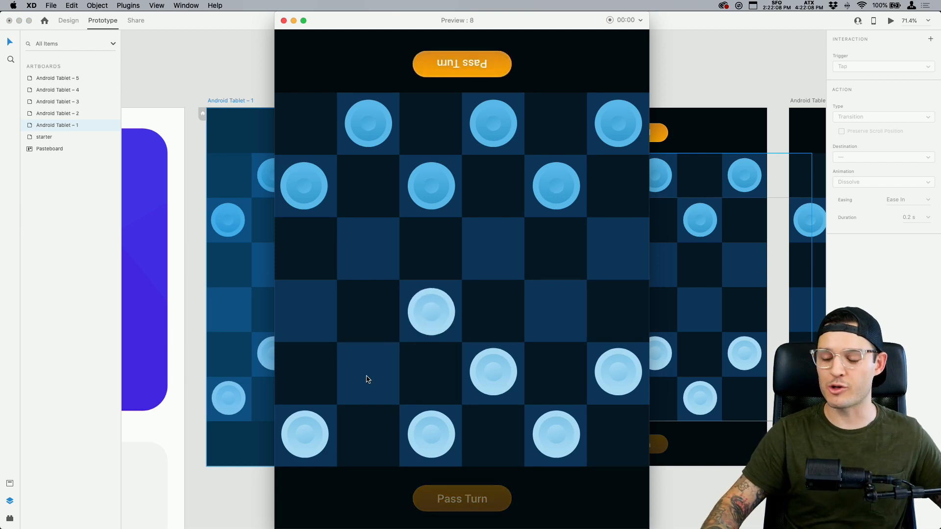
pyautogui.click(447, 320)
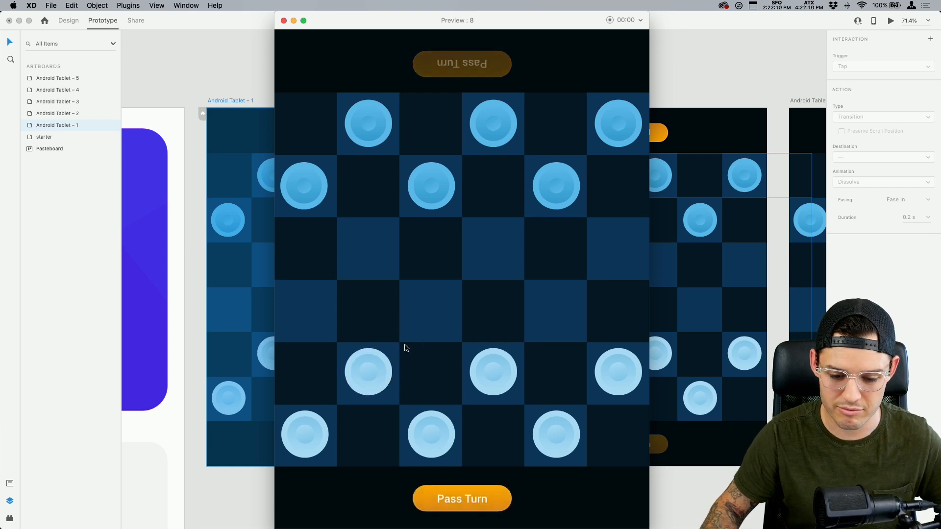
pyautogui.click(379, 373)
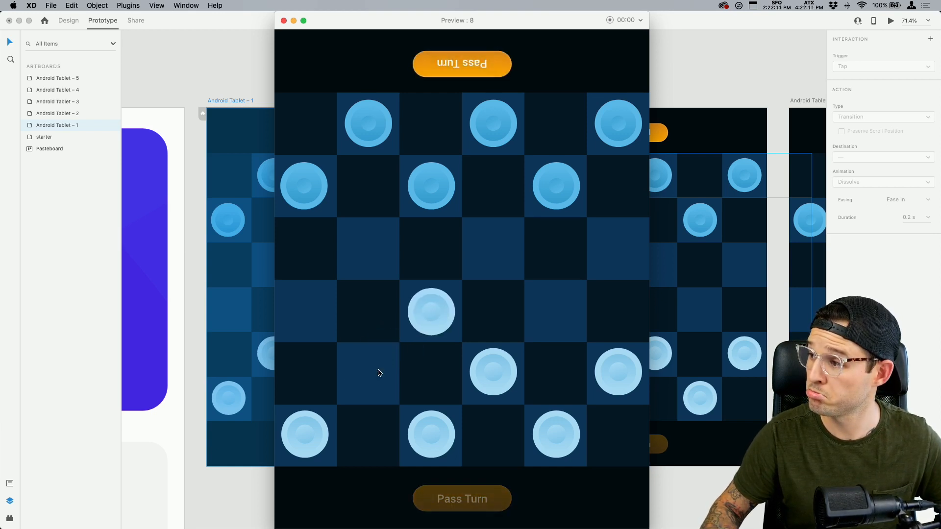
pyautogui.click(425, 325)
pyautogui.click(374, 378)
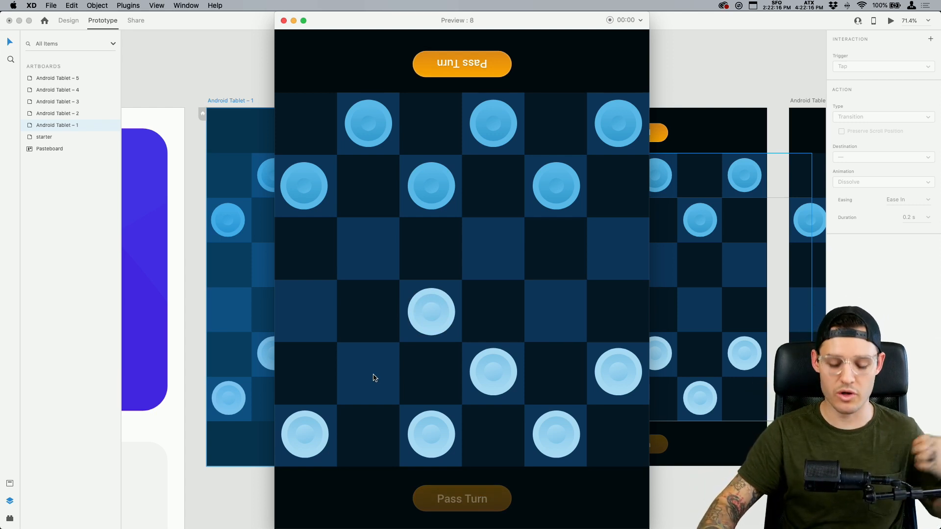
pyautogui.click(283, 20)
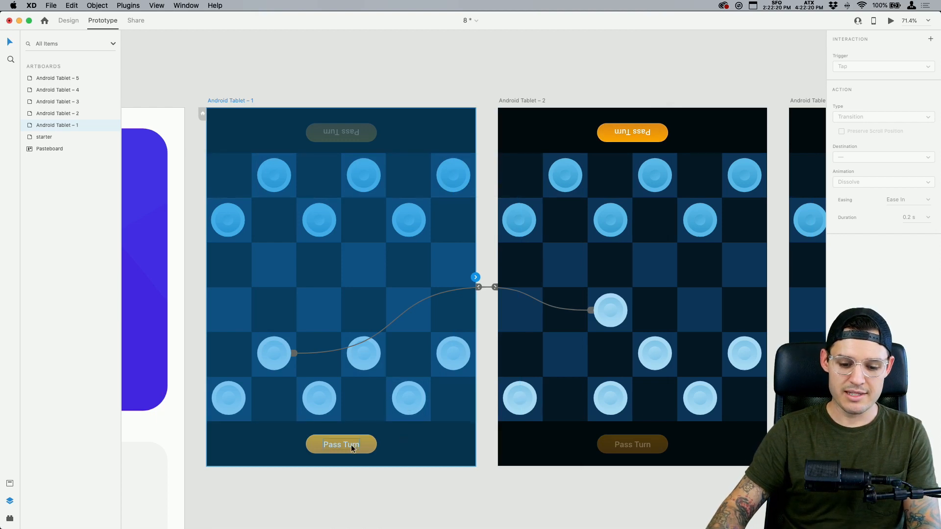
# Link the middle second-row blue checker on Android Tablet – 2 to Android Tablet – 3, with Audio Playback of the Click On-SoundBible mp3.
pyautogui.click(509, 517)
pyautogui.press('super+minus')
pyautogui.hscroll(5, 595, 454)
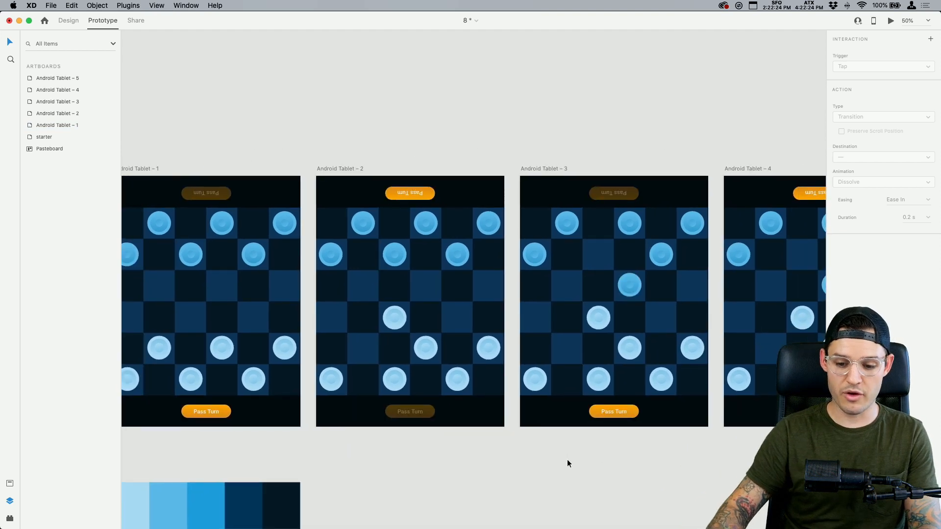
pyautogui.click(396, 255)
pyautogui.moveTo(408, 257); pyautogui.dragTo(583, 294)
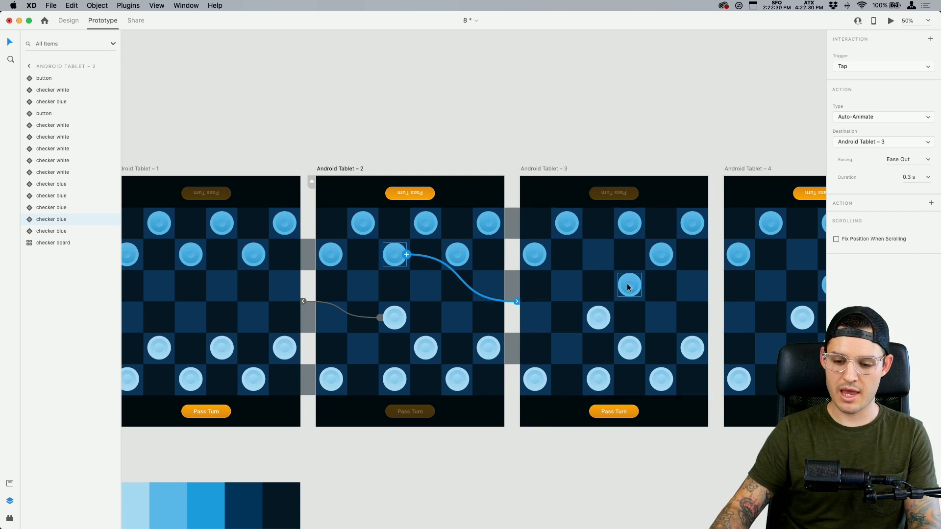
pyautogui.click(930, 204)
pyautogui.click(879, 259)
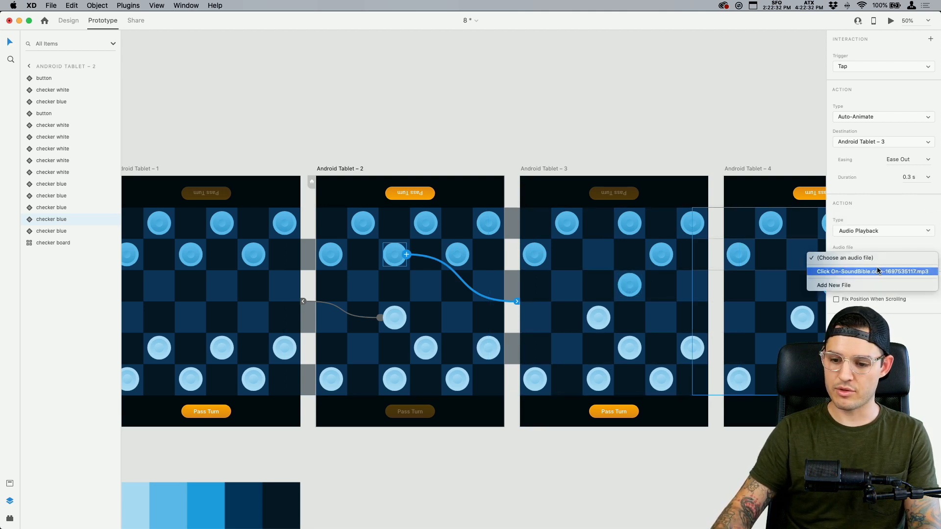
pyautogui.click(879, 271)
# Link the advanced blue checker on Android Tablet – 3 back to Android Tablet – 2, with Audio Playback of the Click On-SoundBible mp3.
pyautogui.click(632, 287)
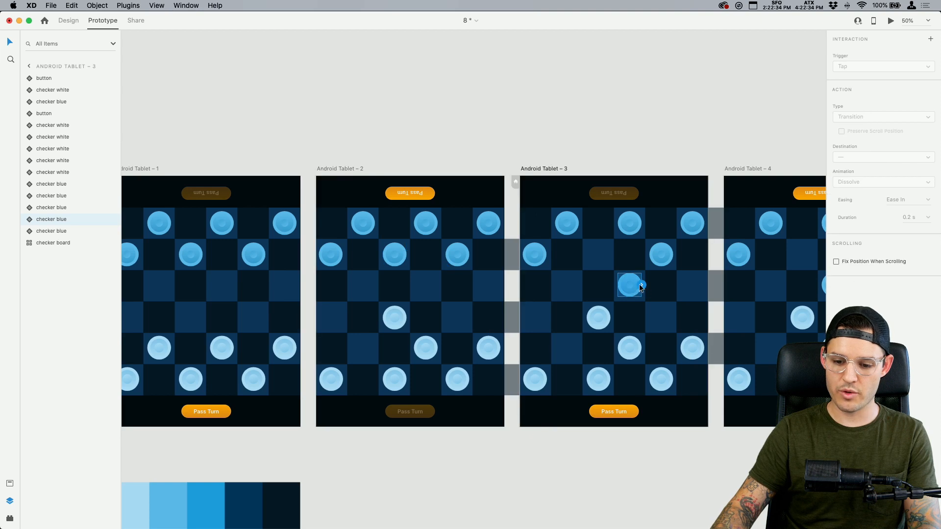
pyautogui.moveTo(641, 286); pyautogui.dragTo(466, 294)
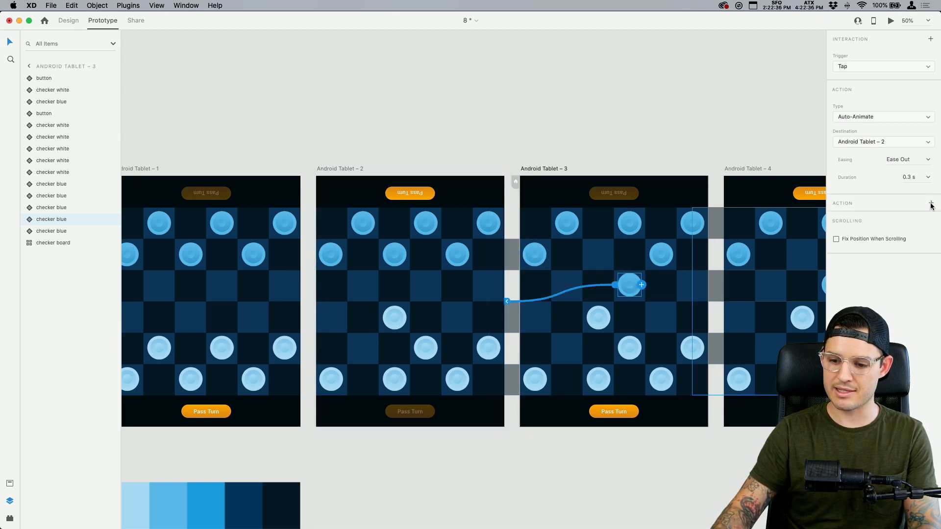
pyautogui.click(932, 204)
pyautogui.click(880, 259)
pyautogui.click(879, 272)
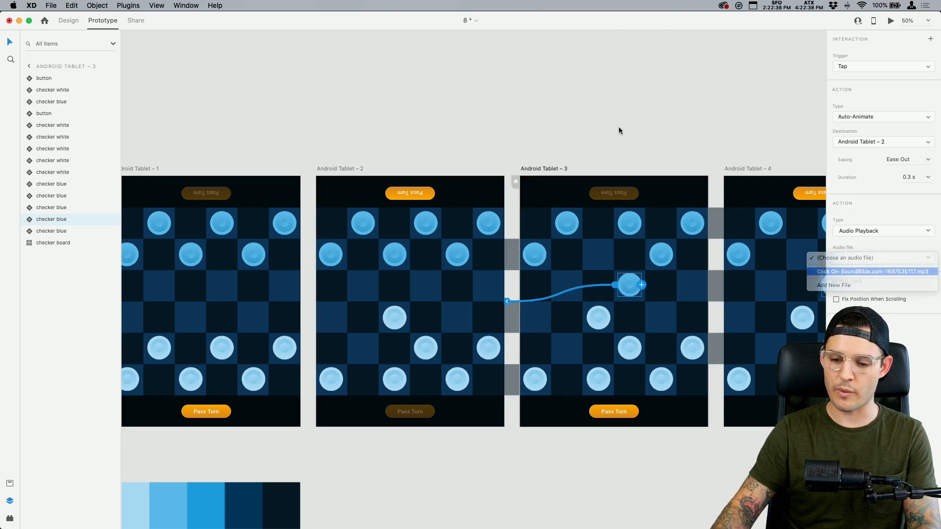
# Link the rightmost white checker on Android Tablet – 3 to Android Tablet – 4, with Audio Playback of the Click On-SoundBible mp3.
pyautogui.hscroll(3, 623, 125)
pyautogui.hscroll(5, 623, 125)
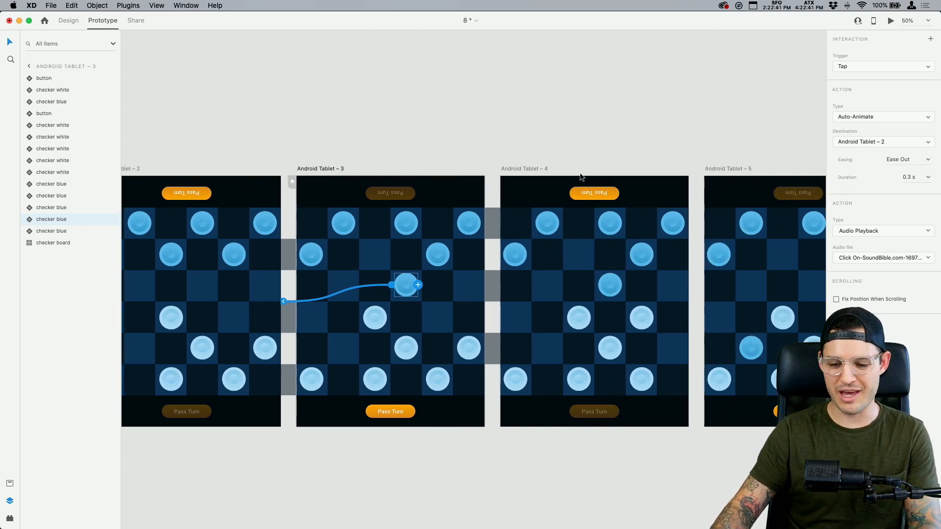
pyautogui.click(469, 348)
pyautogui.moveTo(481, 347); pyautogui.dragTo(515, 338)
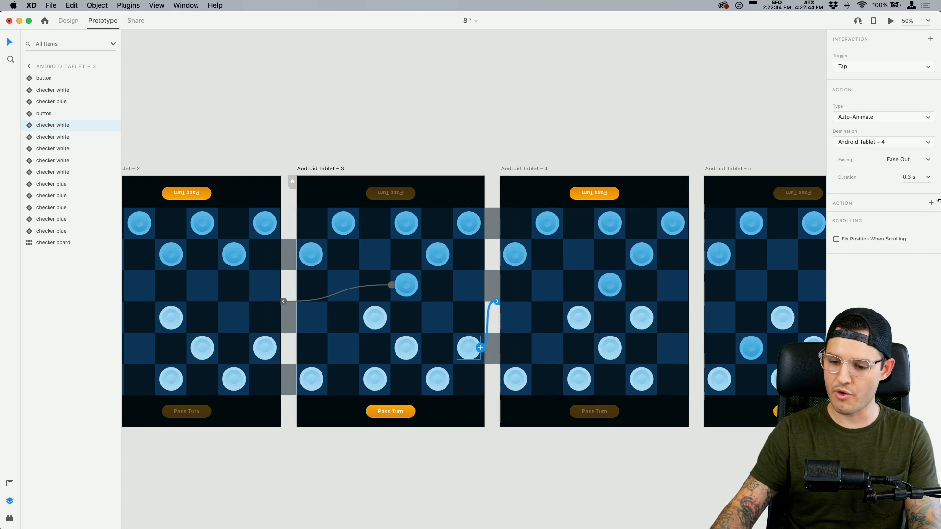
pyautogui.click(902, 258)
pyautogui.click(877, 270)
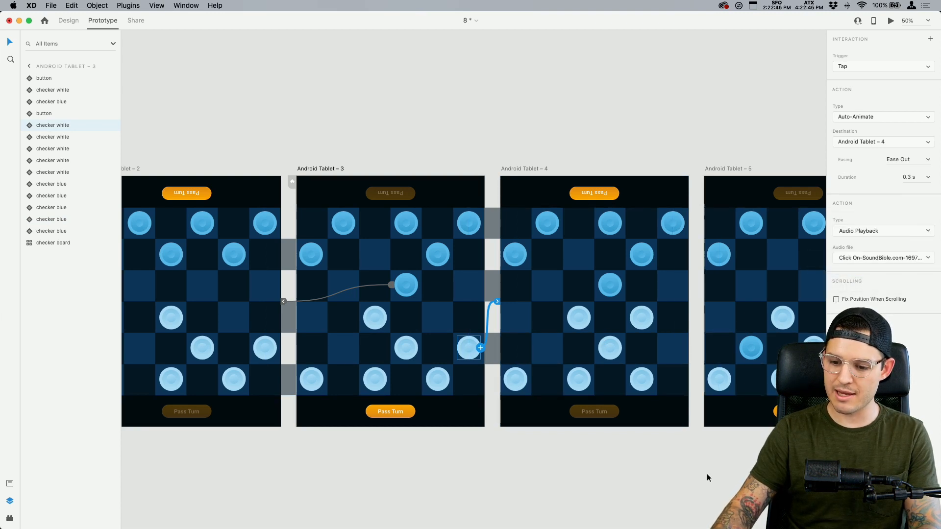
# Link the third-row blue checker on Android Tablet – 4 to Android Tablet – 5, with Audio Playback of the newly imported skyclad_sound_batteries_aa_handle_rhythmic_click_118.mp3.
pyautogui.hscroll(-4, 716, 478)
pyautogui.hscroll(1, 728, 480)
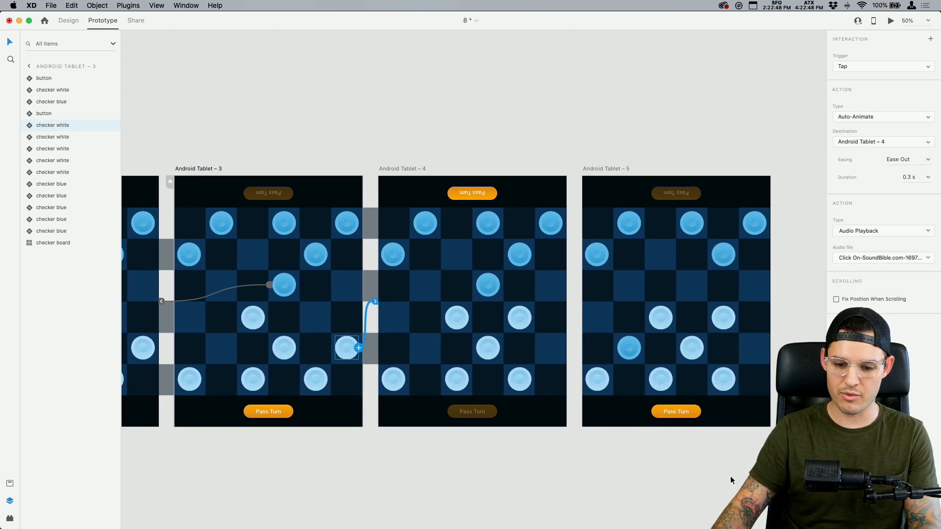
pyautogui.click(489, 286)
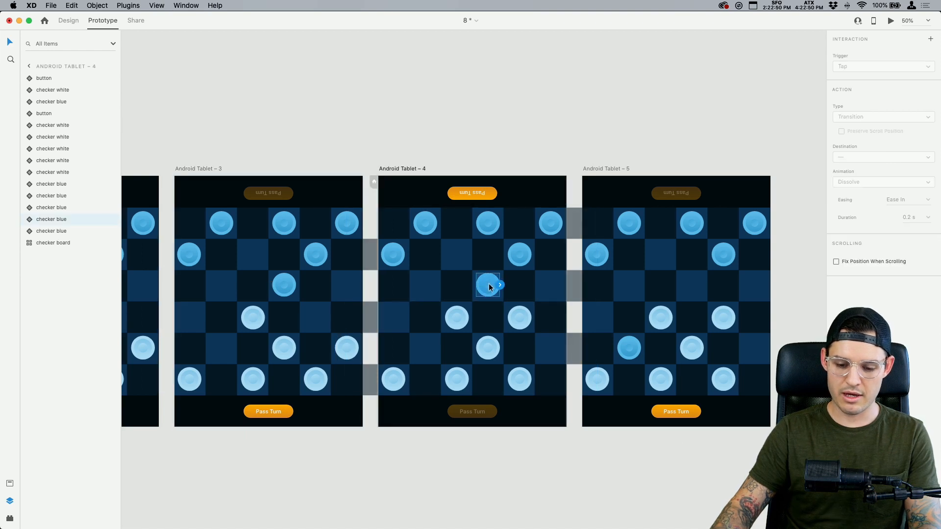
pyautogui.moveTo(502, 286); pyautogui.dragTo(632, 294)
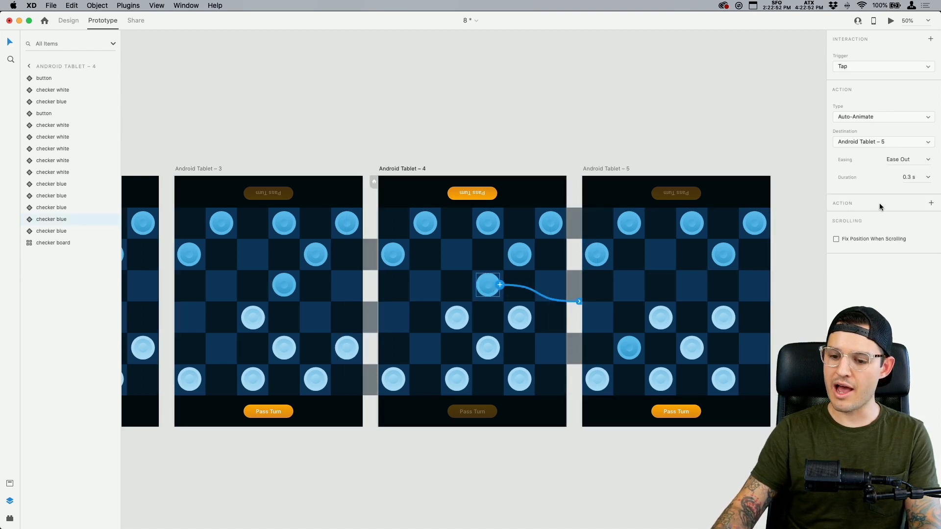
pyautogui.click(930, 203)
pyautogui.click(868, 258)
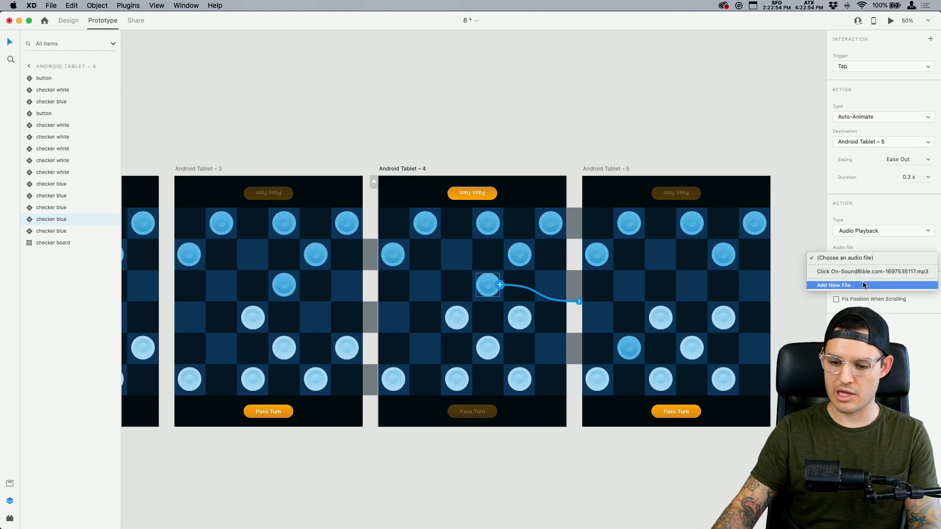
pyautogui.click(866, 286)
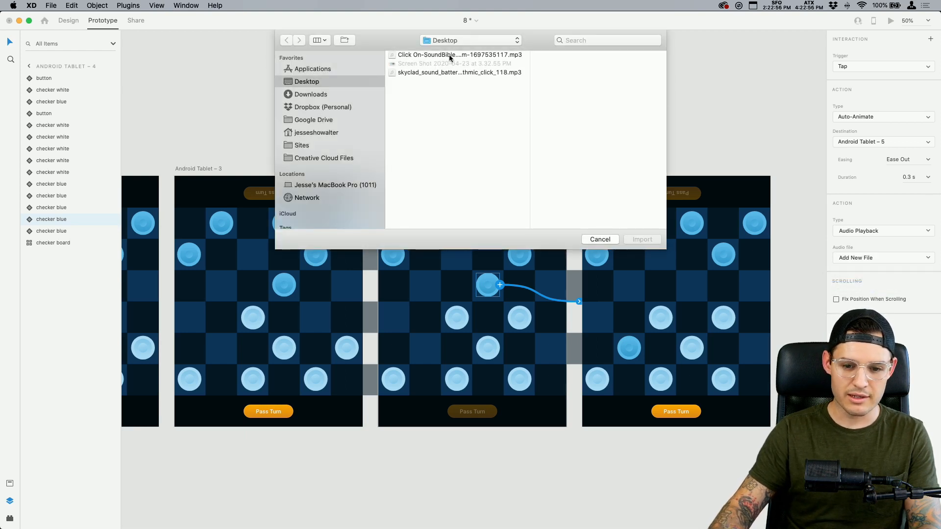
pyautogui.click(445, 74)
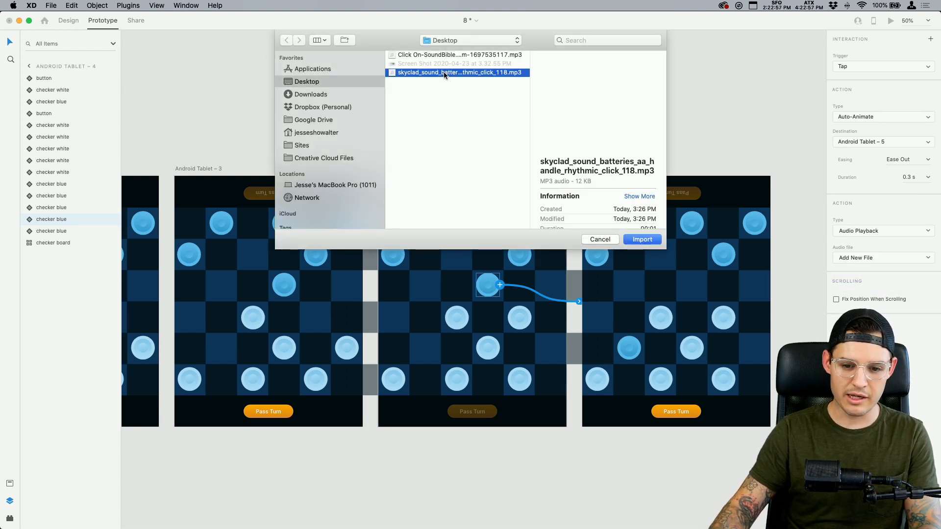
pyautogui.click(642, 239)
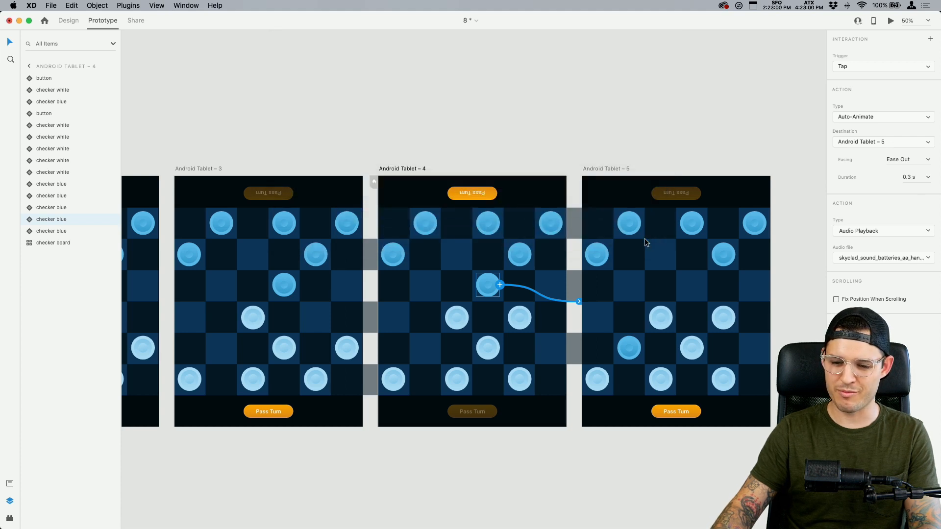
# Check the imported audio assets and preview the alternating white and blue checker moves from Android Tablet – 1, ending with the blue jump.
pyautogui.click(11, 485)
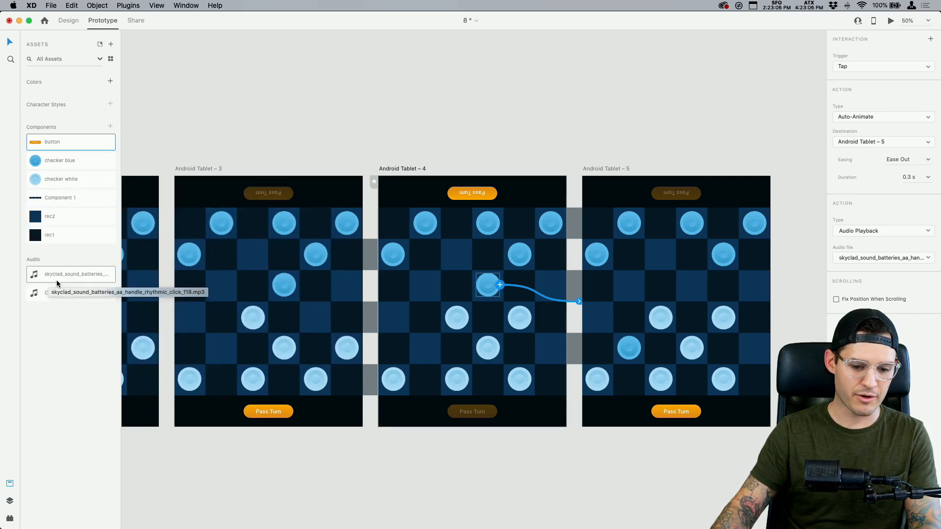
pyautogui.hscroll(-10, 230, 131)
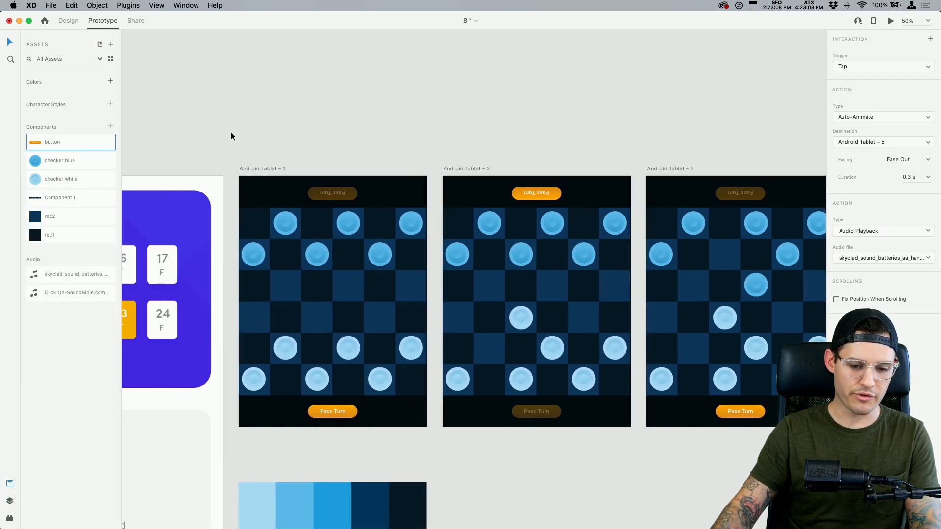
pyautogui.click(253, 173)
pyautogui.click(252, 172)
pyautogui.click(892, 23)
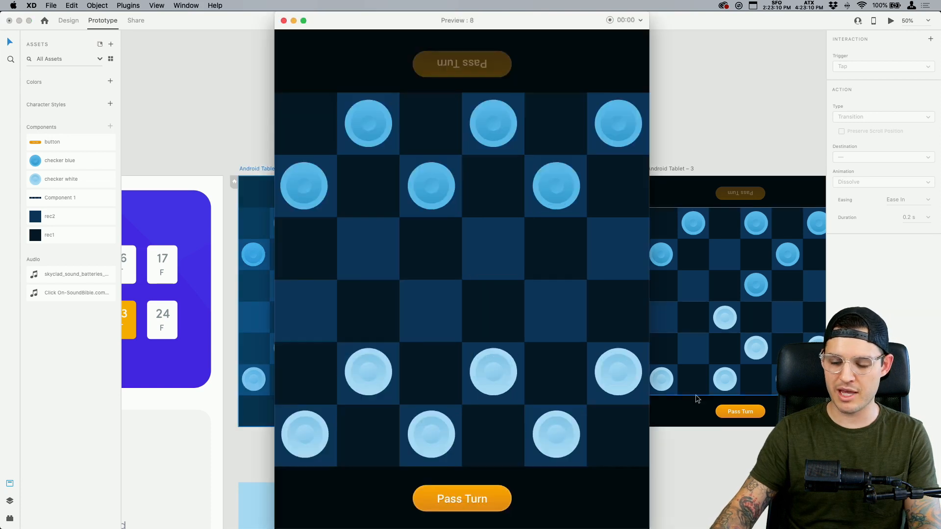
pyautogui.click(371, 373)
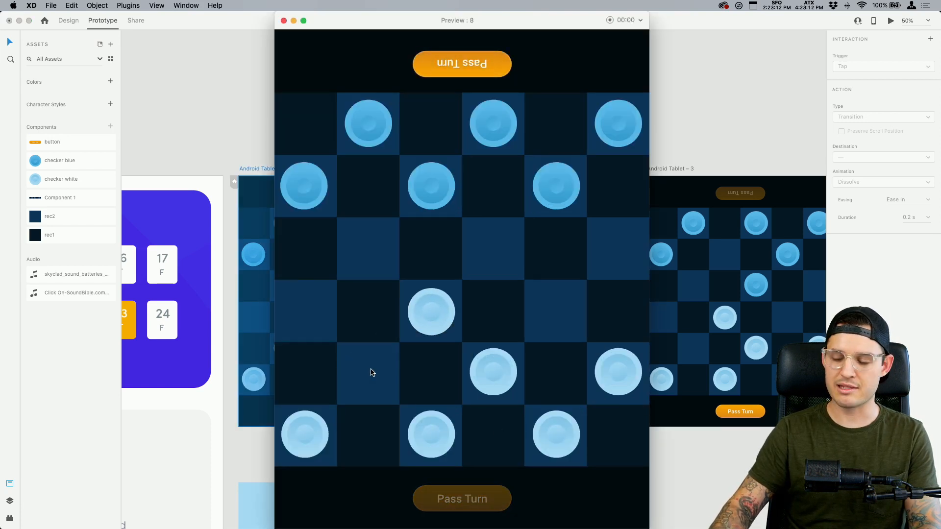
pyautogui.click(432, 189)
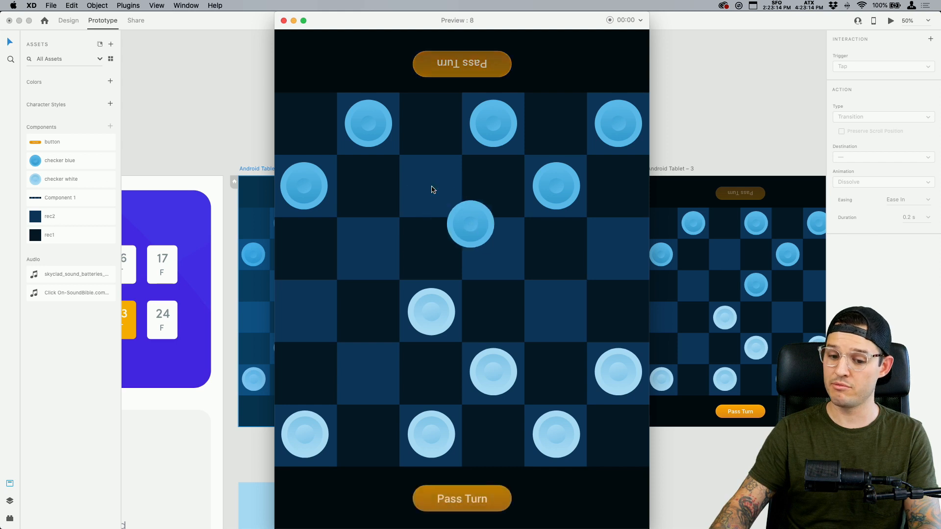
pyautogui.click(618, 374)
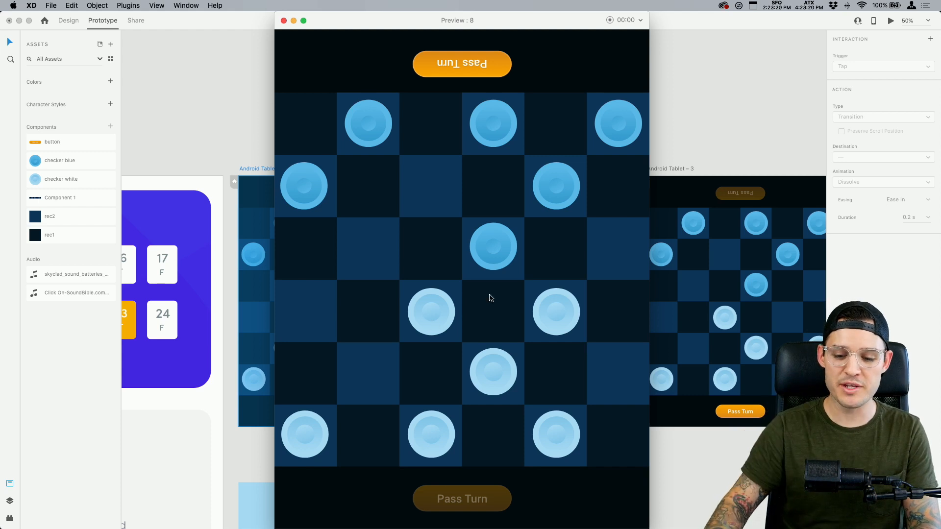
pyautogui.click(493, 251)
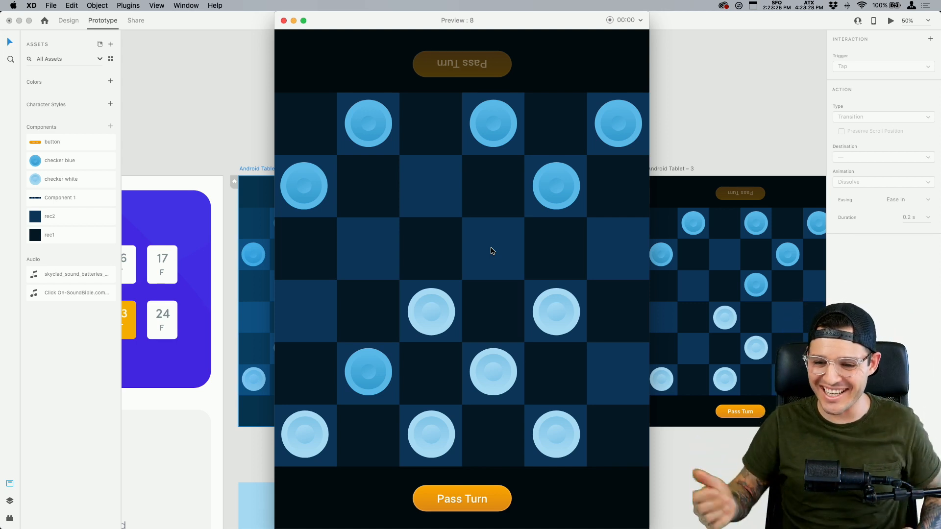
pyautogui.click(283, 20)
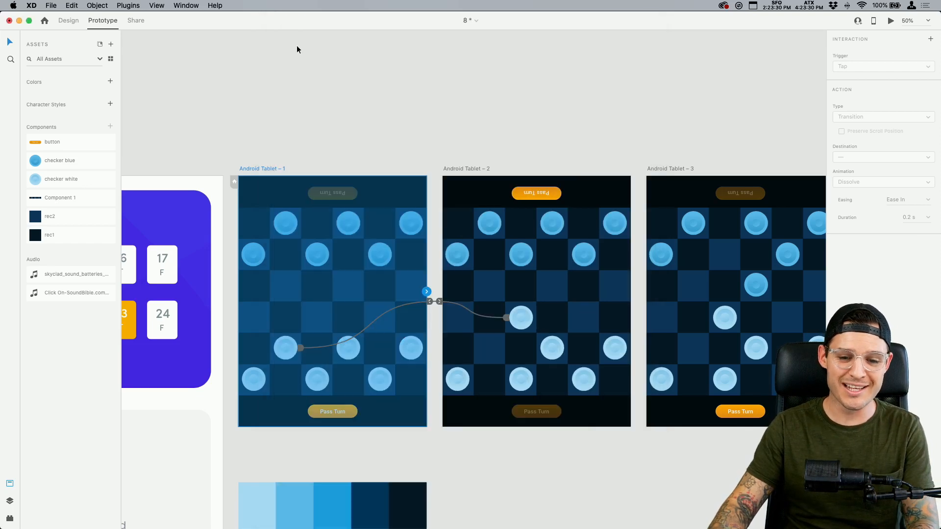
# Replay all four checker moves in quick succession in the preview, starting from Android Tablet – 1.
pyautogui.click(891, 20)
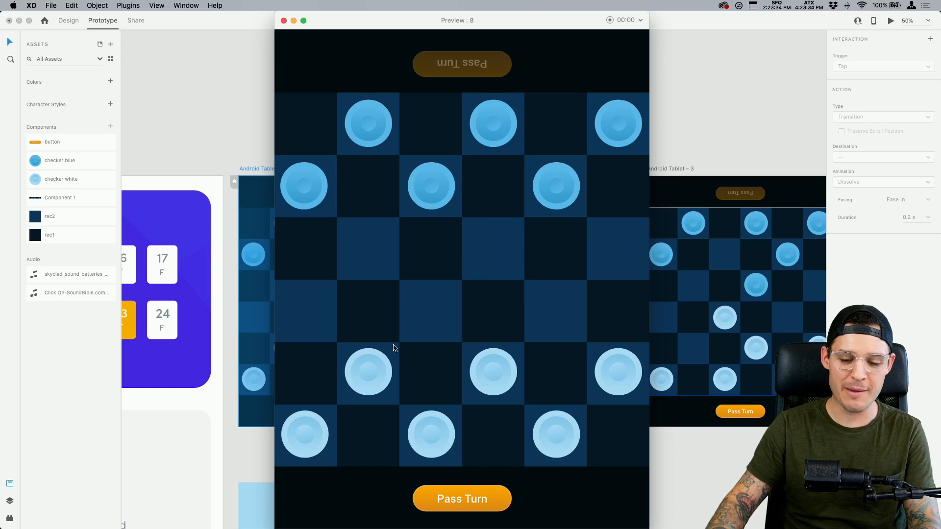
pyautogui.click(369, 376)
pyautogui.click(438, 194)
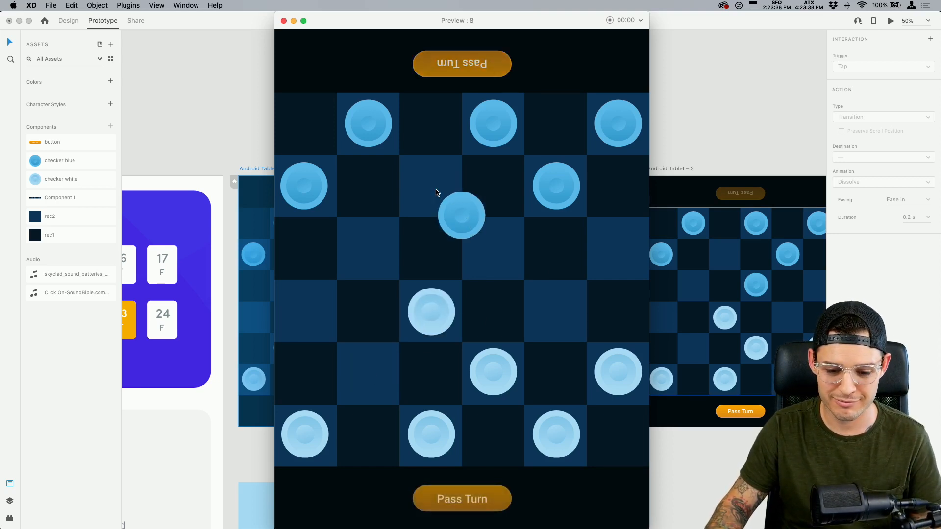
pyautogui.click(622, 378)
pyautogui.click(499, 253)
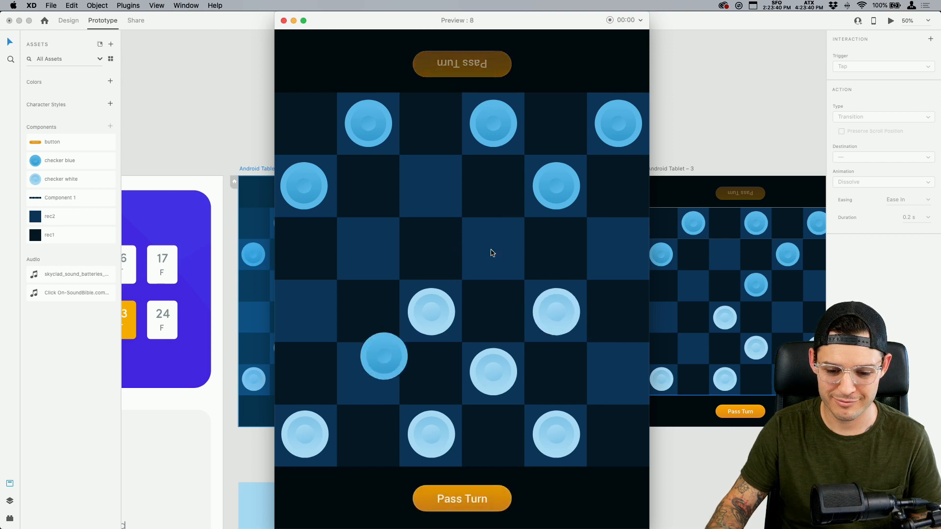
pyautogui.click(283, 21)
# In Design mode, move the jumped white checker on Android Tablet – 5 to the artboard's upper-right corner, scale it to 59 × 59, and lower its opacity.
pyautogui.hscroll(10, 564, 134)
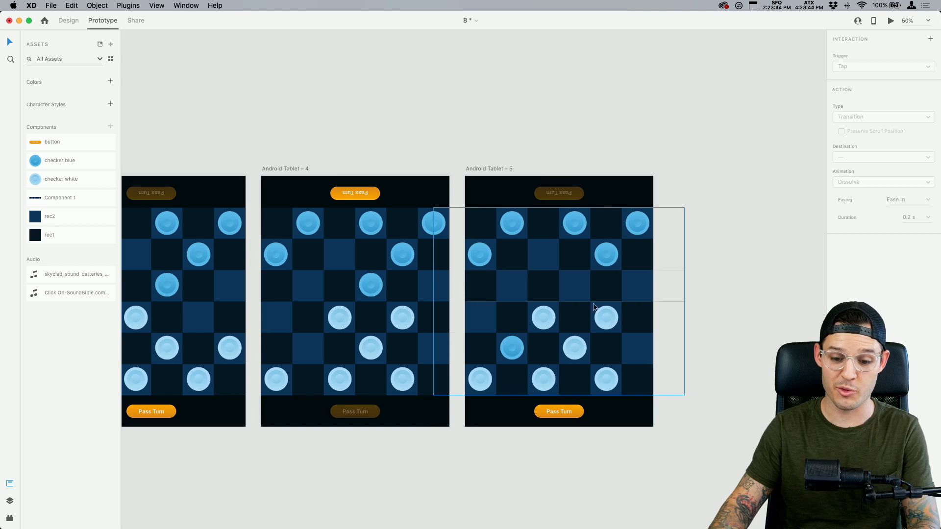
pyautogui.click(544, 317)
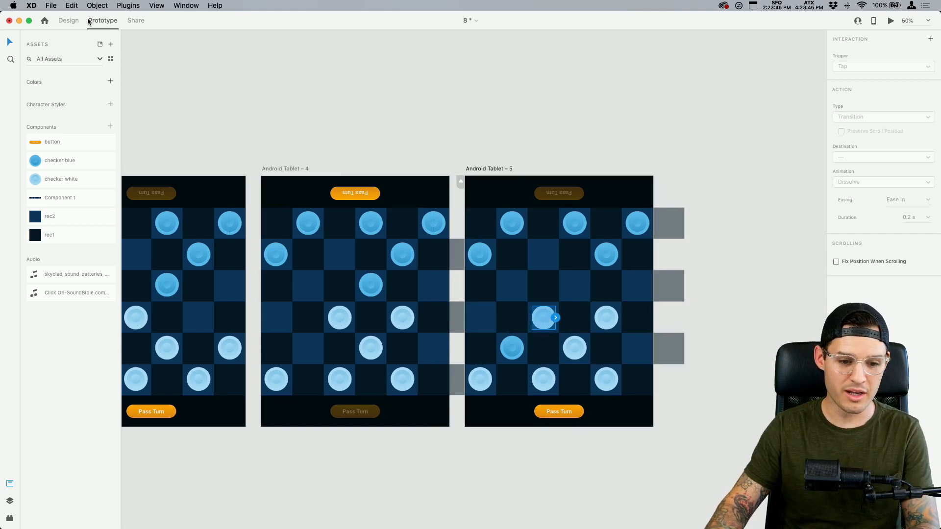
pyautogui.click(68, 20)
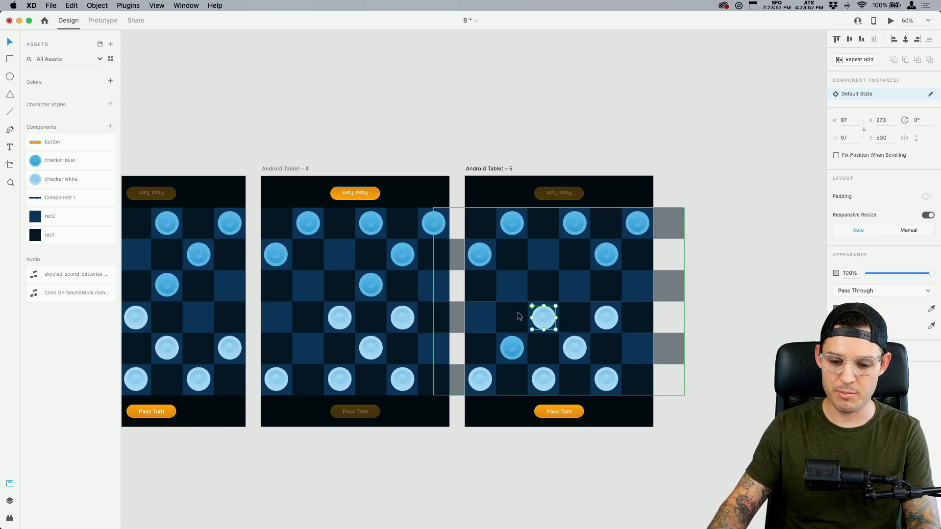
pyautogui.moveTo(547, 323); pyautogui.dragTo(630, 198)
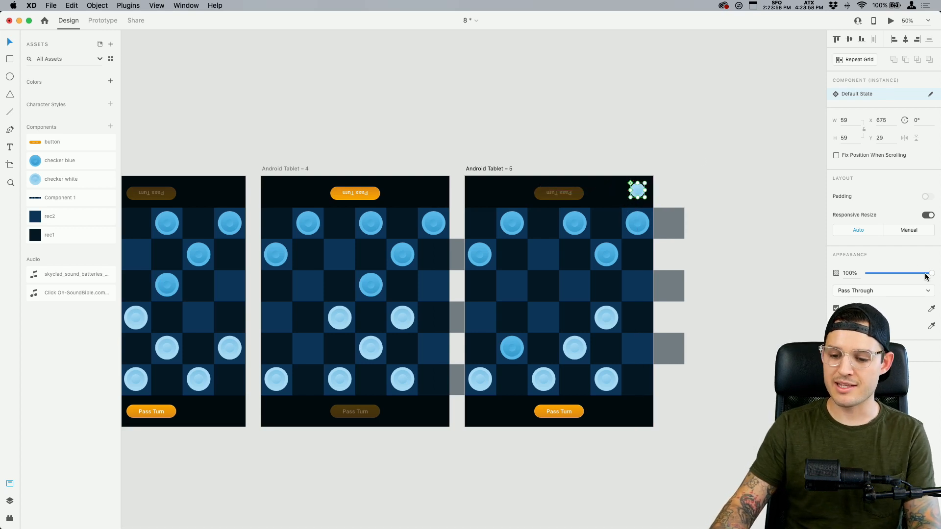
pyautogui.moveTo(926, 277); pyautogui.dragTo(898, 275)
pyautogui.click(418, 133)
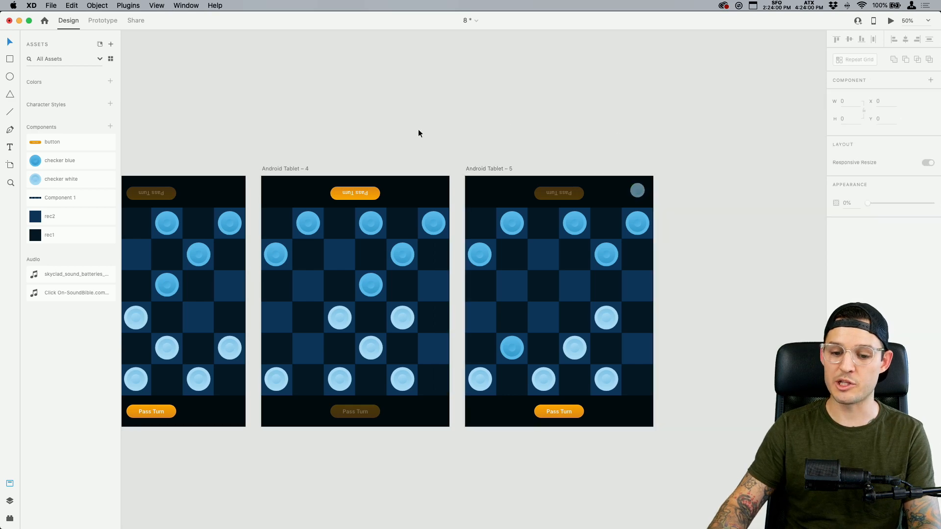
# Preview the blue checker's jump and the white checker's capture starting from Android Tablet – 4.
pyautogui.hscroll(-5, 418, 133)
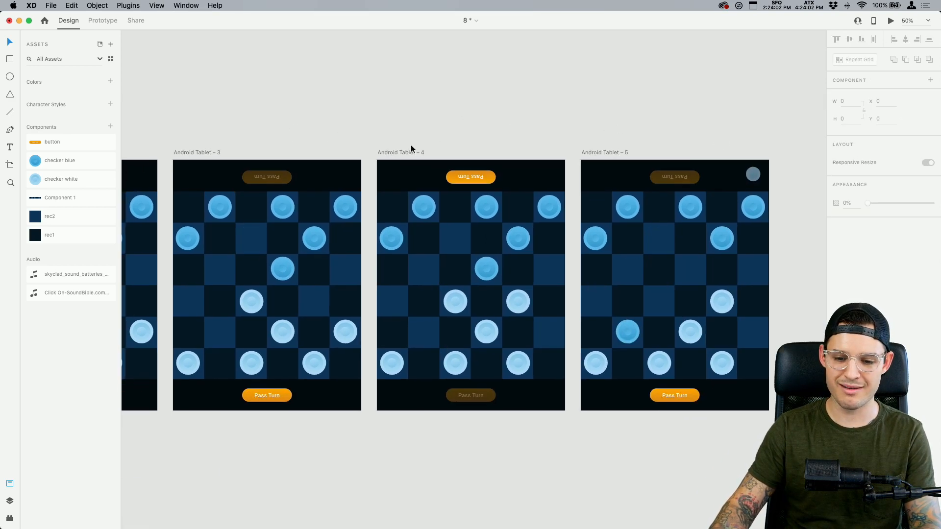
pyautogui.click(408, 153)
pyautogui.click(891, 21)
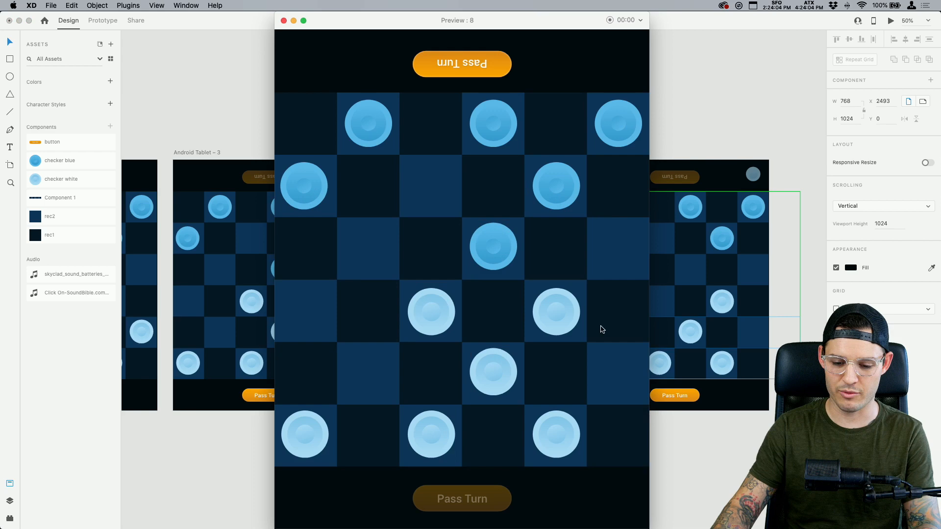
pyautogui.click(497, 259)
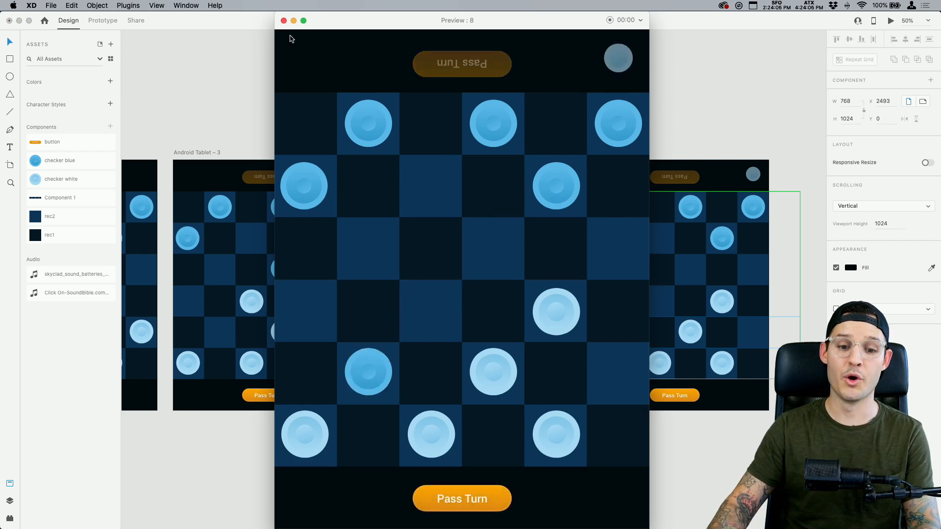
pyautogui.click(284, 21)
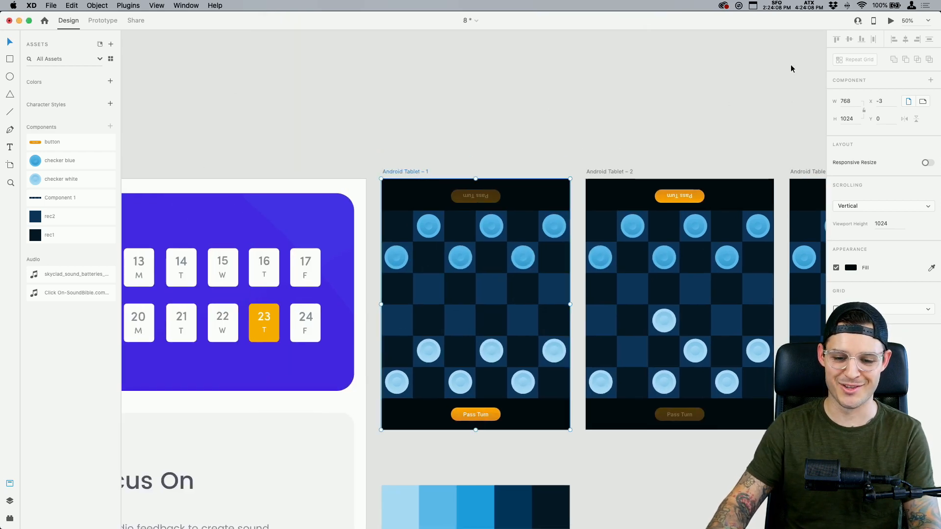
# Preview the complete checkers sequence from Android Tablet – 1 through the capture of the white checker.
pyautogui.click(891, 22)
pyautogui.click(375, 373)
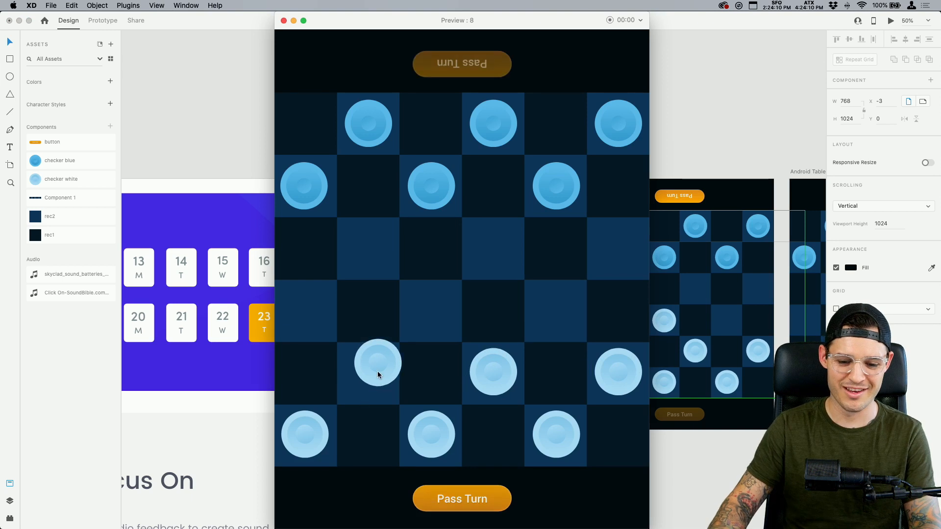
pyautogui.click(441, 194)
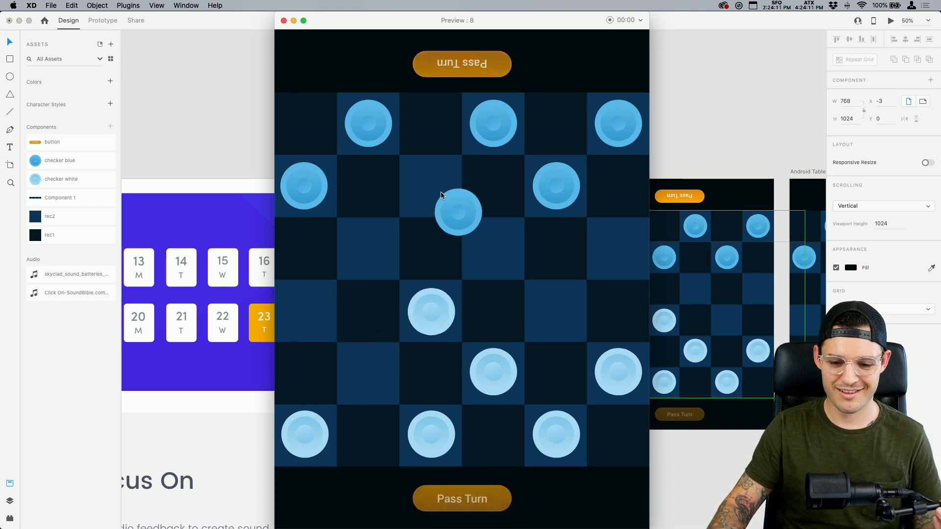
pyautogui.click(610, 364)
pyautogui.click(497, 257)
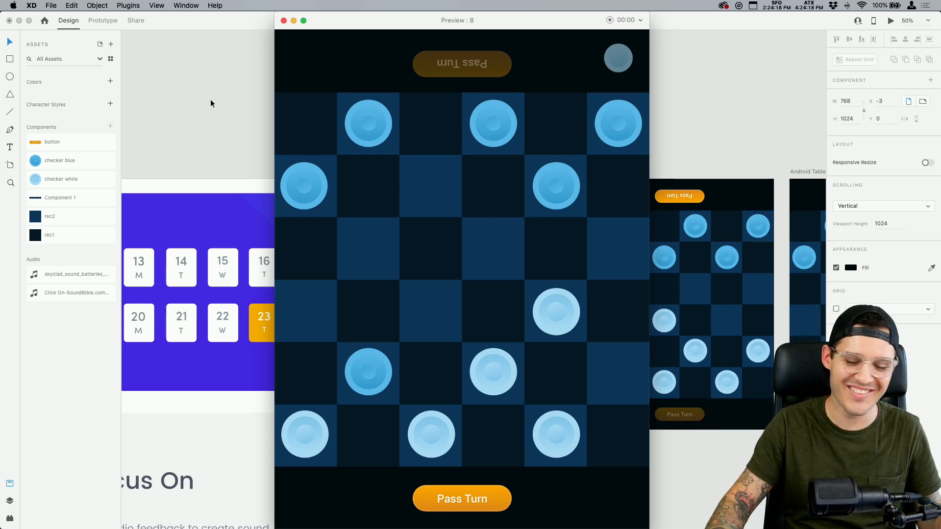
pyautogui.click(284, 20)
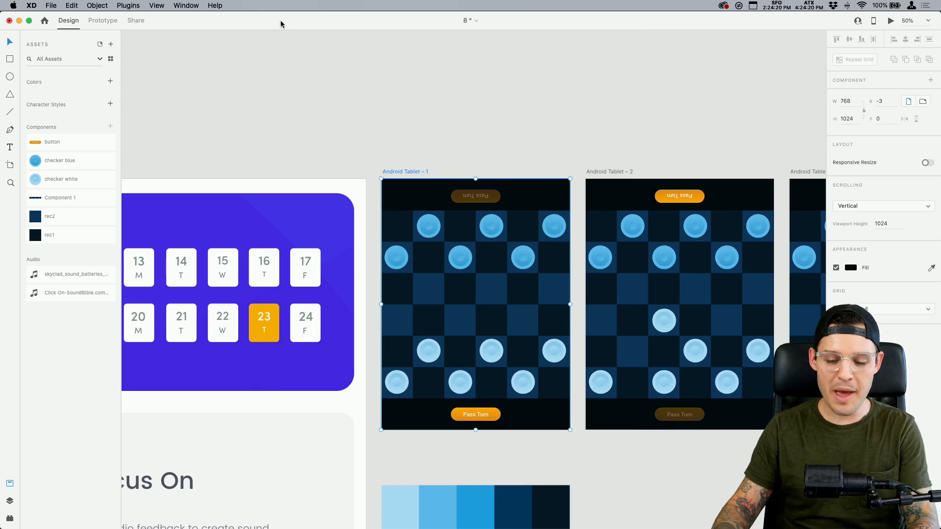
# Switch to Chrome, browse the Discord current-challenge channel, and open the shared Behance project "Video chat app for desktop".
pyautogui.press('super+Tab')
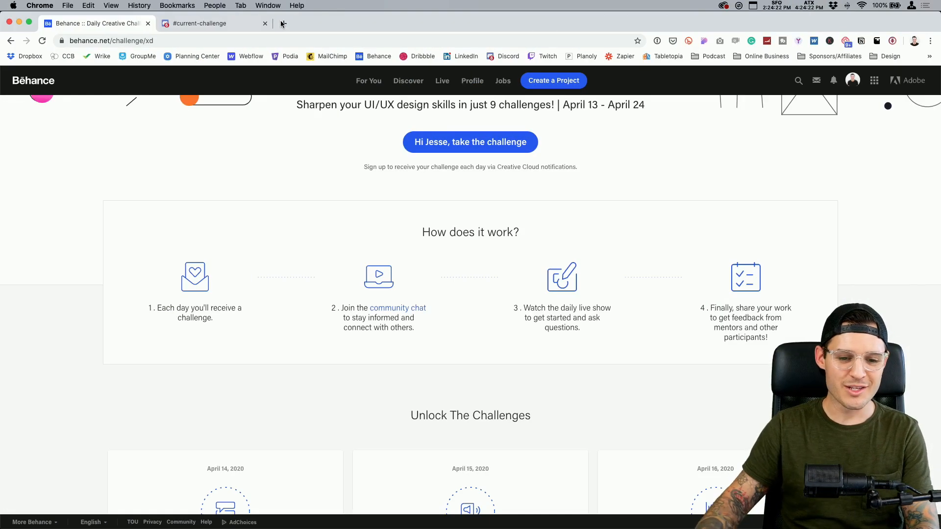
pyautogui.click(248, 24)
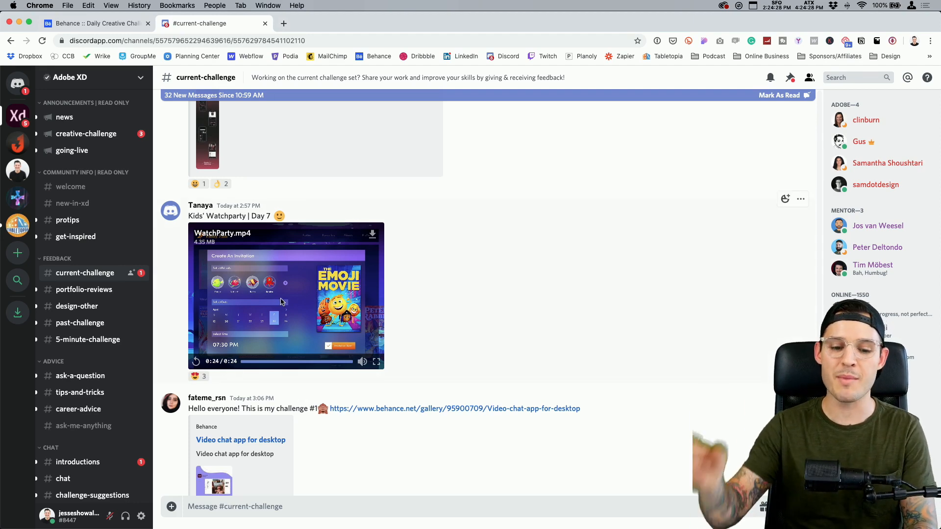
pyautogui.scroll(-3, 305, 319)
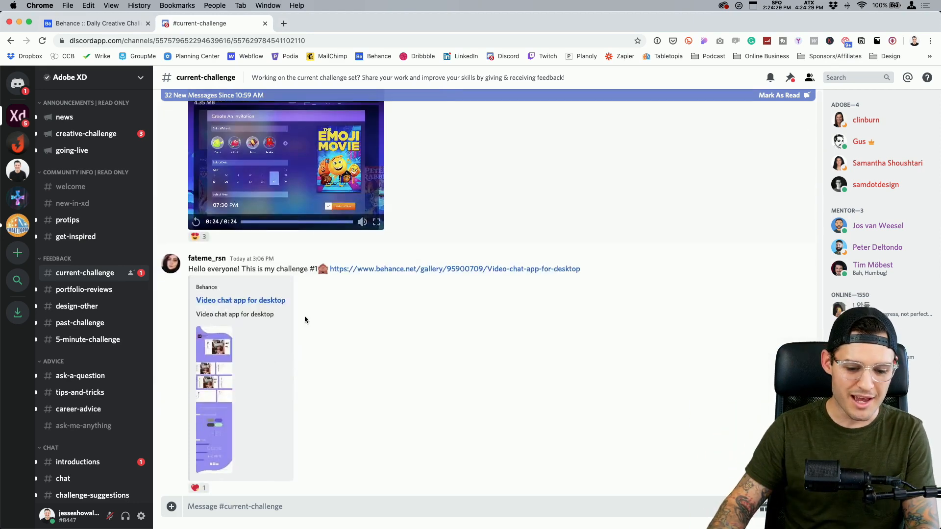
pyautogui.click(395, 274)
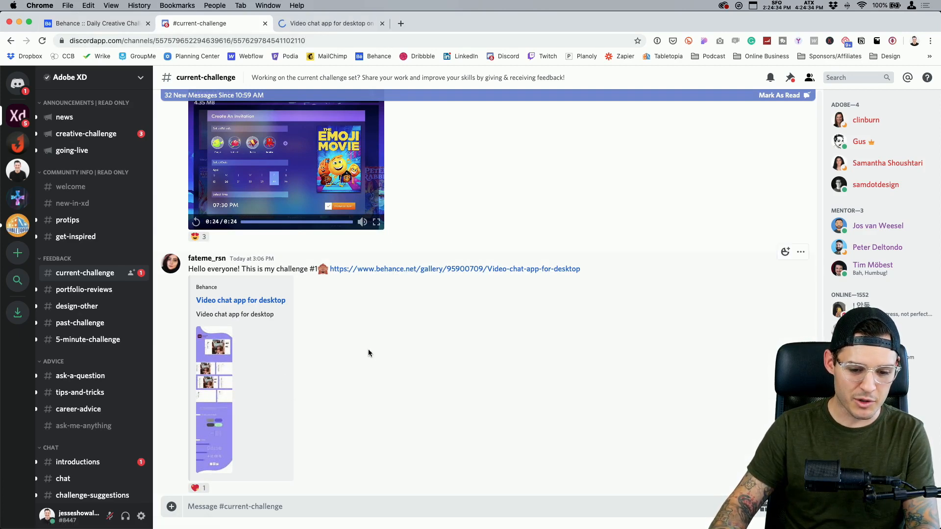
# Open the shared Behance challenge #6 project "XD Daily Creative Challenge" and the day 6 XD prototype link from the current-challenge channel.
pyautogui.scroll(6, 370, 352)
pyautogui.scroll(4, 379, 355)
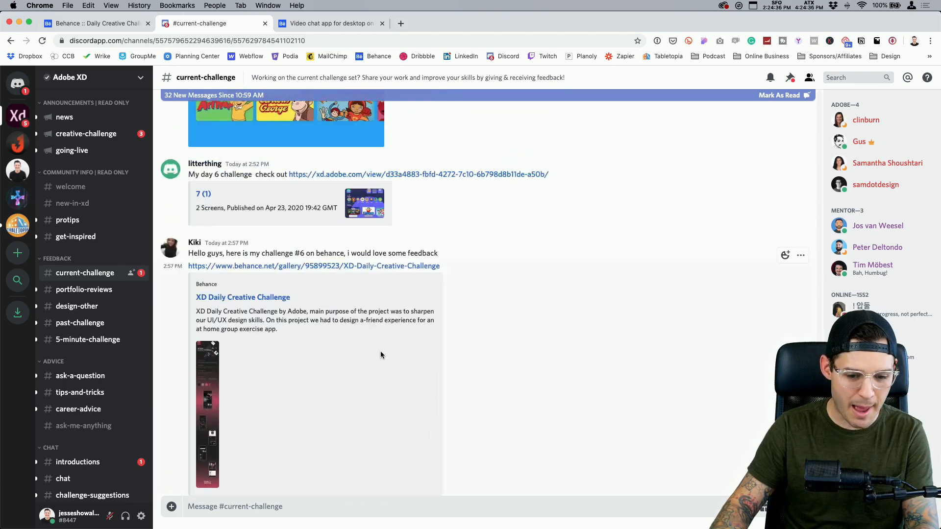
pyautogui.click(322, 269)
pyautogui.scroll(2, 505, 313)
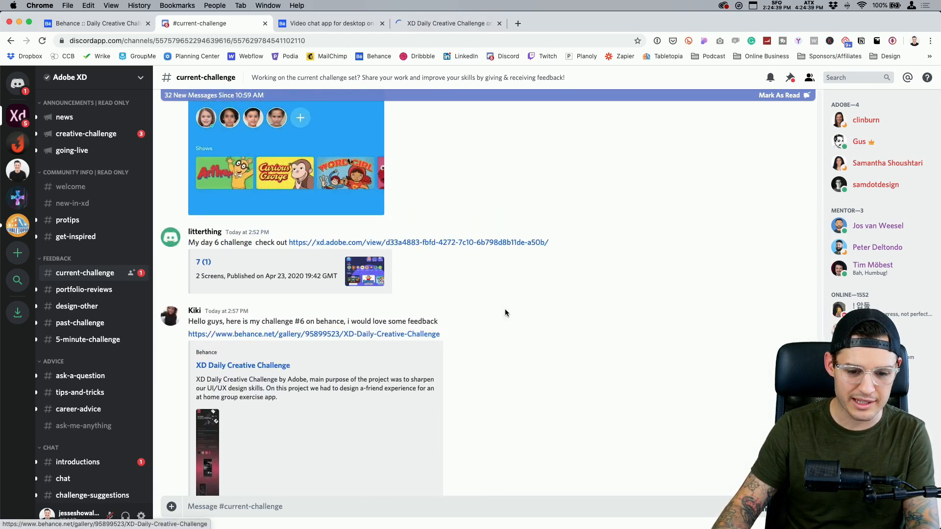
pyautogui.click(400, 243)
# Examine the enlarged KTV home screen image posted in the channel, then close the image view.
pyautogui.scroll(3, 383, 248)
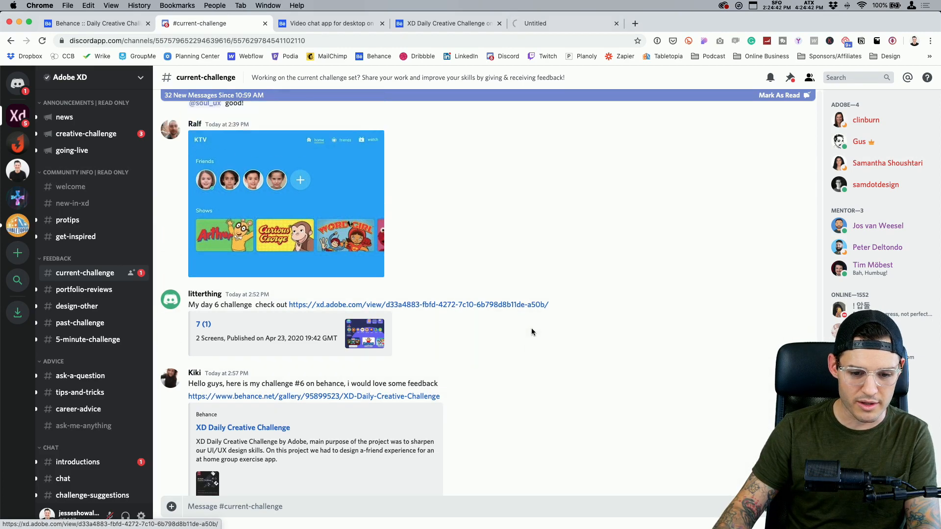
pyautogui.click(265, 244)
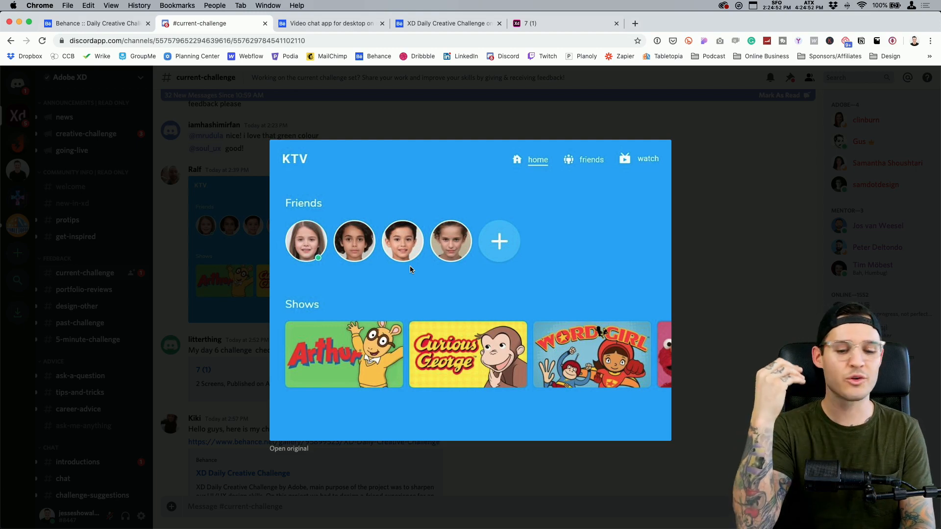
pyautogui.click(730, 241)
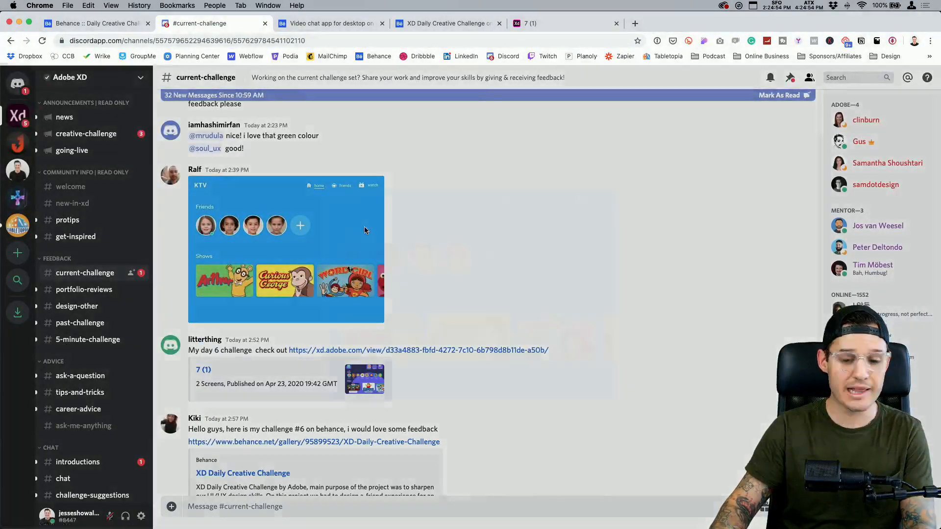
pyautogui.click(366, 231)
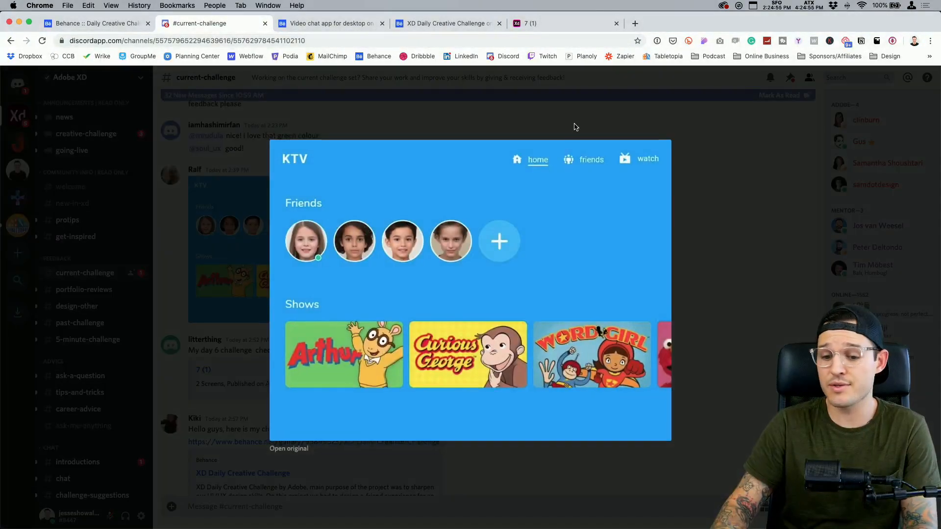
pyautogui.click(707, 194)
# Watch the challenge 6 exercise and diet plan app video in full screen, then exit full screen.
pyautogui.scroll(4, 536, 210)
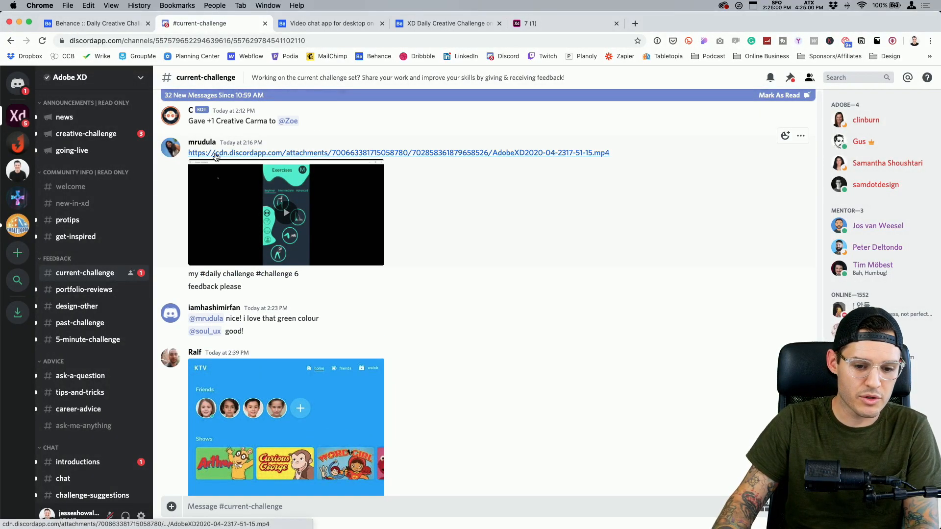
pyautogui.click(286, 214)
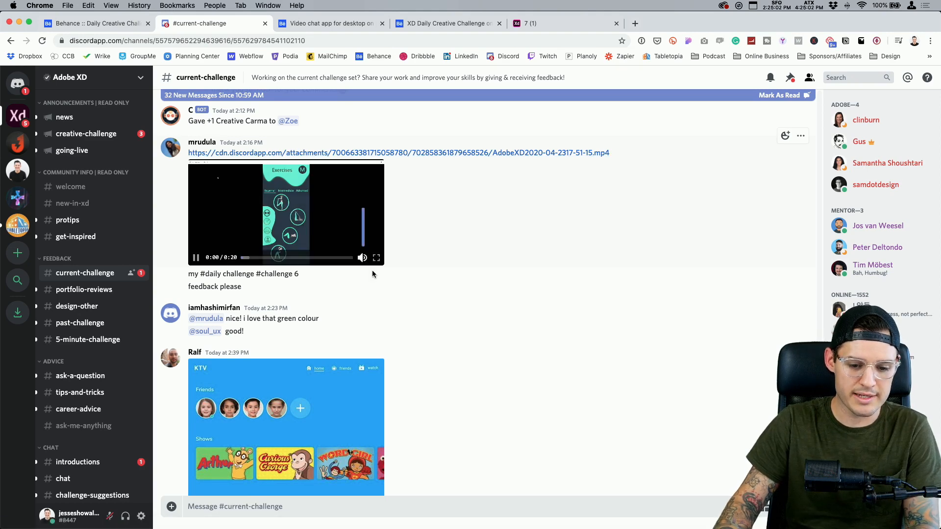
pyautogui.click(376, 257)
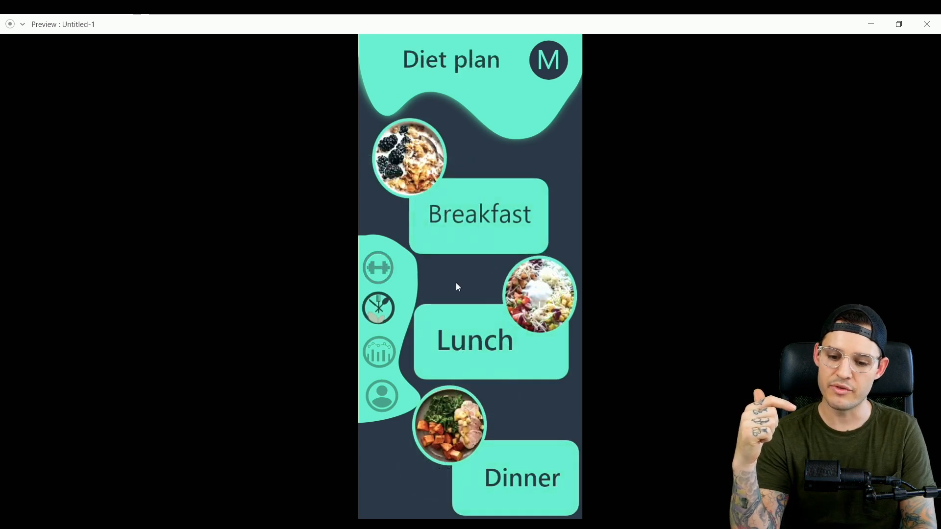
pyautogui.press('Escape')
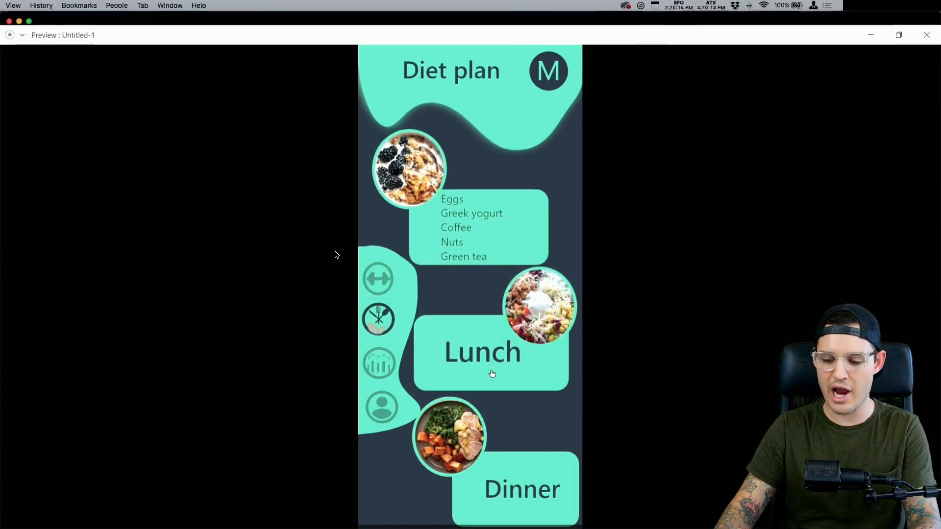
# Review the Behance project "Video chat app for desktop" from its cover through the app screens to the colors and fonts section.
pyautogui.click(307, 27)
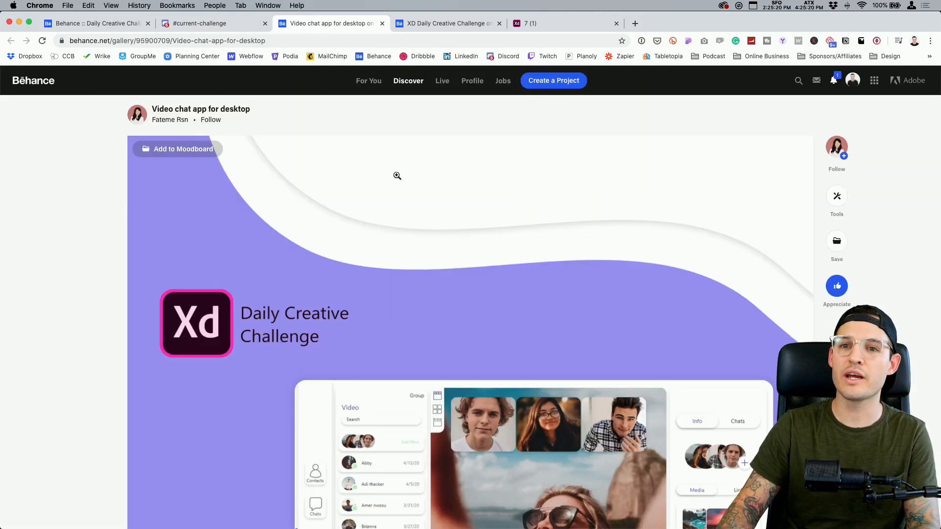
pyautogui.scroll(-3, 395, 175)
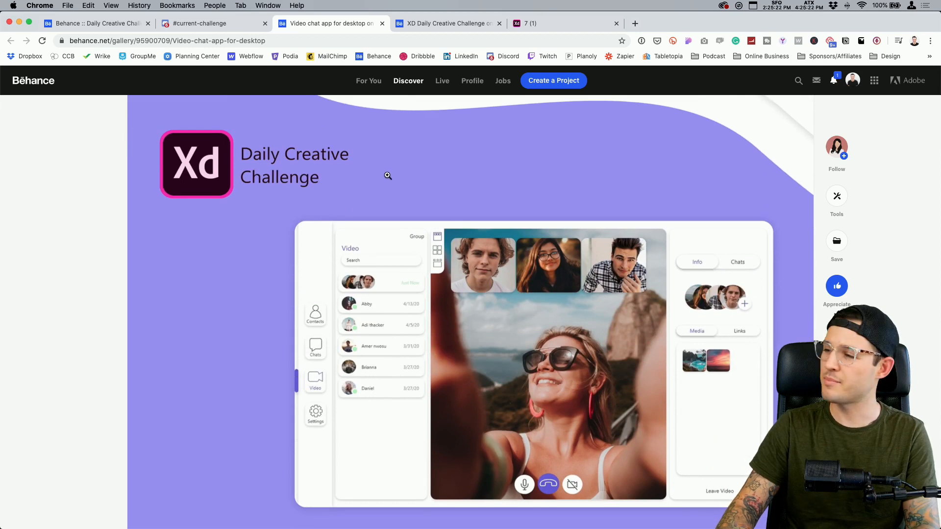
pyautogui.scroll(-2, 388, 176)
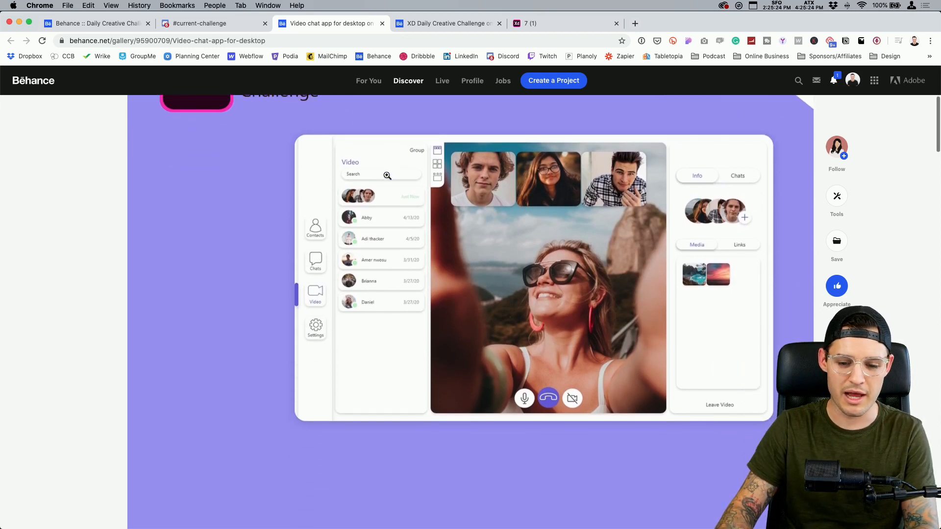
pyautogui.scroll(3, 262, 208)
pyautogui.scroll(-10, 263, 204)
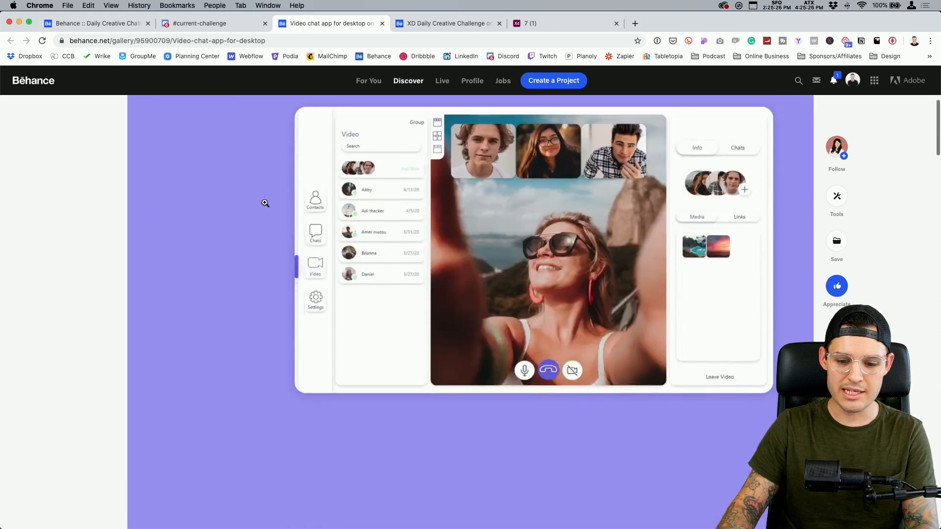
pyautogui.scroll(-2, 265, 203)
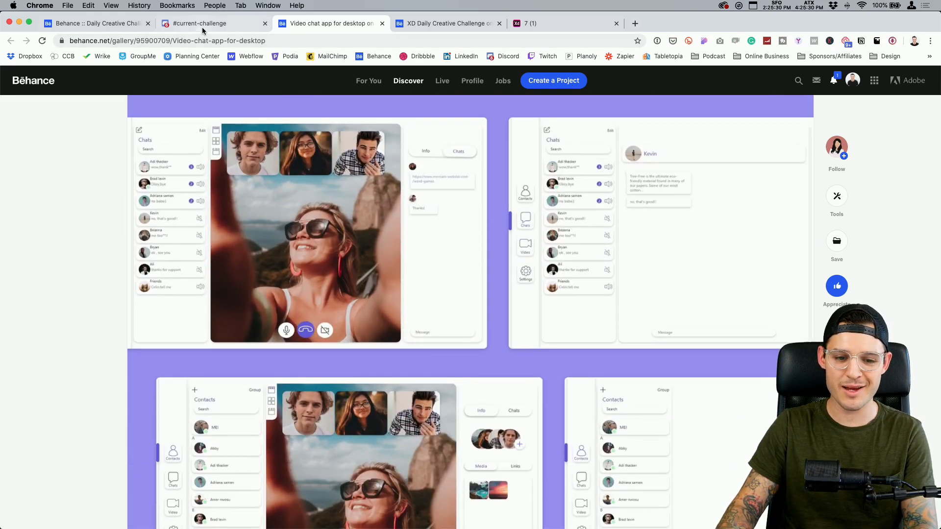
pyautogui.scroll(-10, 303, 178)
pyautogui.scroll(-7, 303, 178)
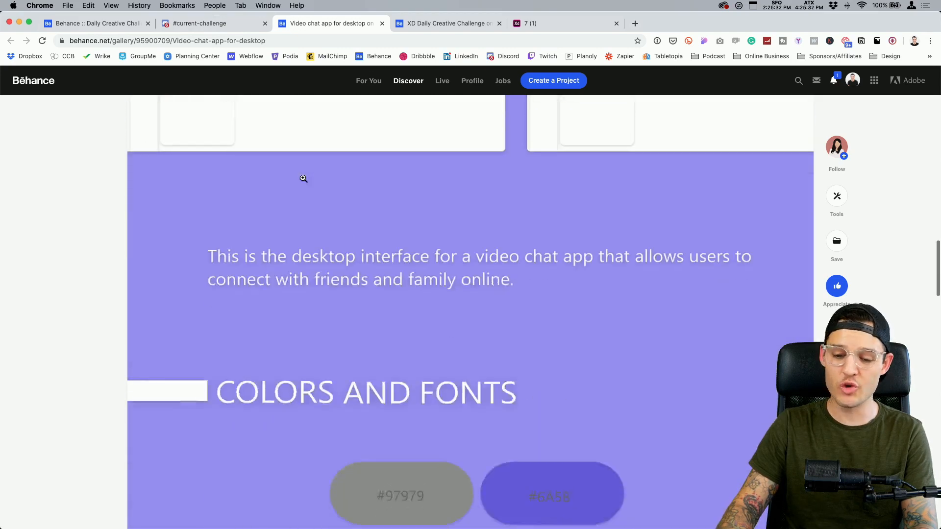
# Look through the Behance project "XD Daily Creative Challenge" for Challenge #6 and return to its cover.
pyautogui.hotkey('ctrl', 'Tab')
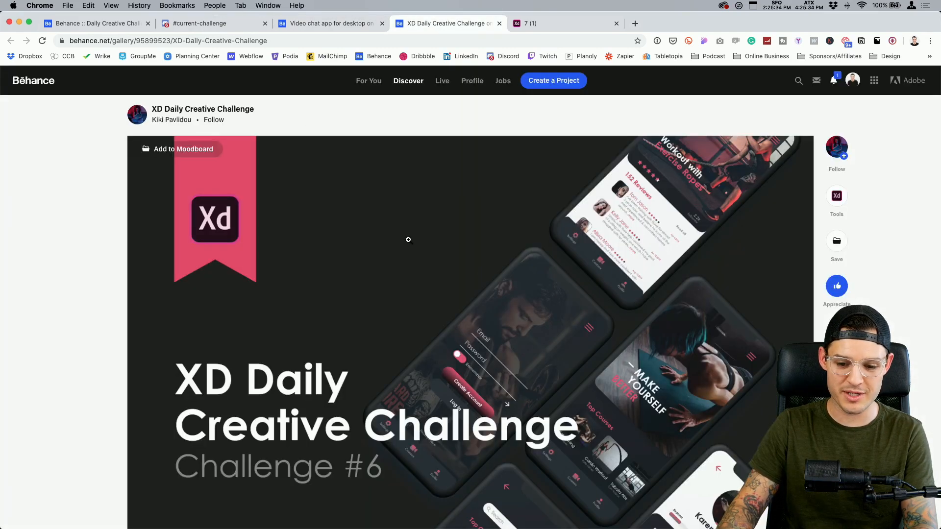
pyautogui.scroll(-15, 408, 240)
pyautogui.scroll(15, 409, 241)
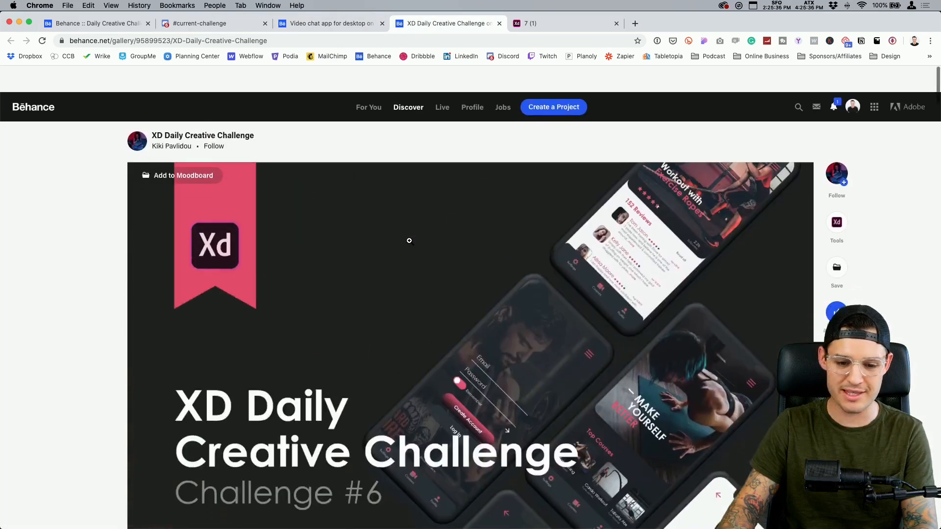